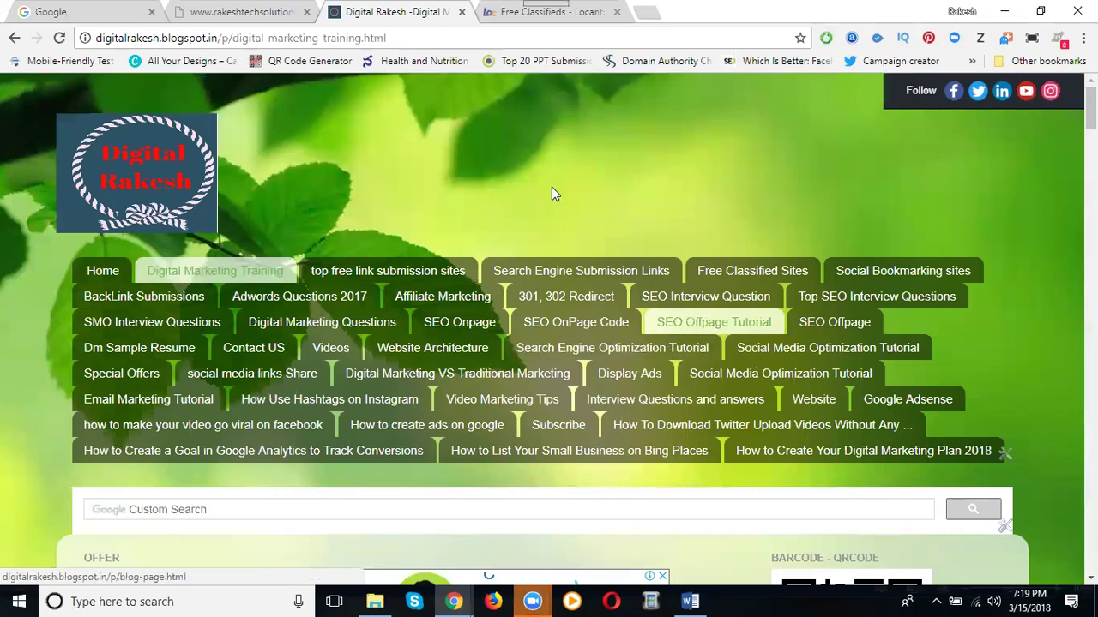
Switch to the 'Free Classifieds - Locanto' browser tab
{"action": "left_click", "coordinate": [486, 15]}
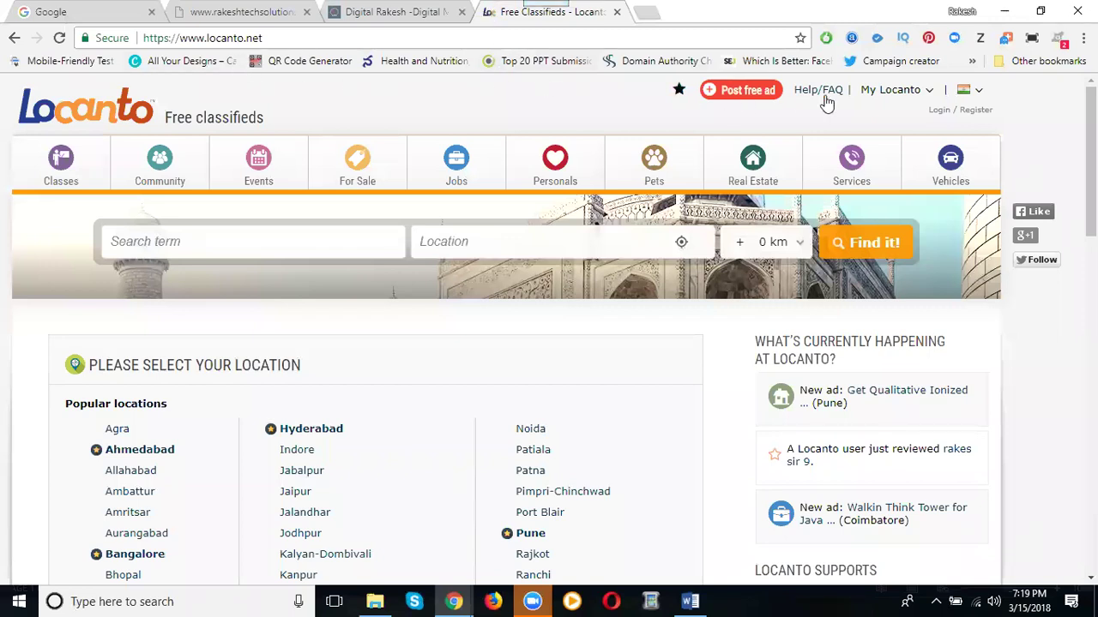
Sign in to Locanto through Login / Register using 'Log in with Google' and the Google account
{"action": "mouse_move", "coordinate": [969, 100]}
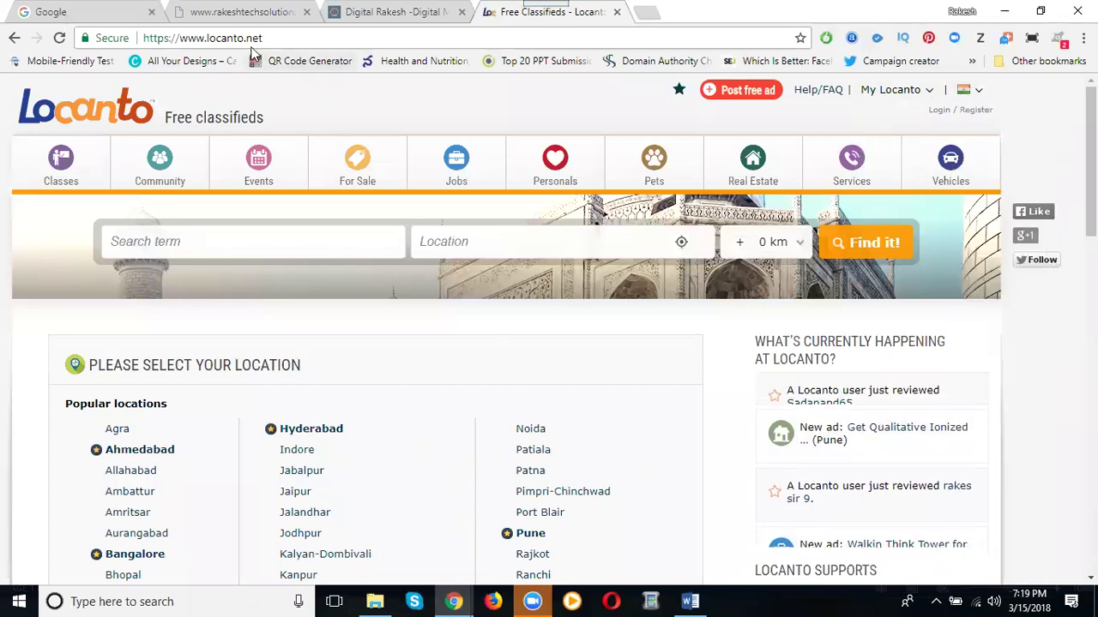
{"action": "left_click", "coordinate": [938, 113]}
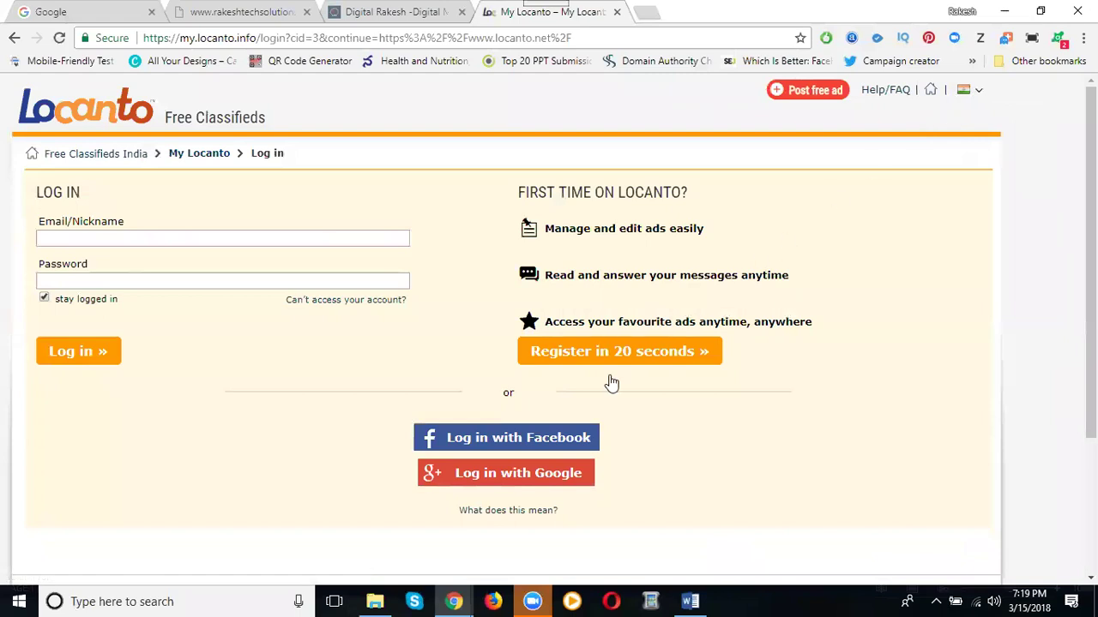
{"action": "left_click", "coordinate": [489, 474]}
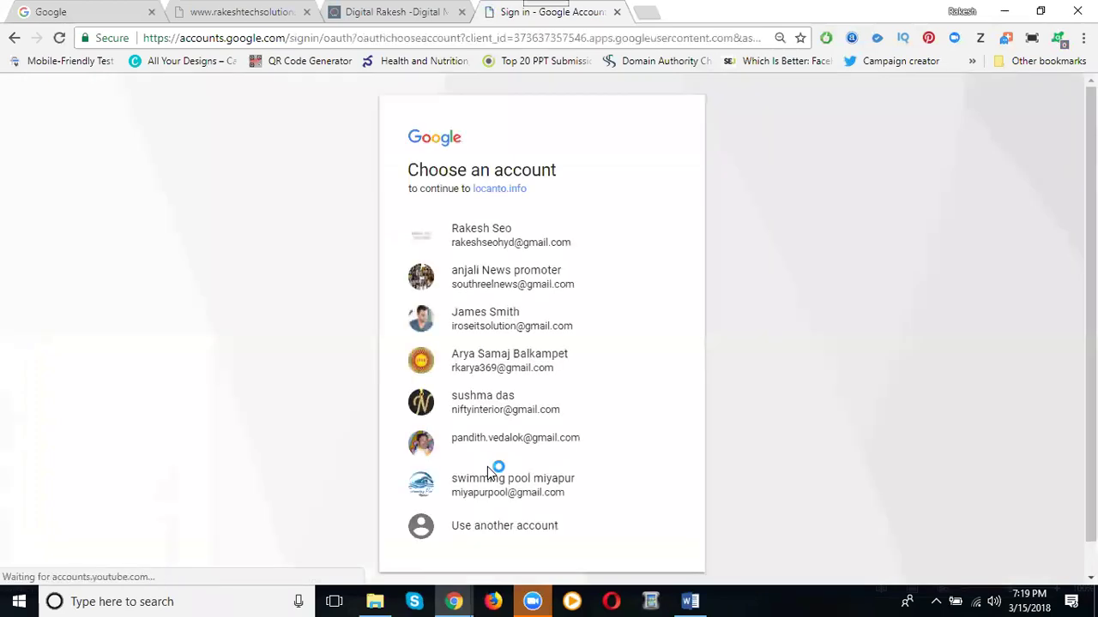
{"action": "left_click", "coordinate": [524, 237]}
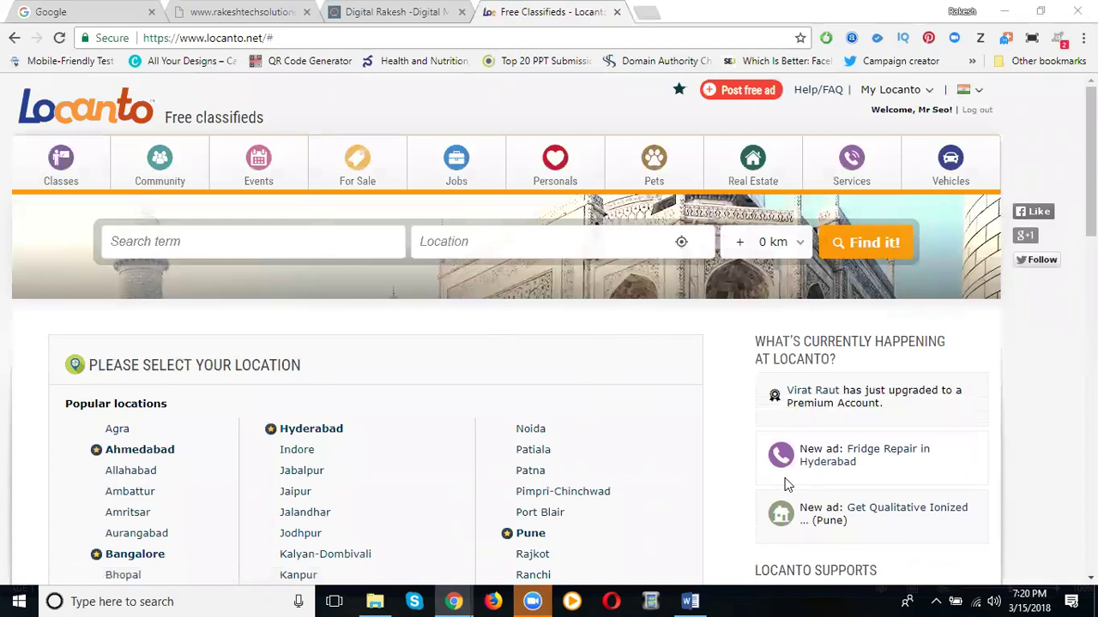
Review the posted ads under My Locanto > My Ads, then begin posting a new free ad
{"action": "left_click", "coordinate": [976, 96]}
{"action": "mouse_move", "coordinate": [925, 93]}
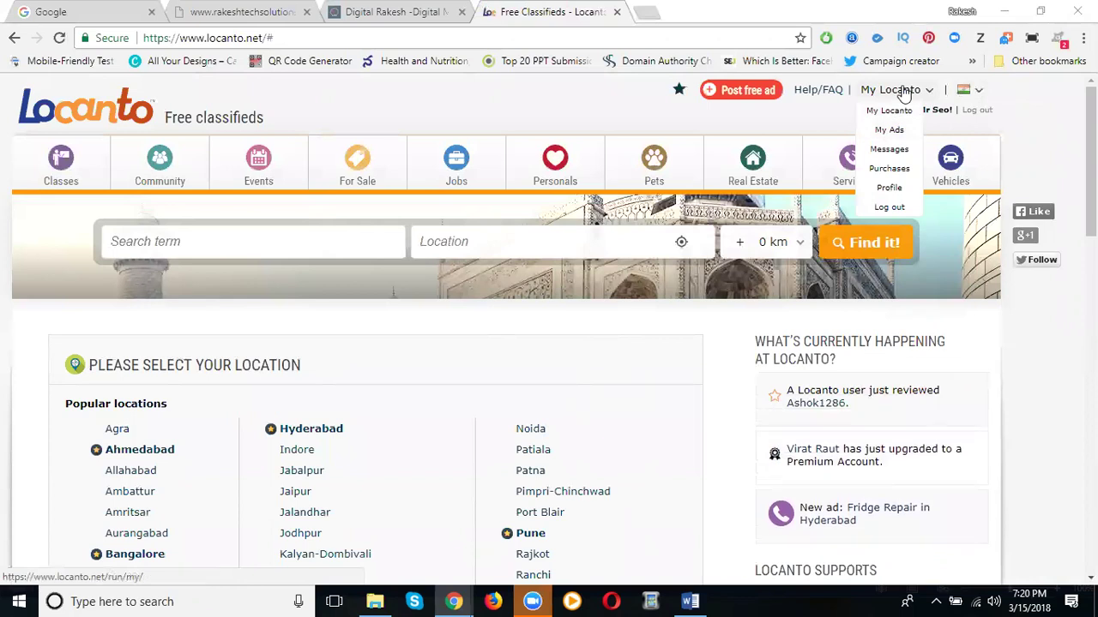
{"action": "left_click", "coordinate": [892, 130]}
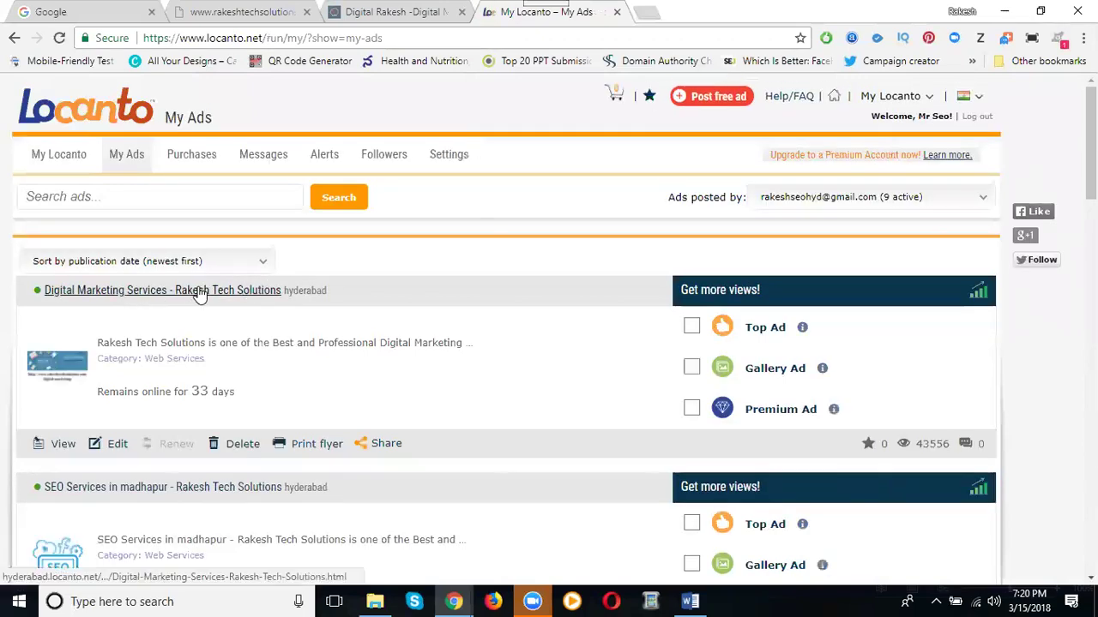
{"action": "scroll", "coordinate": [203, 292], "scroll_direction": "down", "scroll_amount": 2}
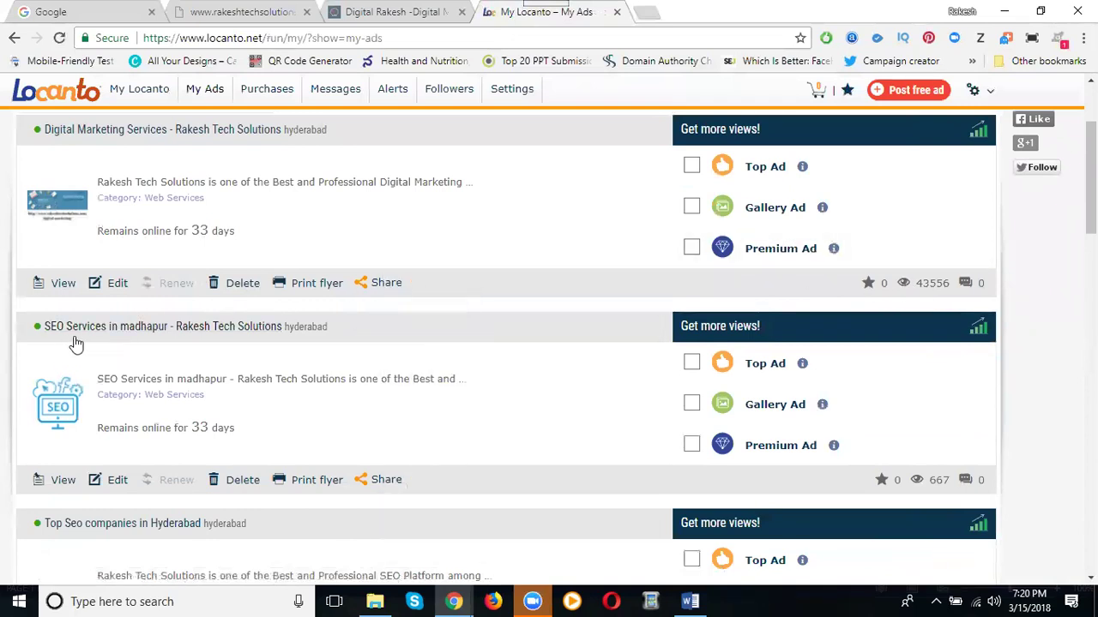
{"action": "scroll", "coordinate": [75, 343], "scroll_direction": "down", "scroll_amount": 2}
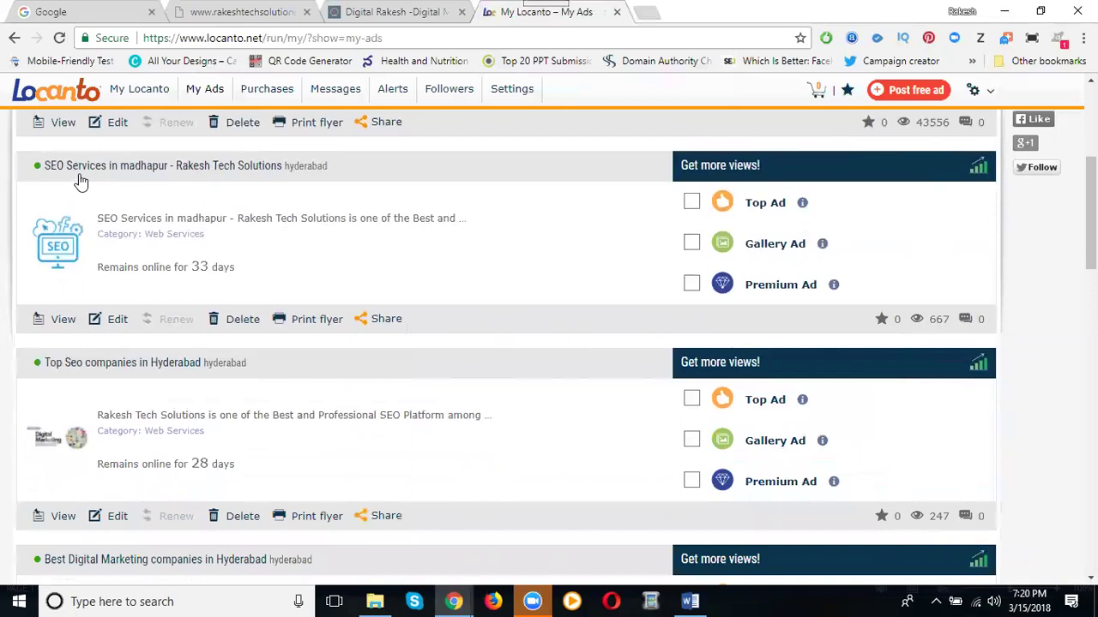
{"action": "scroll", "coordinate": [116, 206], "scroll_direction": "down", "scroll_amount": 2}
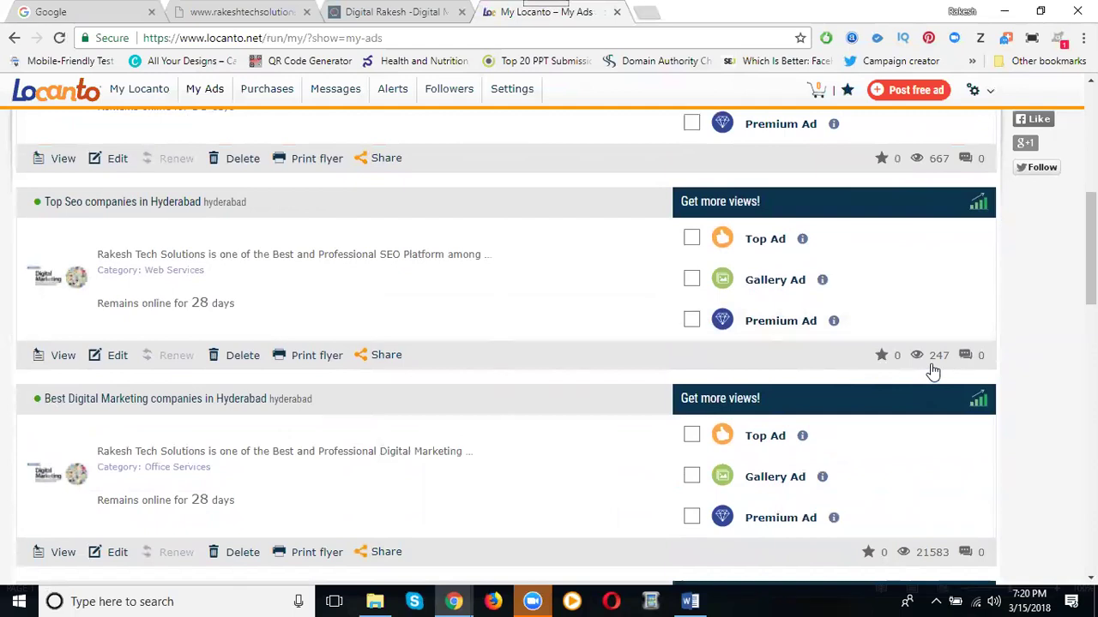
{"action": "scroll", "coordinate": [524, 294], "scroll_direction": "down", "scroll_amount": 1}
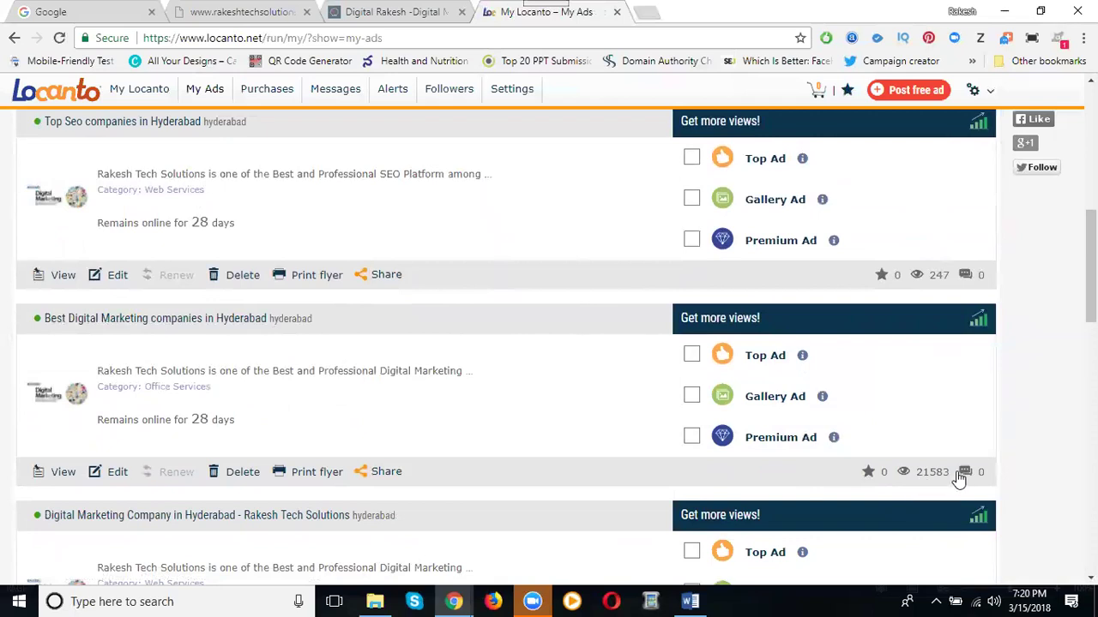
{"action": "scroll", "coordinate": [380, 343], "scroll_direction": "down", "scroll_amount": 1}
{"action": "scroll", "coordinate": [380, 343], "scroll_direction": "up", "scroll_amount": 7}
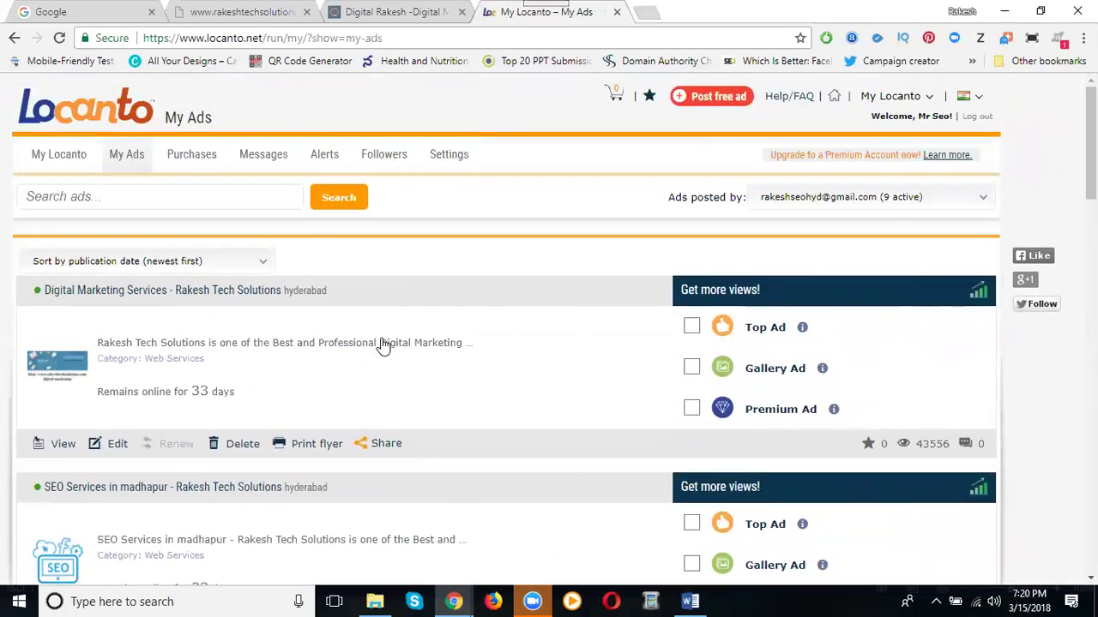
{"action": "left_click", "coordinate": [699, 97]}
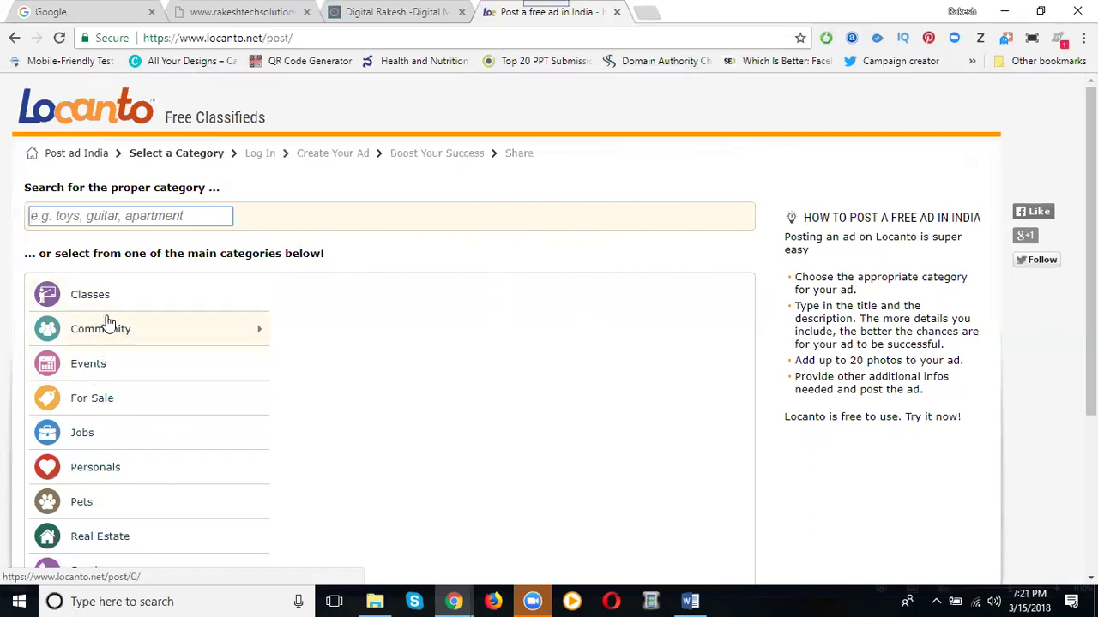
Choose Classes > Other Classes as the ad category and proceed to the ad form
{"action": "left_click", "coordinate": [106, 294]}
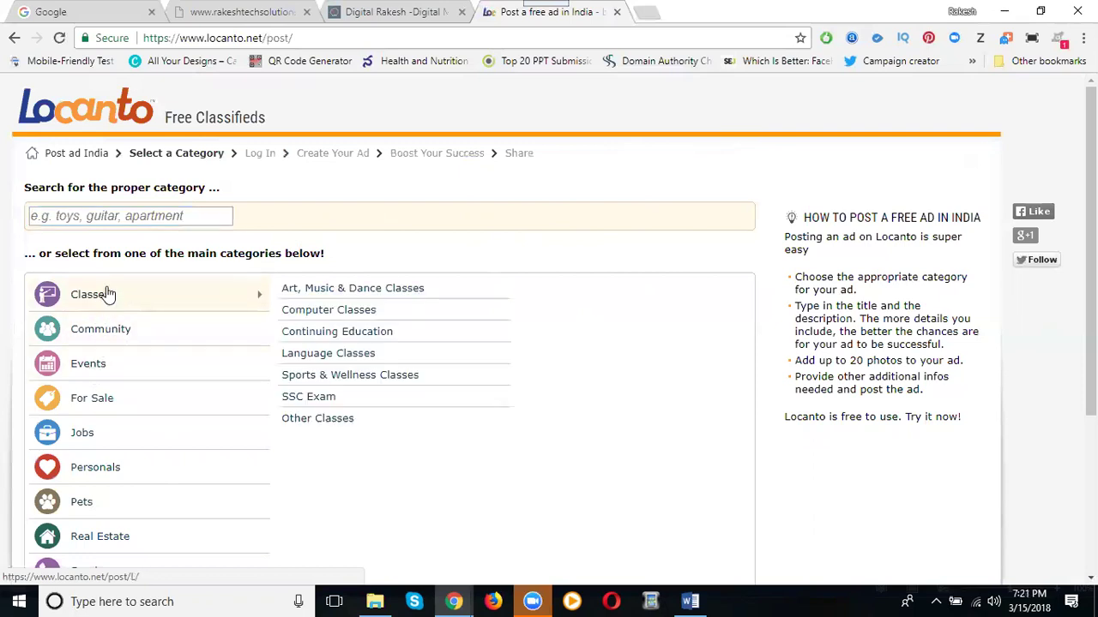
{"action": "left_click", "coordinate": [318, 419]}
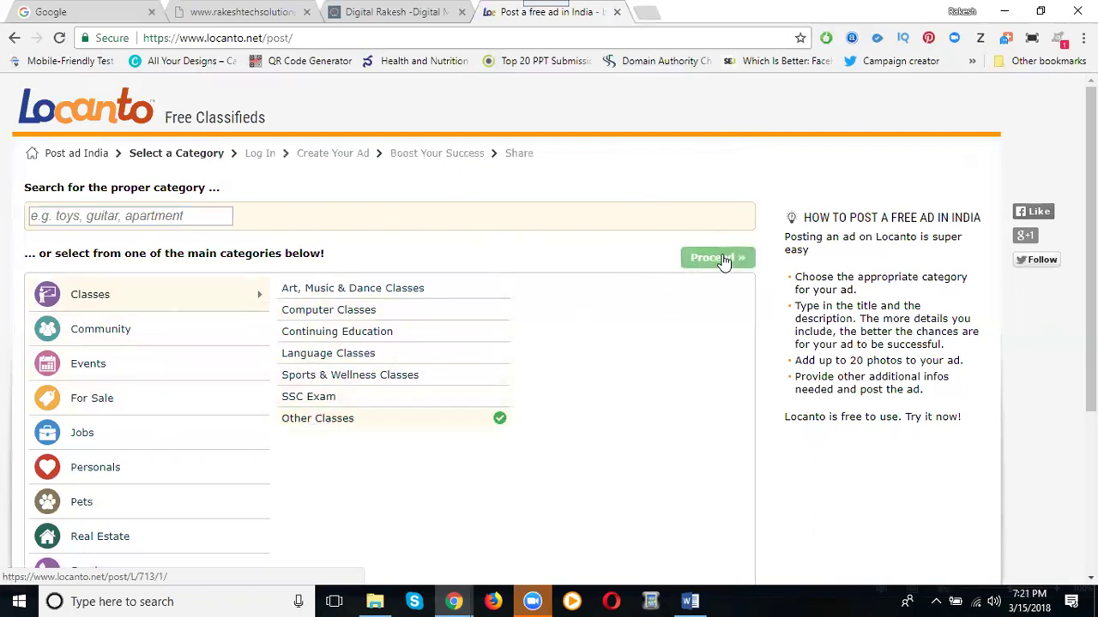
{"action": "left_click", "coordinate": [719, 258]}
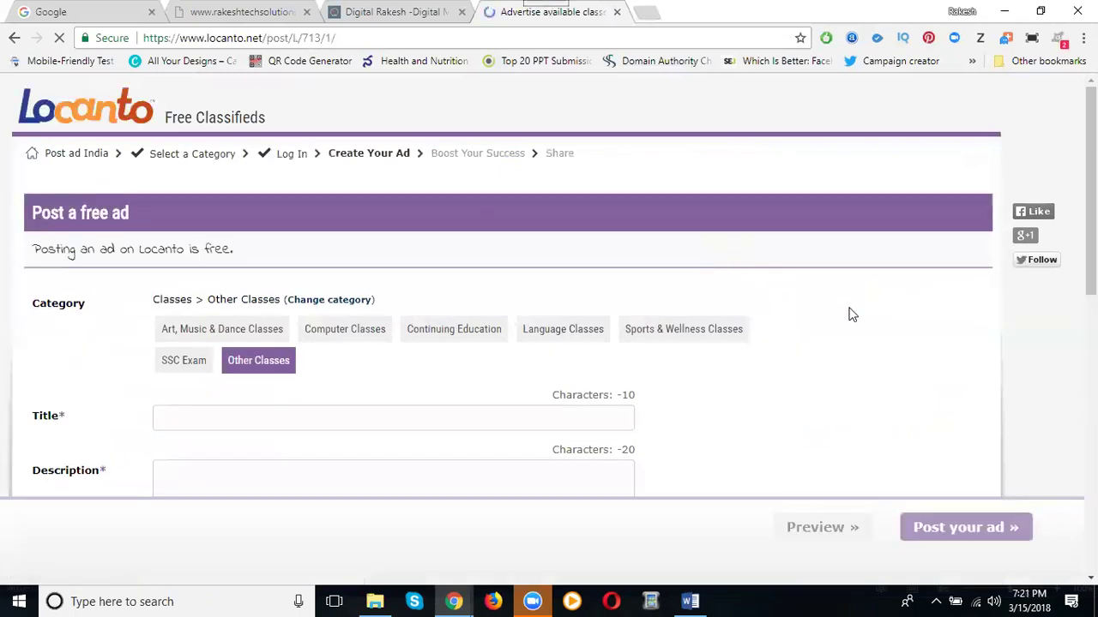
{"action": "scroll", "coordinate": [844, 315], "scroll_direction": "down", "scroll_amount": 2}
Enter the ad title 'Best Digital Marketing Training Institute in Hyderbad'
{"action": "left_click", "coordinate": [251, 256]}
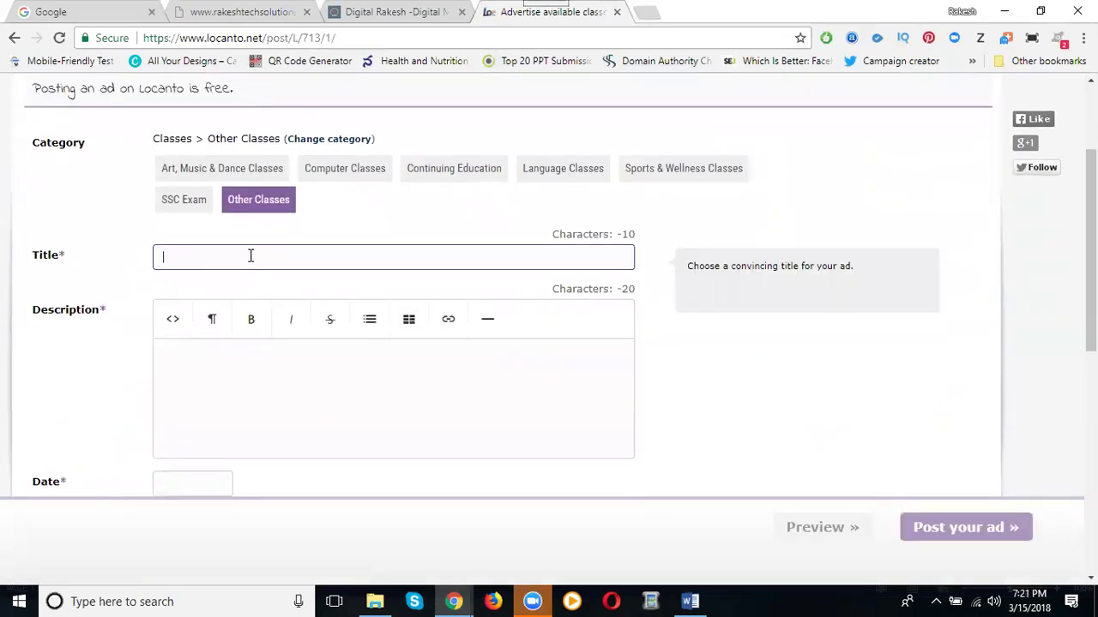
{"action": "type", "text": "Besy"}
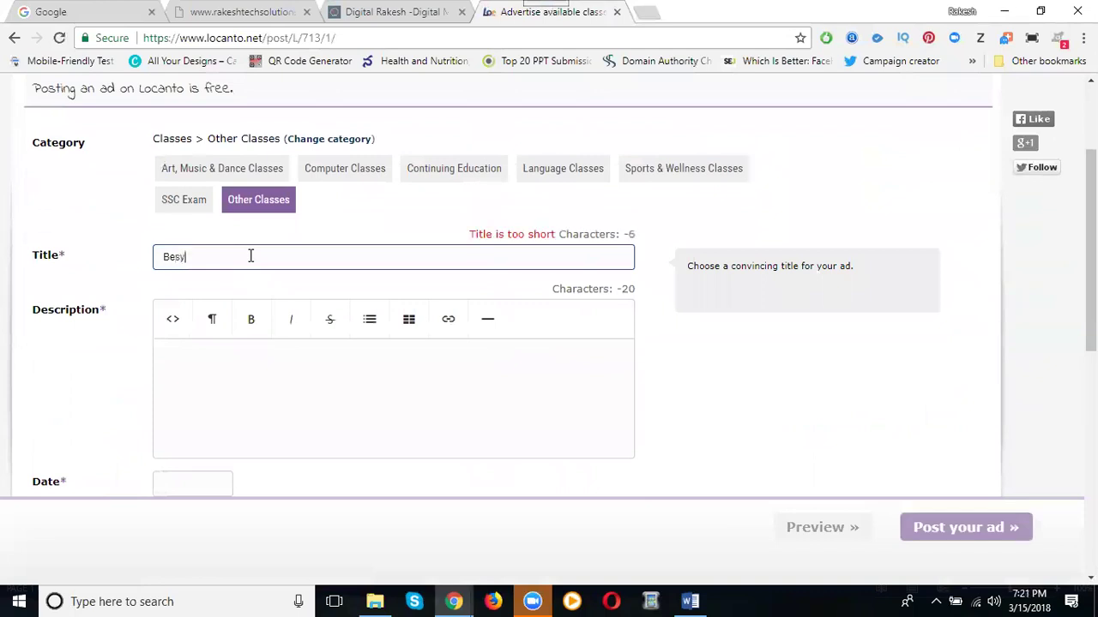
{"action": "key", "text": "BackSpace"}
{"action": "type", "text": "t Digital Mar"}
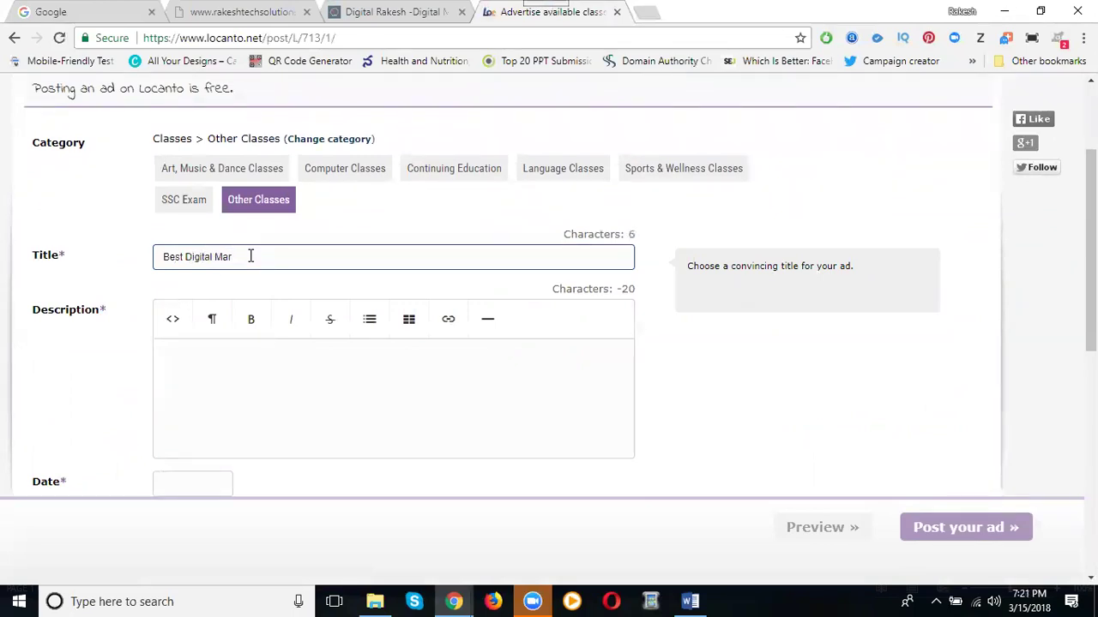
{"action": "type", "text": "keting Training "}
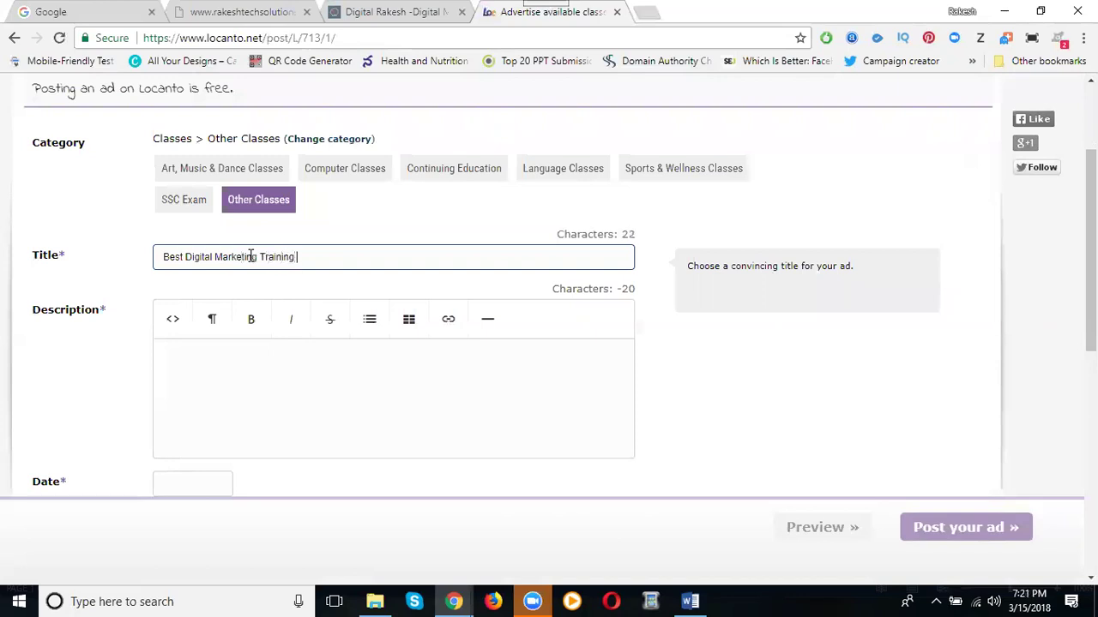
{"action": "type", "text": "Institute in Hyderbad"}
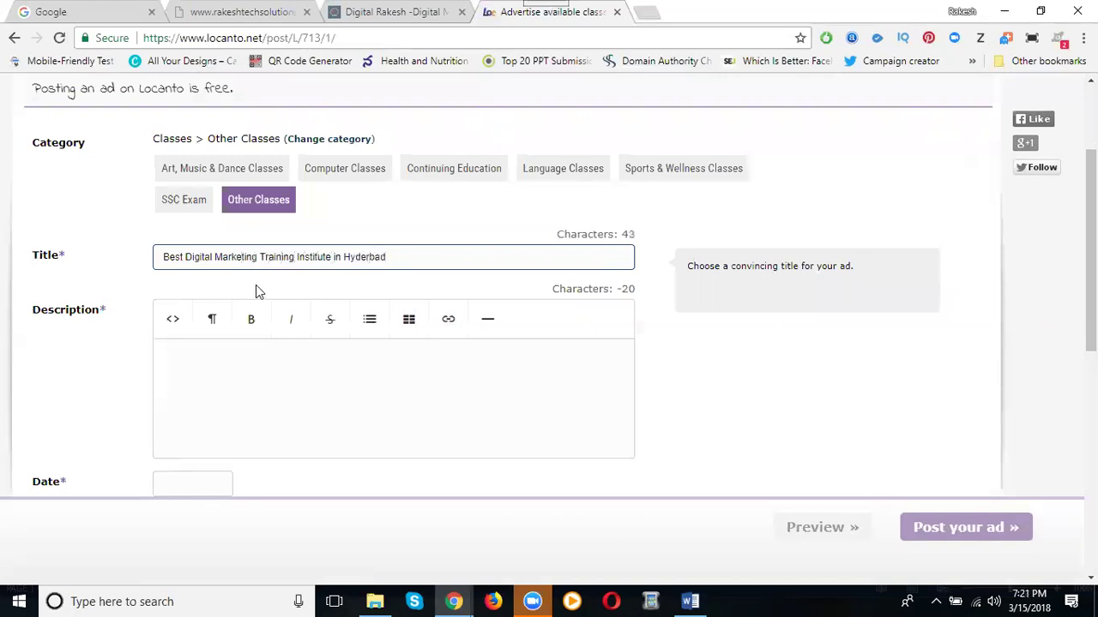
{"action": "left_click", "coordinate": [440, 334]}
Copy the whole training-course text from the Word document, then return to the ad's description box
{"action": "left_click", "coordinate": [687, 601]}
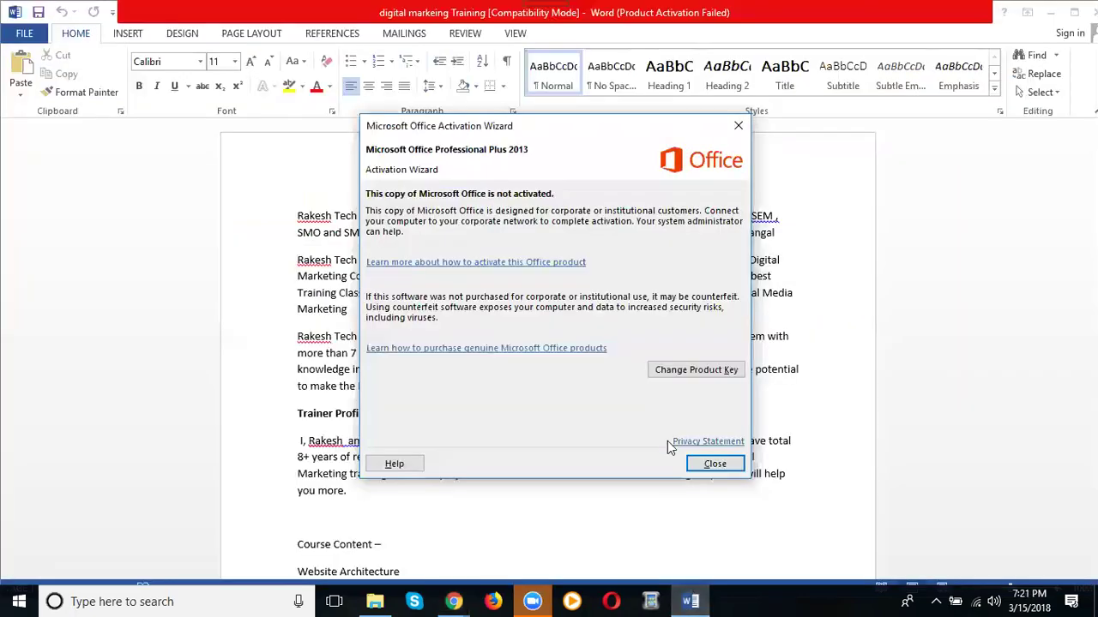
{"action": "left_click", "coordinate": [705, 463]}
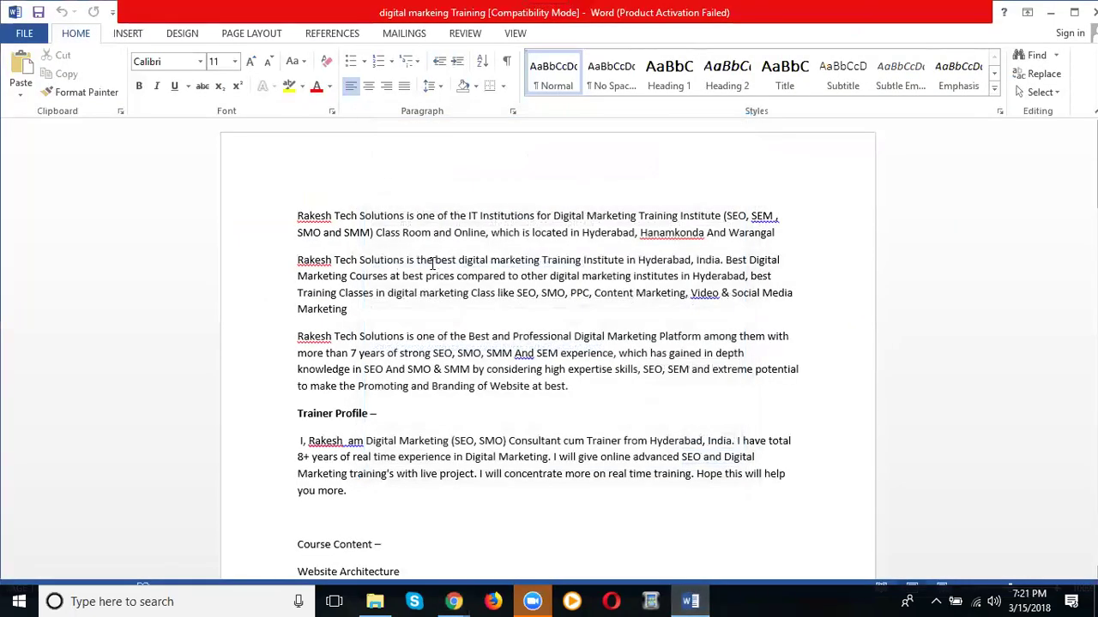
{"action": "scroll", "coordinate": [431, 264], "scroll_direction": "down", "scroll_amount": 10}
{"action": "scroll", "coordinate": [318, 293], "scroll_direction": "down", "scroll_amount": 3}
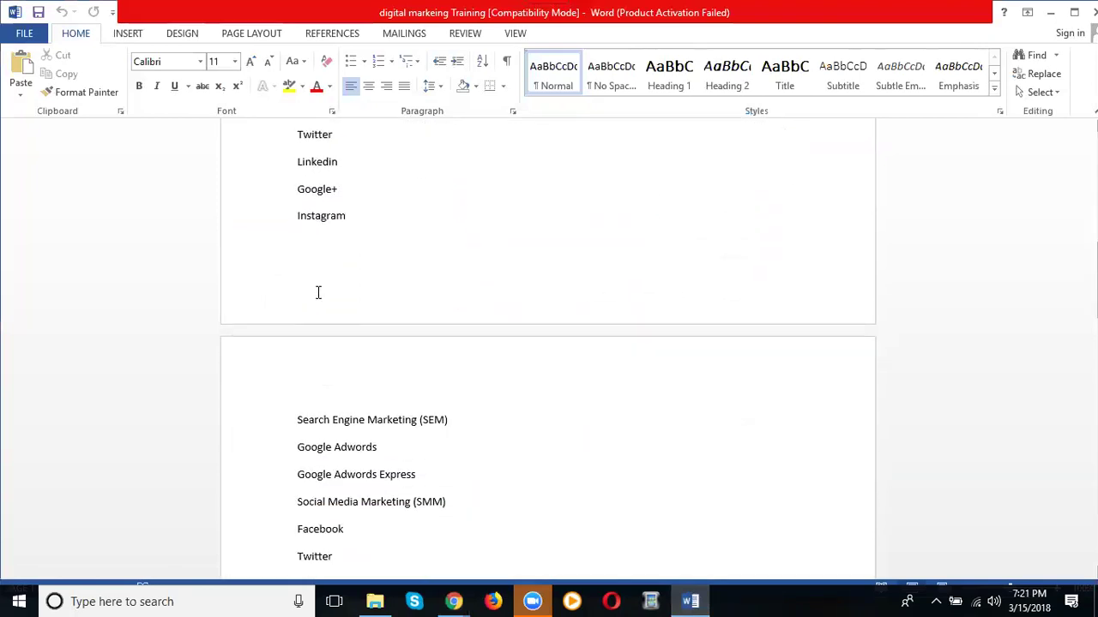
{"action": "scroll", "coordinate": [318, 293], "scroll_direction": "down", "scroll_amount": 14}
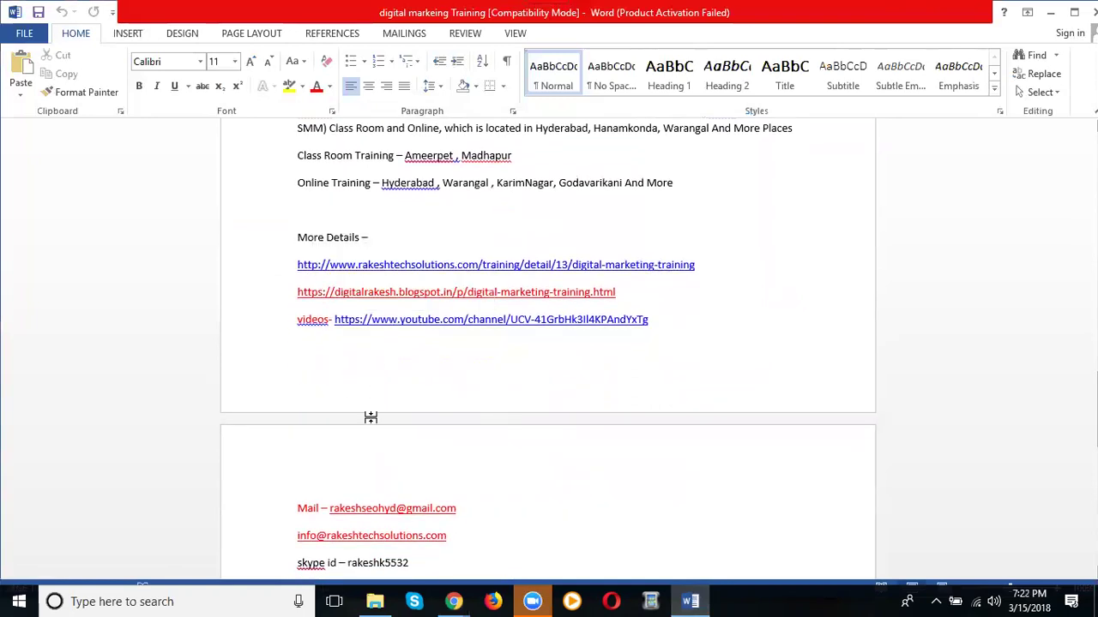
{"action": "key", "text": "ctrl+a"}
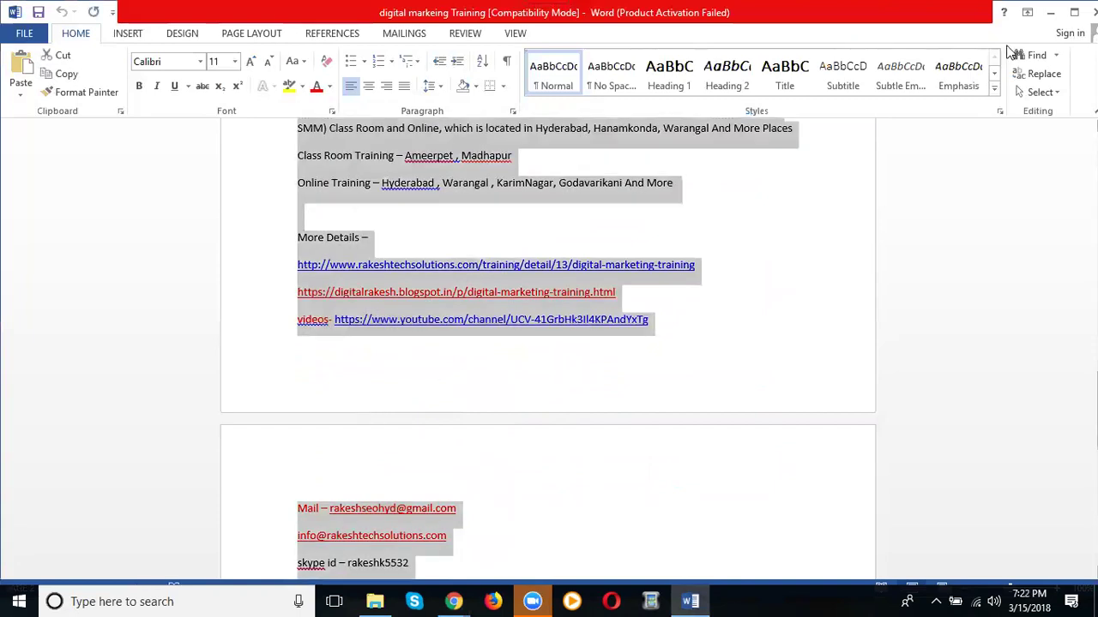
{"action": "left_click", "coordinate": [1050, 12]}
{"action": "left_click", "coordinate": [346, 371]}
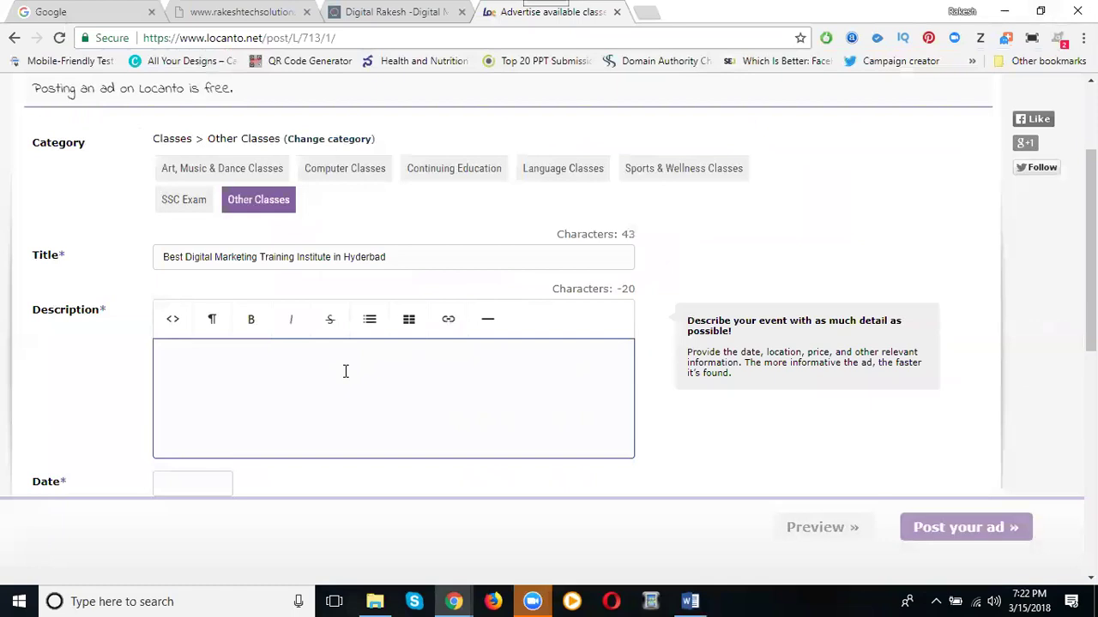
Paste the course text as the ad description and set the start date to 2018-03-15
{"action": "key", "text": "ctrl+v"}
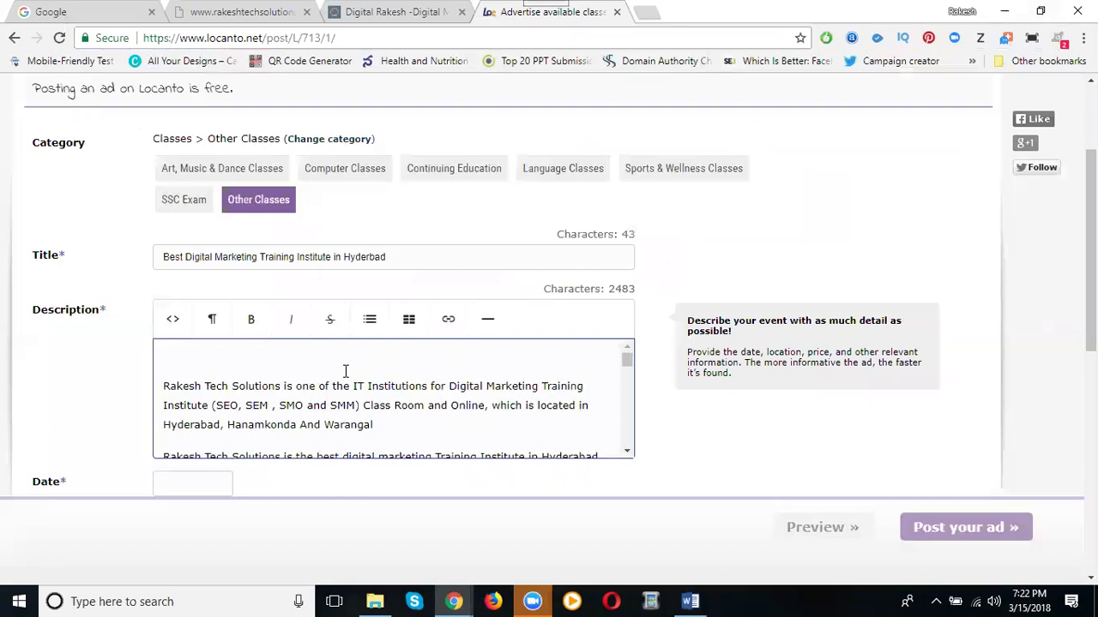
{"action": "scroll", "coordinate": [97, 355], "scroll_direction": "down", "scroll_amount": 3}
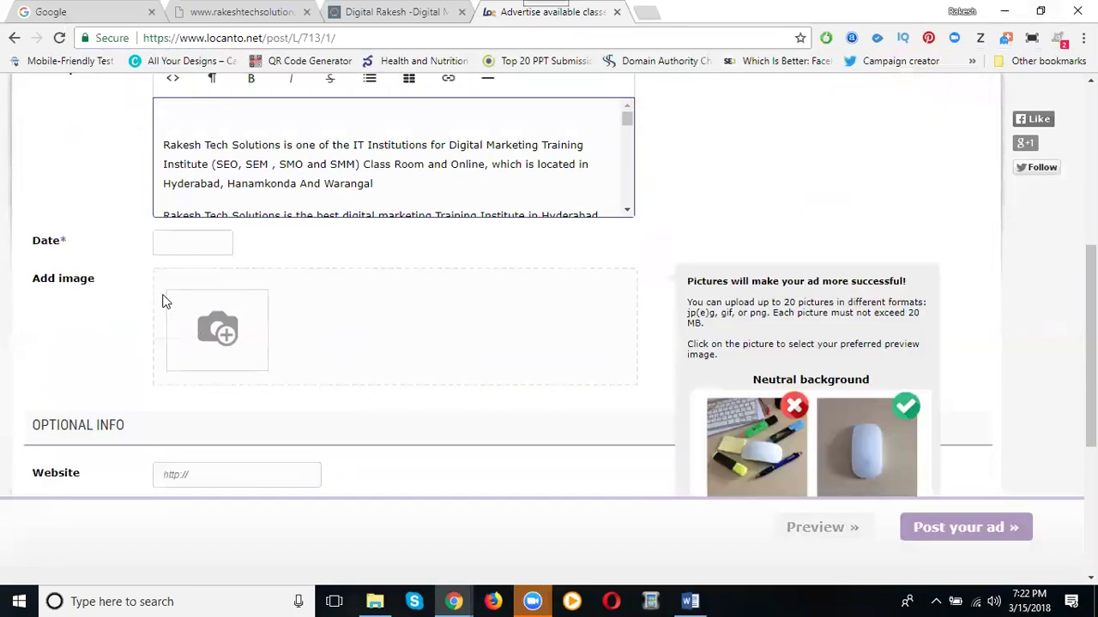
{"action": "left_click", "coordinate": [168, 246]}
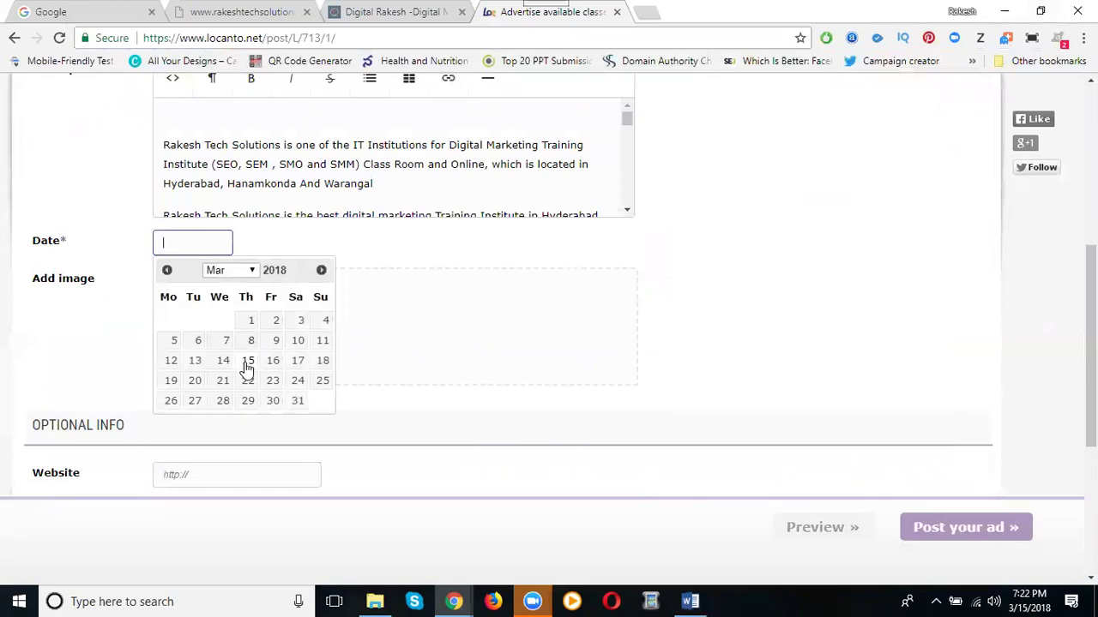
{"action": "left_click", "coordinate": [247, 361]}
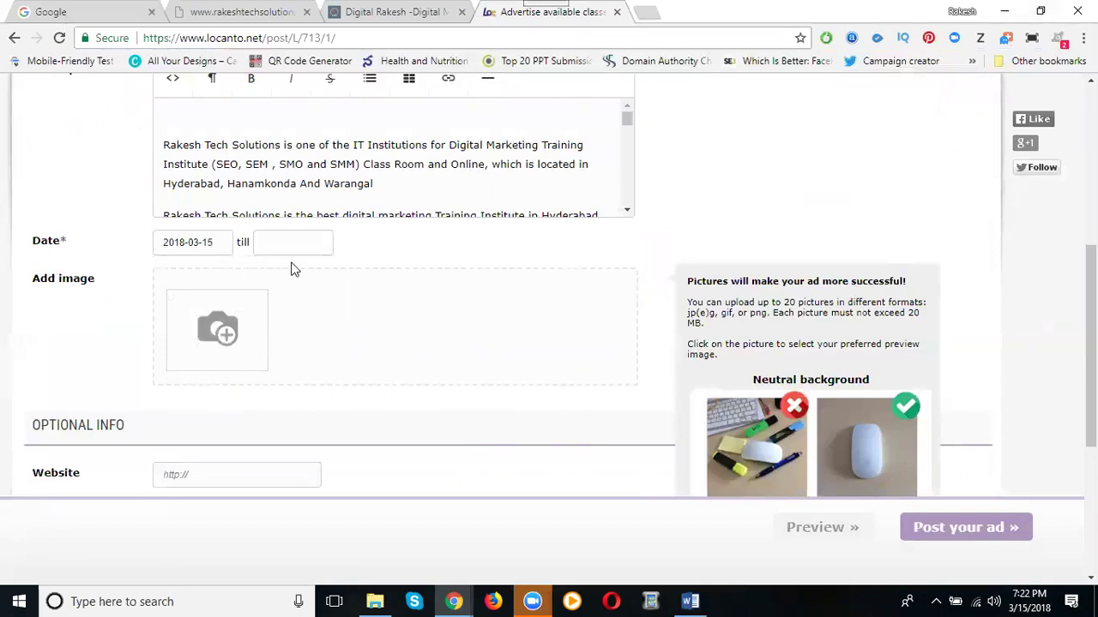
Set the end date to 2018-06-14 and make the ad recur on Sundays
{"action": "left_click", "coordinate": [294, 244]}
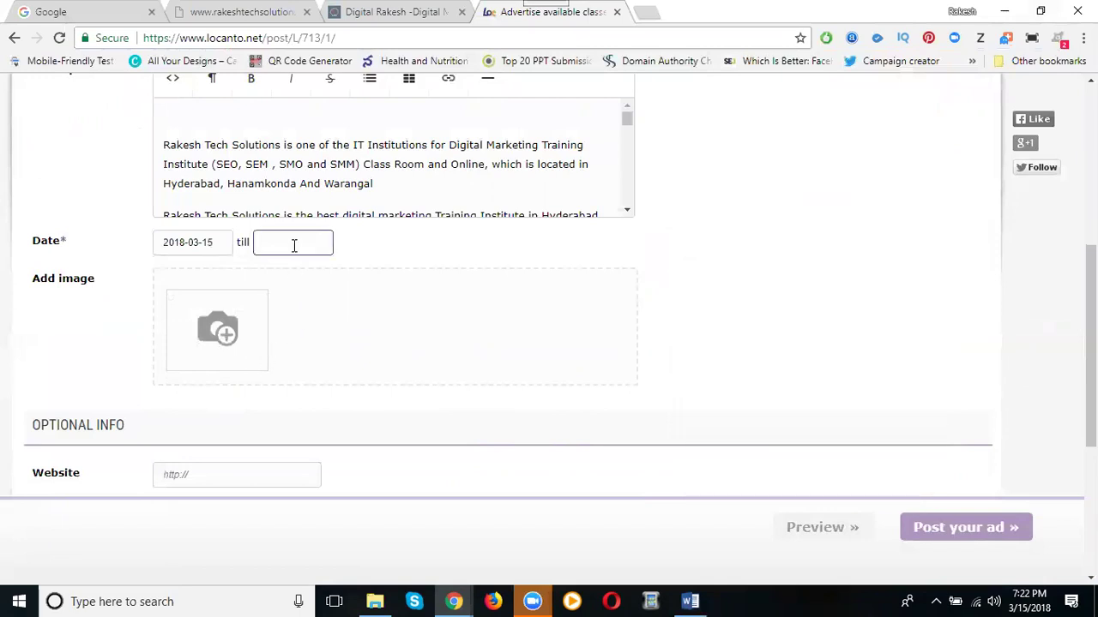
{"action": "left_click", "coordinate": [293, 244]}
{"action": "left_click", "coordinate": [421, 271]}
{"action": "left_click", "coordinate": [421, 271]}
{"action": "left_click", "coordinate": [421, 271]}
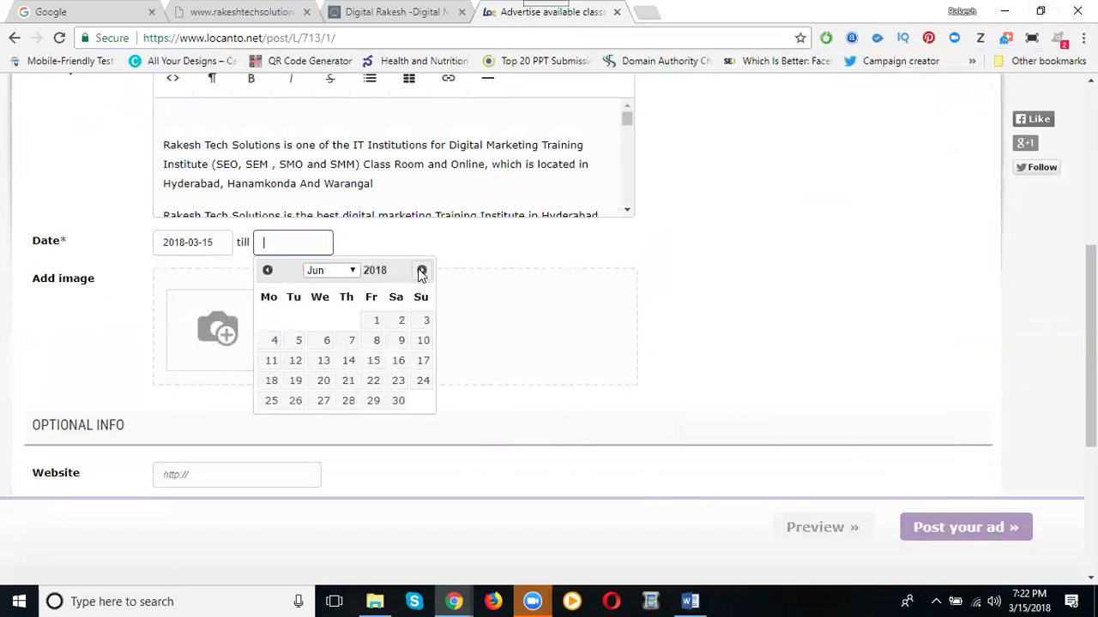
{"action": "left_click", "coordinate": [348, 361]}
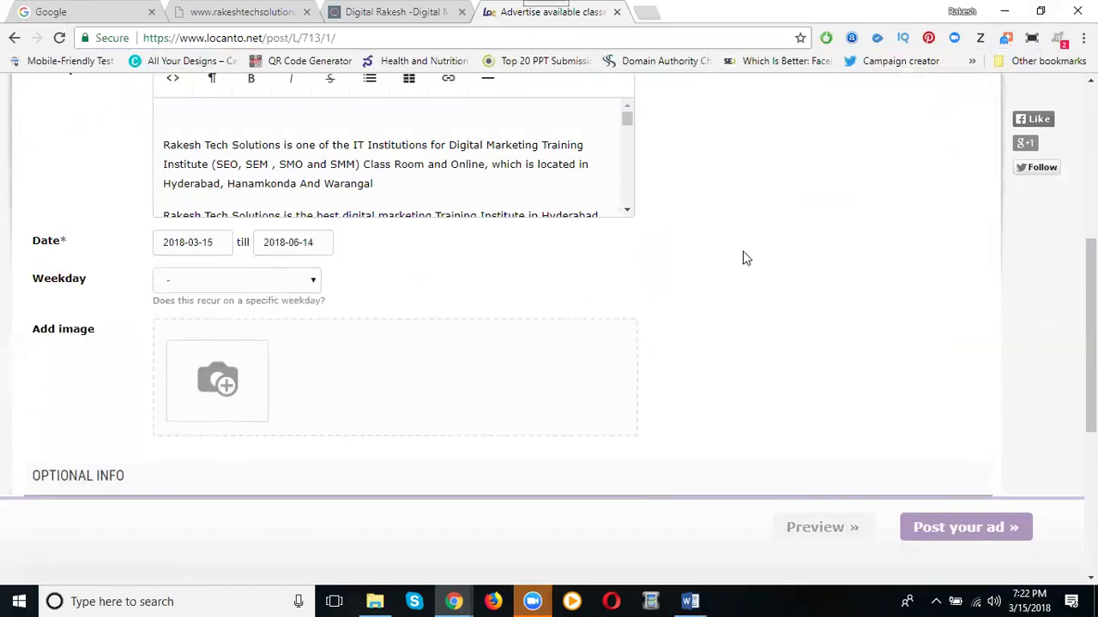
{"action": "left_click", "coordinate": [188, 282]}
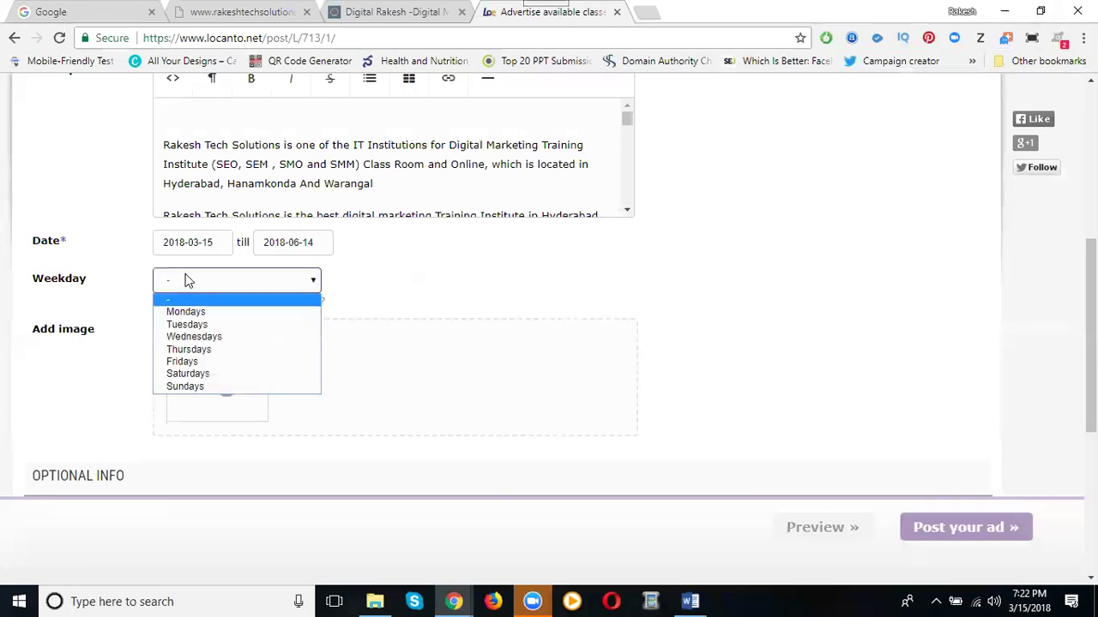
{"action": "left_click", "coordinate": [190, 387]}
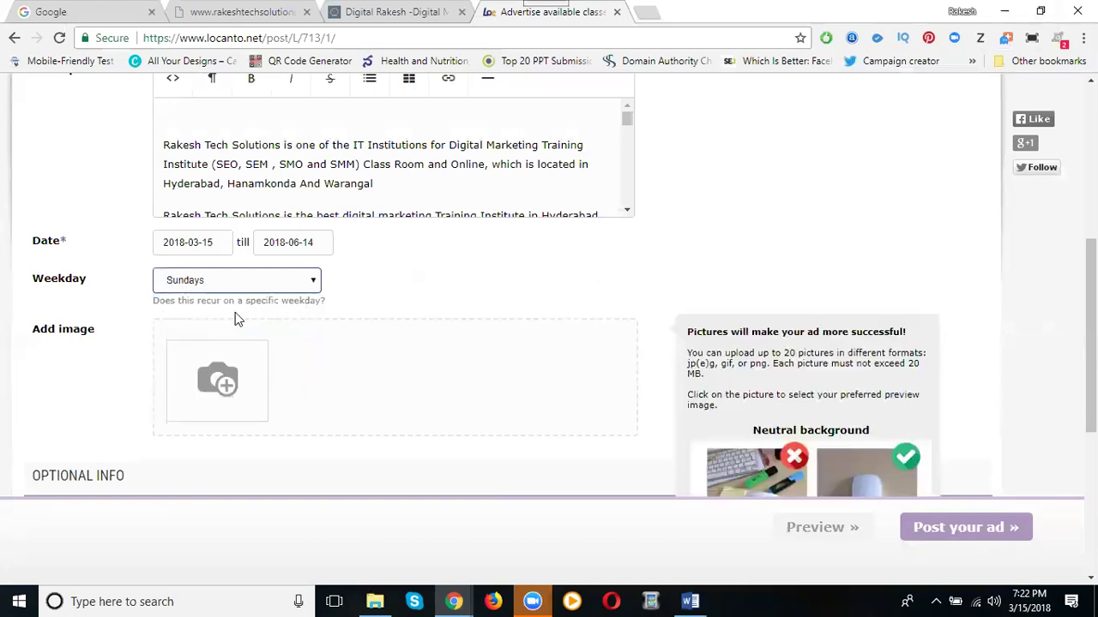
Upload the Digital Marketing Trainings image from the Digital Marketing Training folder as the ad image
{"action": "left_click", "coordinate": [214, 386]}
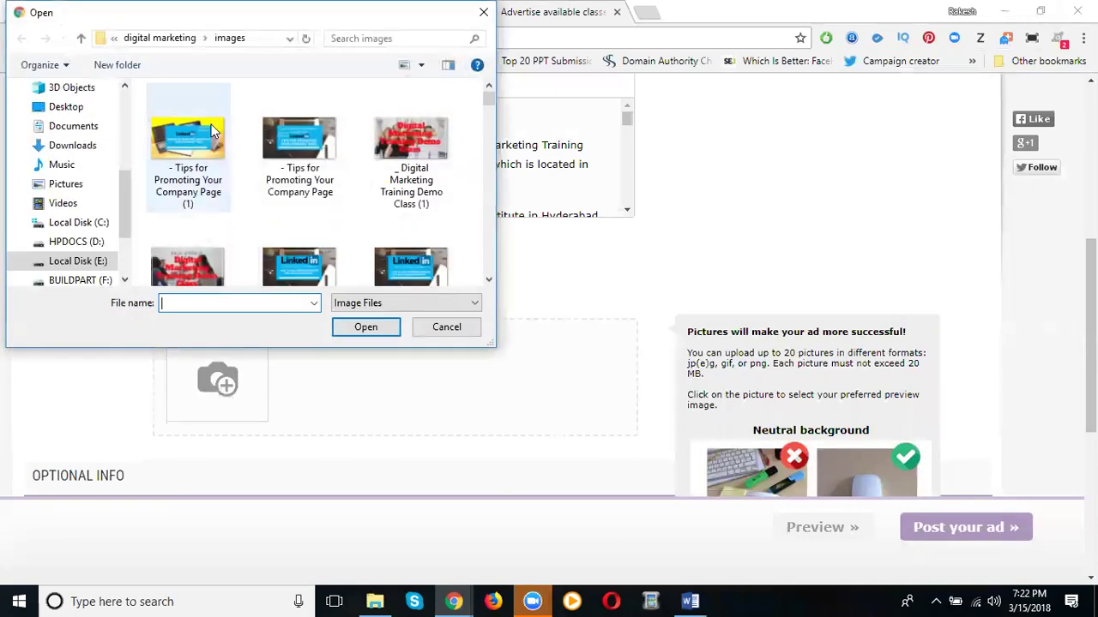
{"action": "left_click", "coordinate": [160, 43]}
{"action": "double_click", "coordinate": [292, 142]}
{"action": "scroll", "coordinate": [283, 146], "scroll_direction": "down", "scroll_amount": 3}
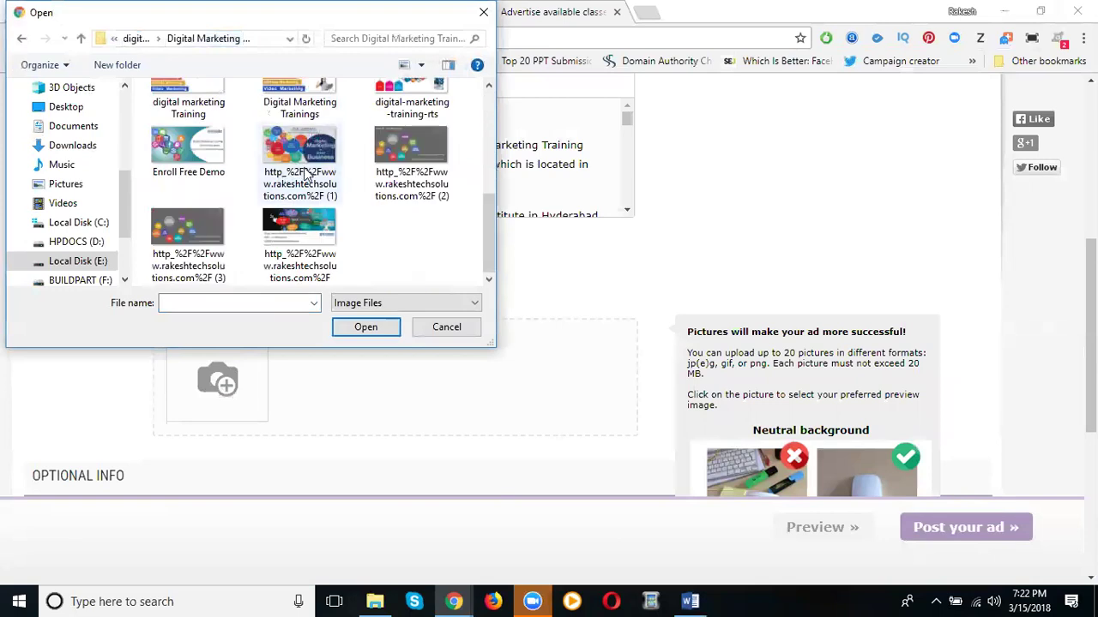
{"action": "scroll", "coordinate": [306, 174], "scroll_direction": "up", "scroll_amount": 1}
{"action": "double_click", "coordinate": [300, 108]}
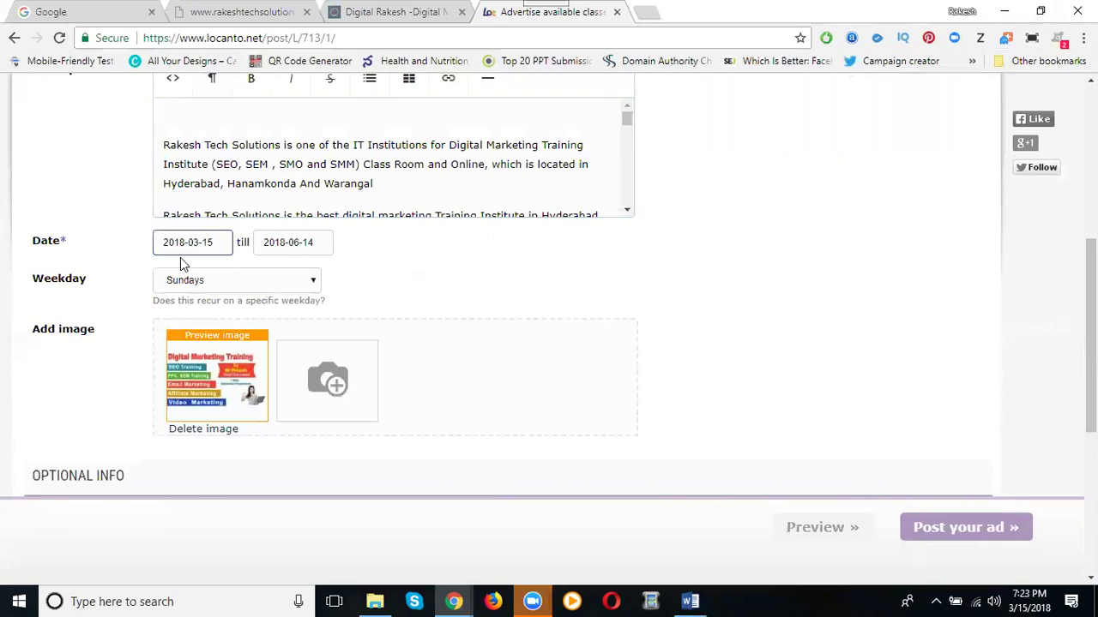
Select the saved phone number as the ad's contact number
{"action": "scroll", "coordinate": [156, 259], "scroll_direction": "down", "scroll_amount": 1}
{"action": "scroll", "coordinate": [163, 258], "scroll_direction": "down", "scroll_amount": 3}
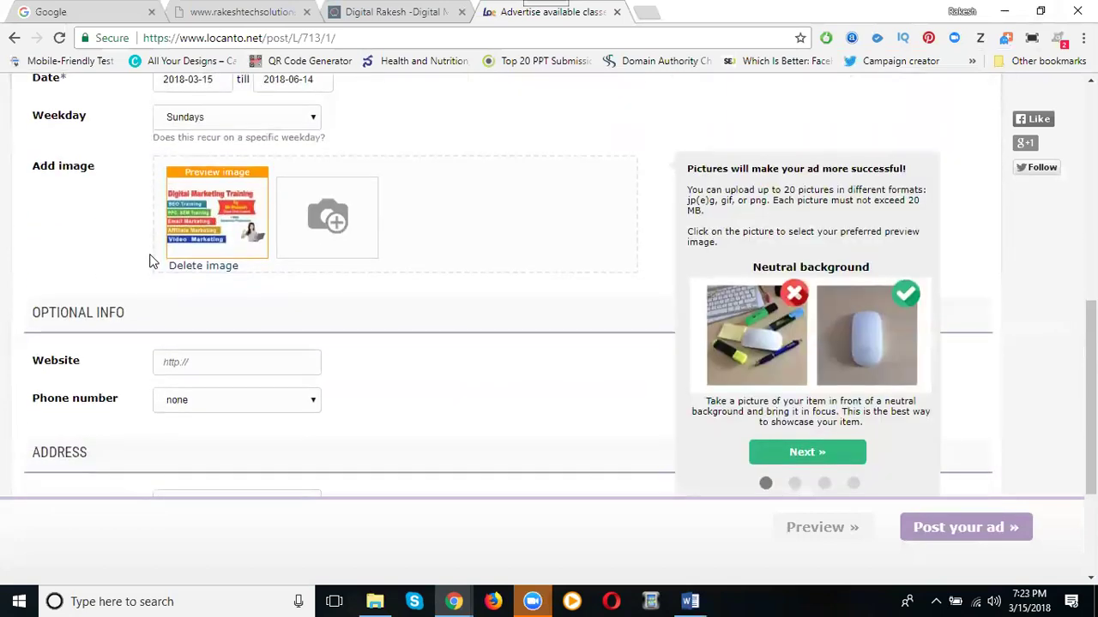
{"action": "left_click", "coordinate": [205, 205]}
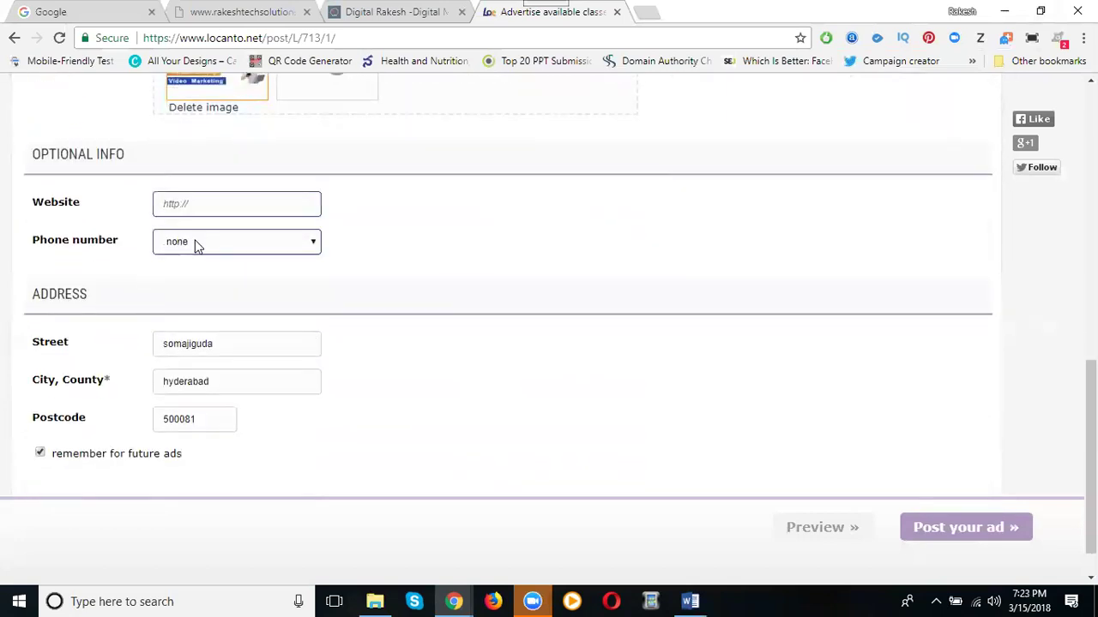
{"action": "left_click", "coordinate": [196, 243]}
{"action": "left_click", "coordinate": [195, 270]}
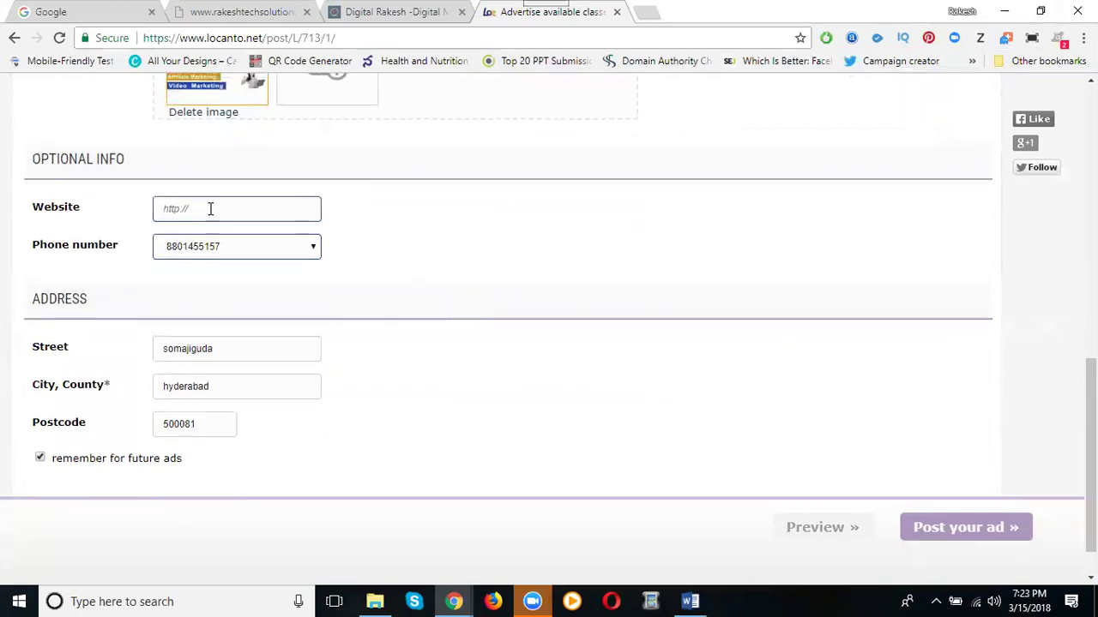
{"action": "scroll", "coordinate": [223, 231], "scroll_direction": "up", "scroll_amount": 5}
{"action": "scroll", "coordinate": [249, 239], "scroll_direction": "down", "scroll_amount": 3}
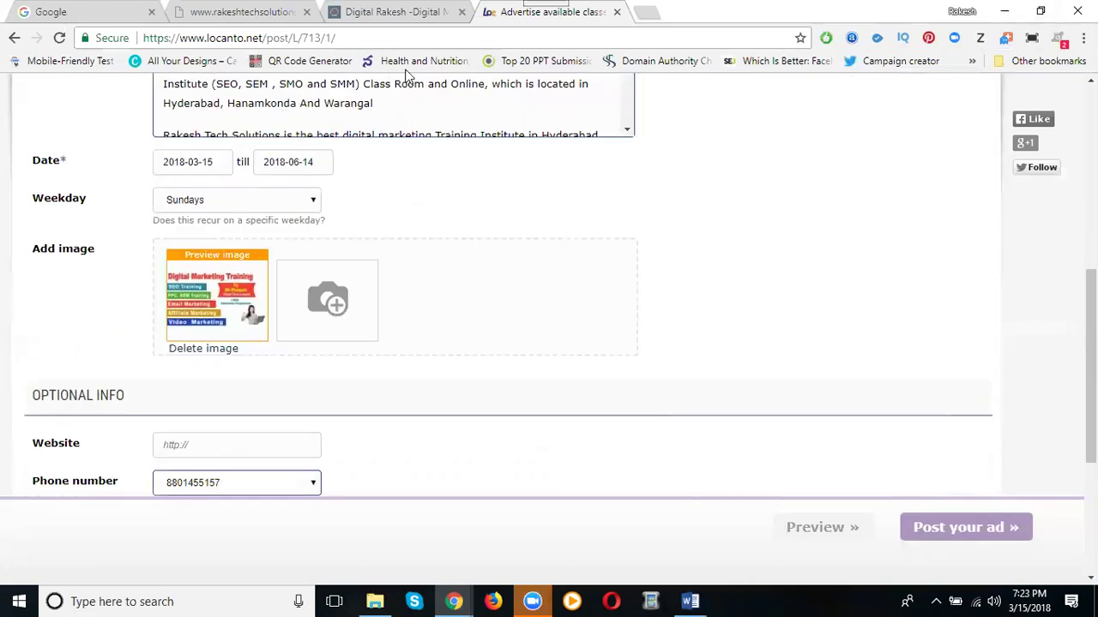
Copy the blog's digital-marketing-training page URL into Website and post the ad
{"action": "left_click", "coordinate": [393, 12]}
{"action": "left_click", "coordinate": [375, 40]}
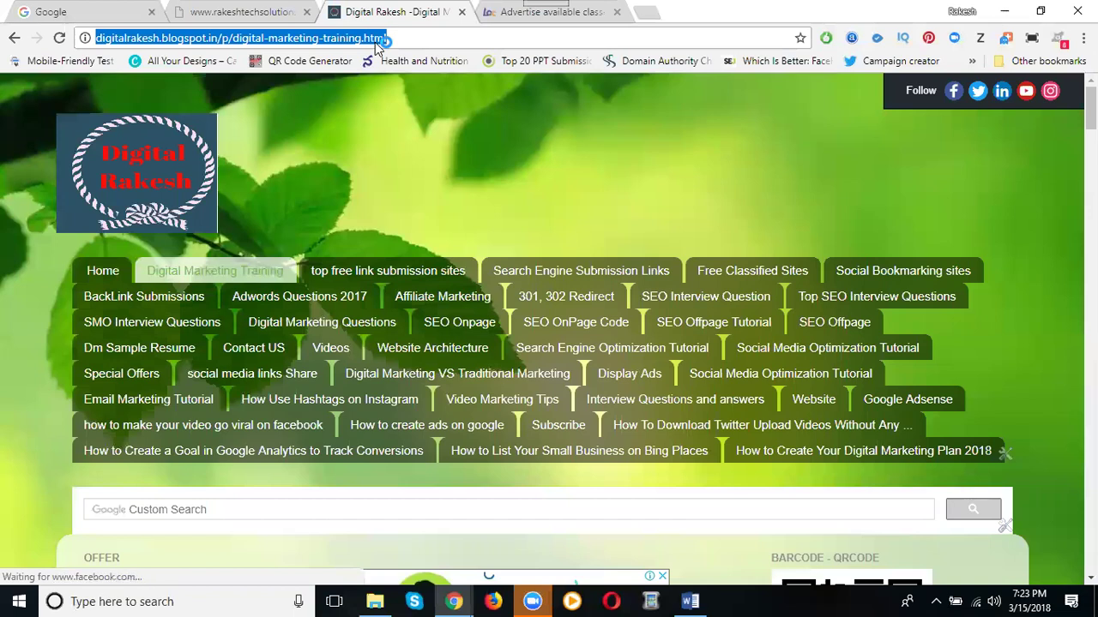
{"action": "left_click", "coordinate": [485, 11]}
{"action": "left_click", "coordinate": [214, 445]}
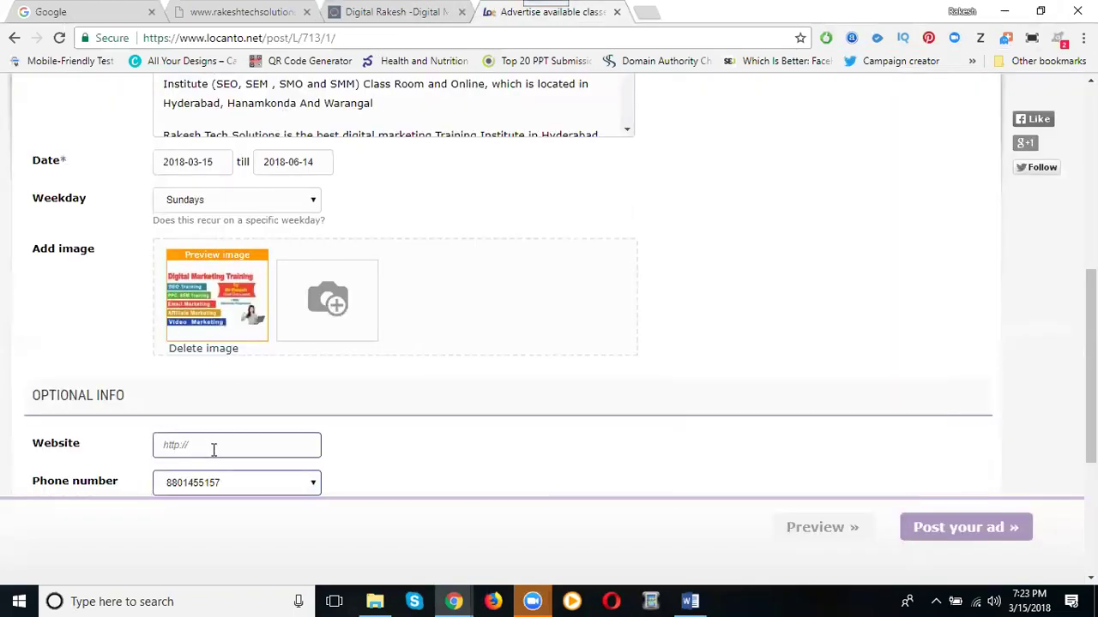
{"action": "key", "text": "ctrl+v"}
{"action": "scroll", "coordinate": [155, 338], "scroll_direction": "down", "scroll_amount": 1}
{"action": "scroll", "coordinate": [153, 332], "scroll_direction": "down", "scroll_amount": 2}
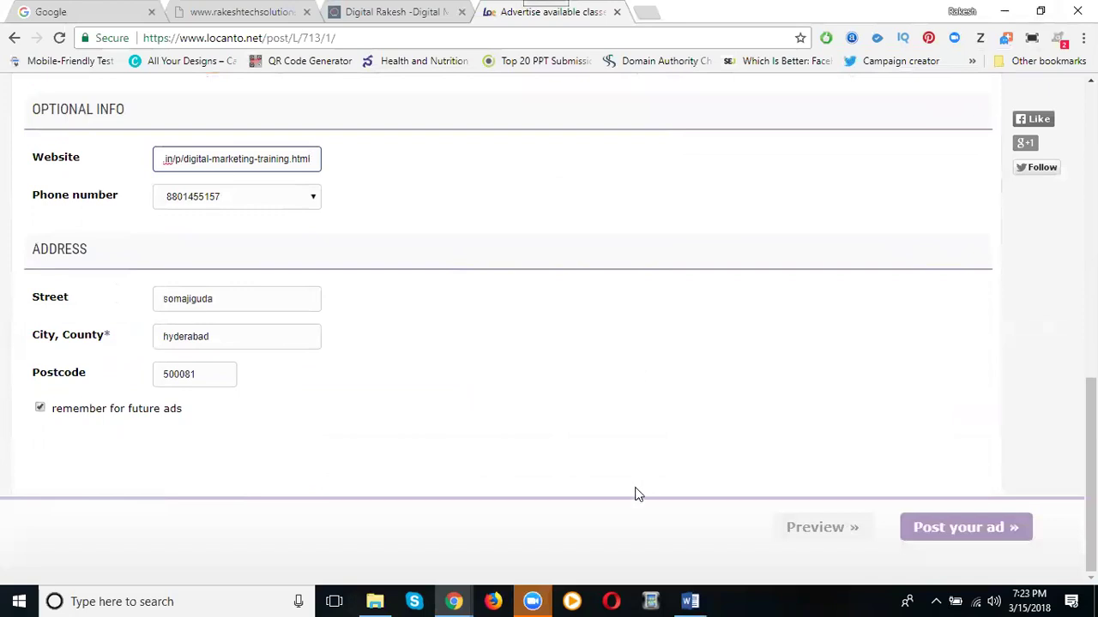
{"action": "left_click", "coordinate": [928, 529]}
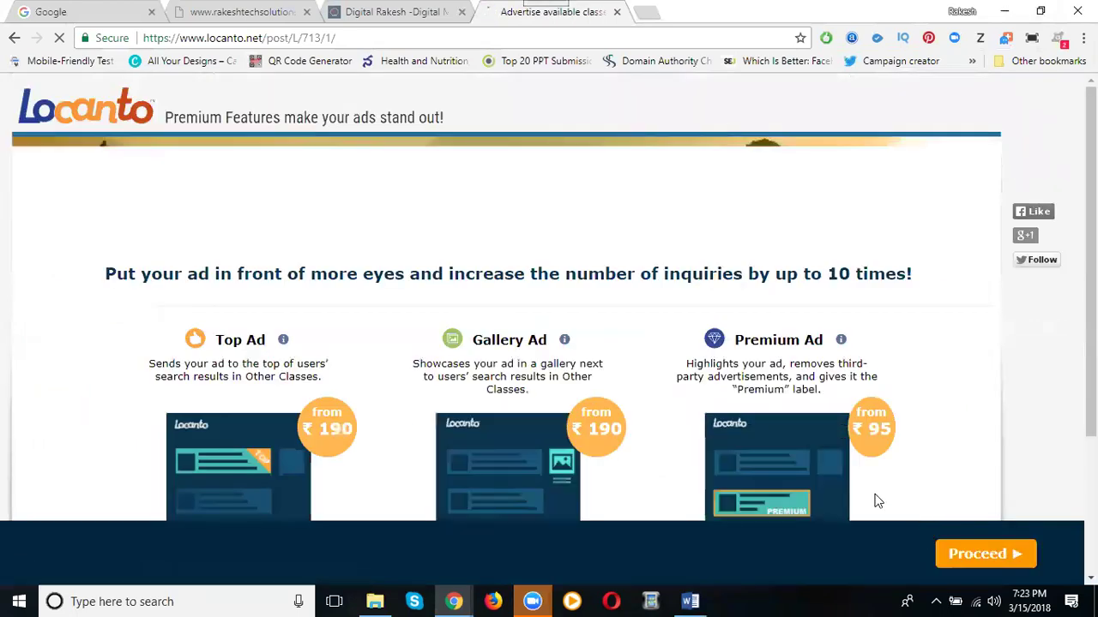
Look over the Premium Features offer page, then go back to the Locanto home page
{"action": "scroll", "coordinate": [237, 421], "scroll_direction": "down", "scroll_amount": 1}
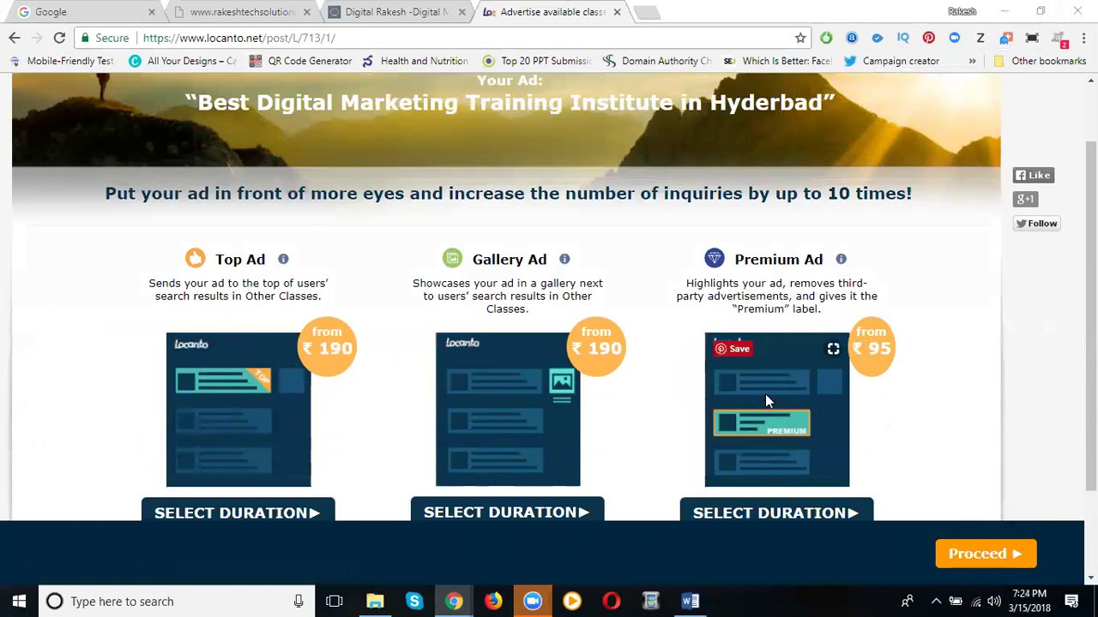
{"action": "scroll", "coordinate": [768, 399], "scroll_direction": "down", "scroll_amount": 2}
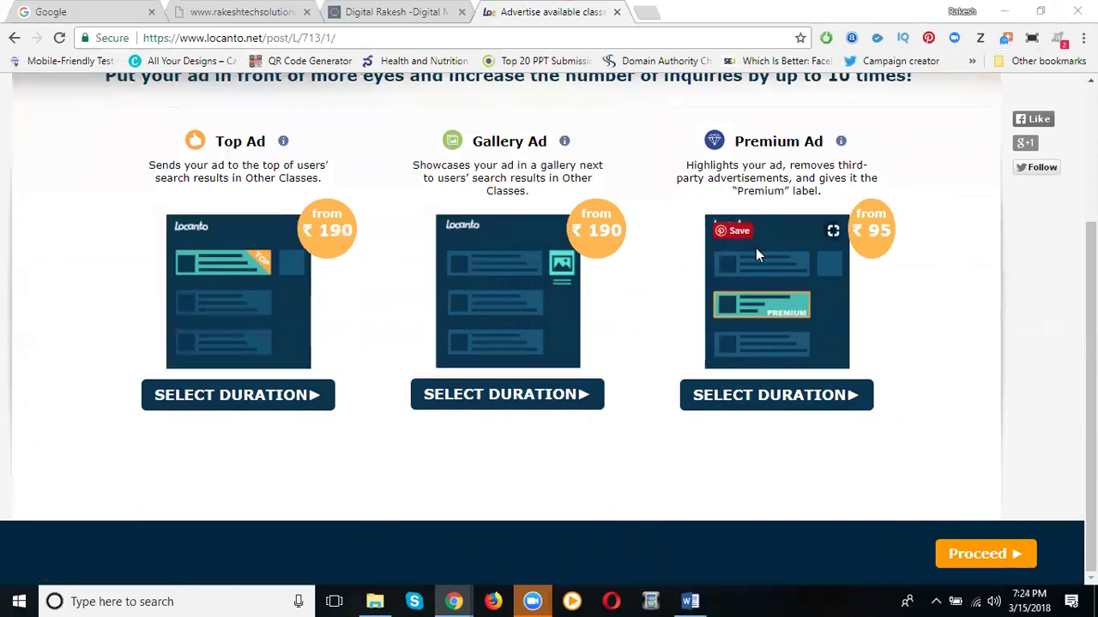
{"action": "scroll", "coordinate": [760, 255], "scroll_direction": "up", "scroll_amount": 1}
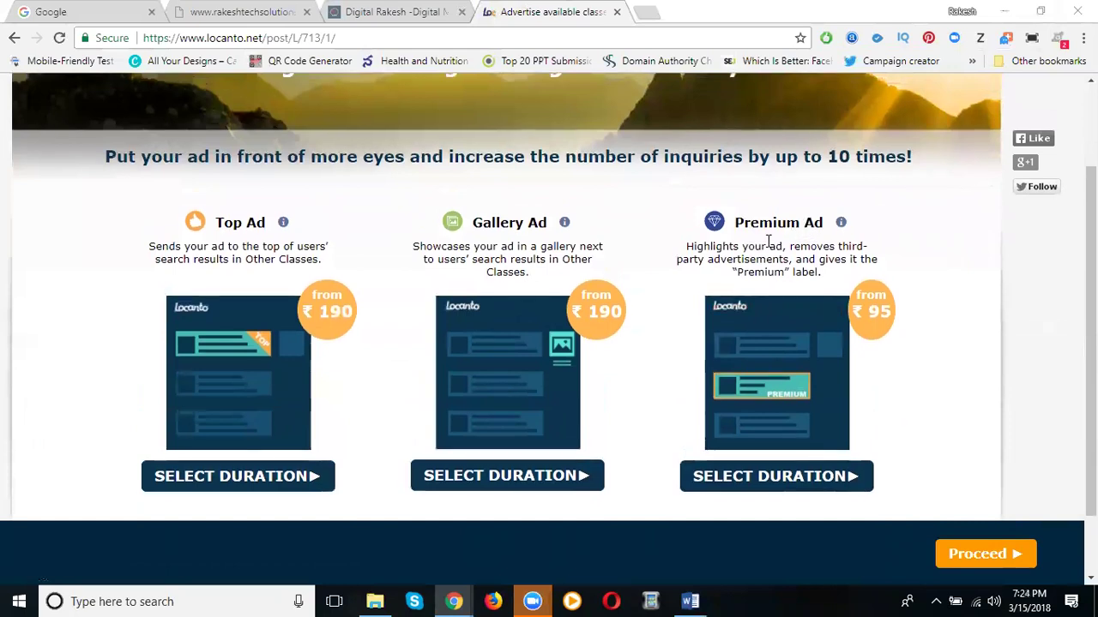
{"action": "scroll", "coordinate": [729, 240], "scroll_direction": "up", "scroll_amount": 2}
{"action": "left_click", "coordinate": [95, 108]}
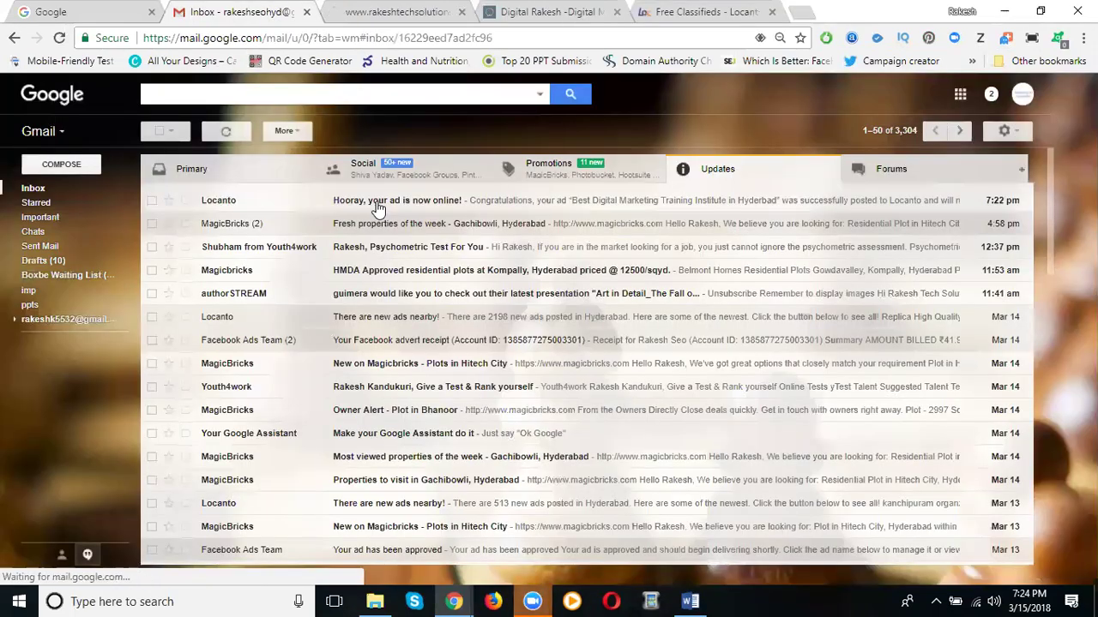
Open the 'Hooray, your ad is now online!' email, select its ad details, and return to Locanto
{"action": "left_click", "coordinate": [375, 199]}
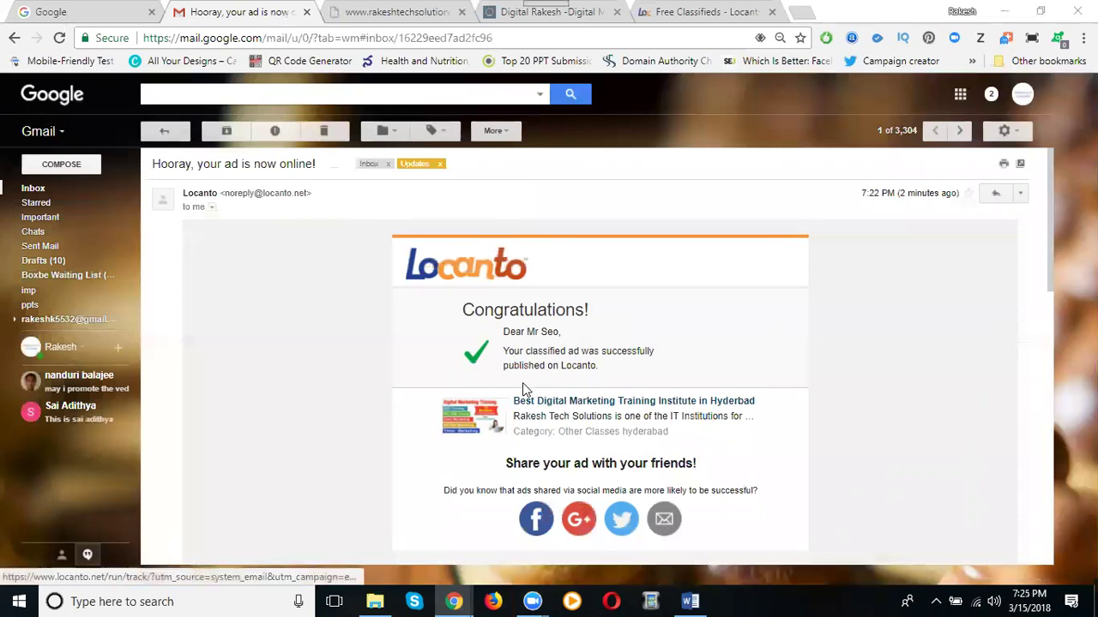
{"action": "left_click_drag", "start_coordinate": [512, 399], "coordinate": [751, 399]}
{"action": "left_click", "coordinate": [826, 355]}
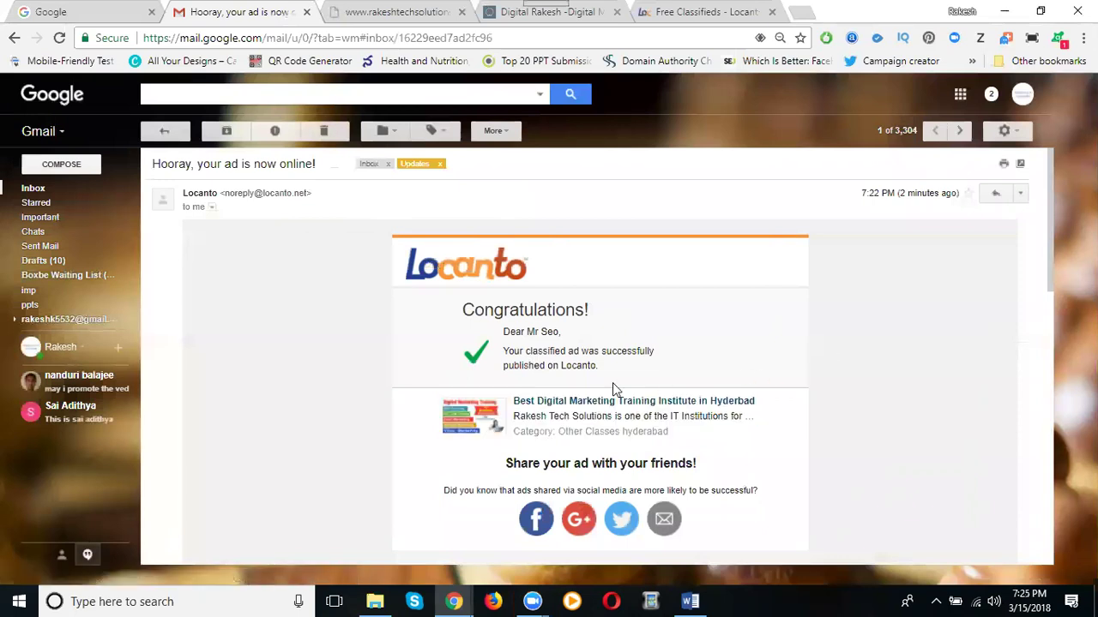
{"action": "left_click_drag", "start_coordinate": [513, 397], "coordinate": [760, 406]}
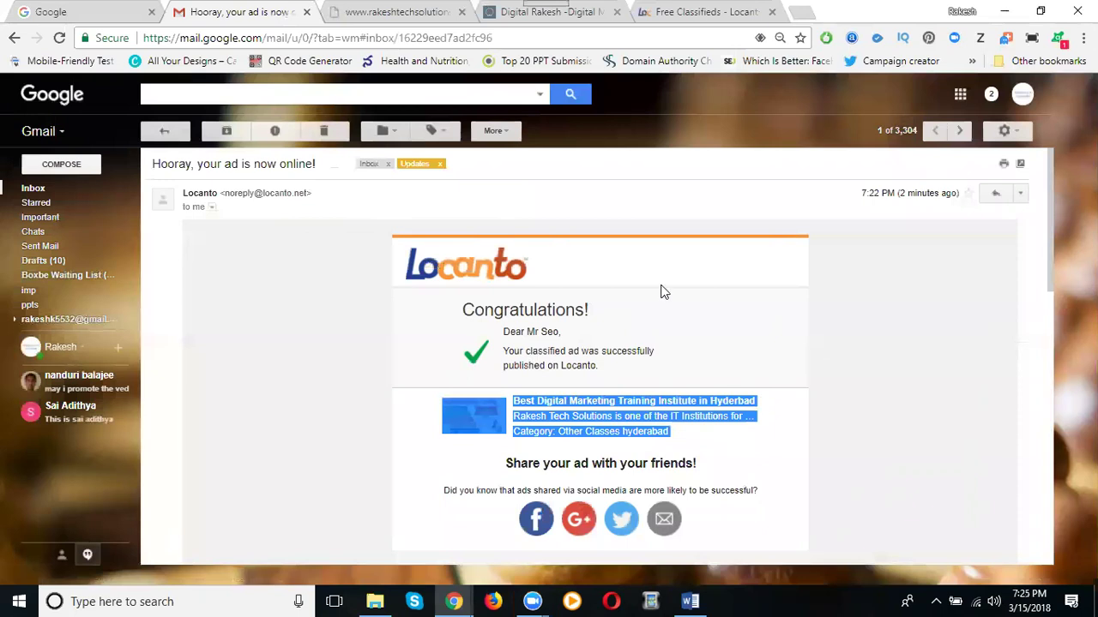
{"action": "left_click", "coordinate": [667, 12]}
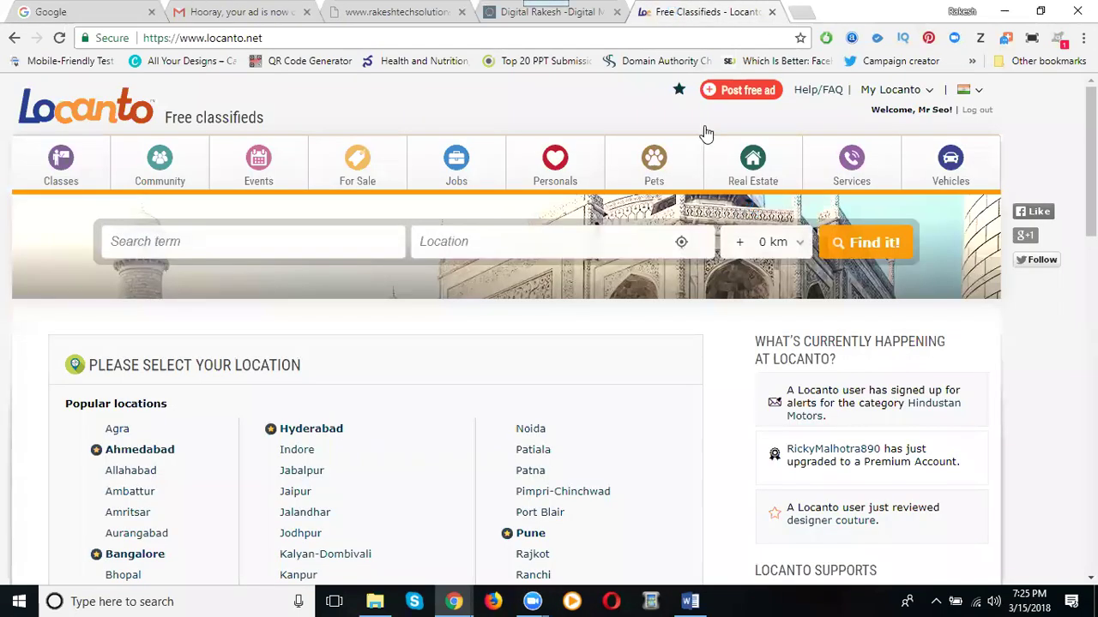
Start a new free ad under Classes > Other Classes
{"action": "left_click", "coordinate": [730, 92]}
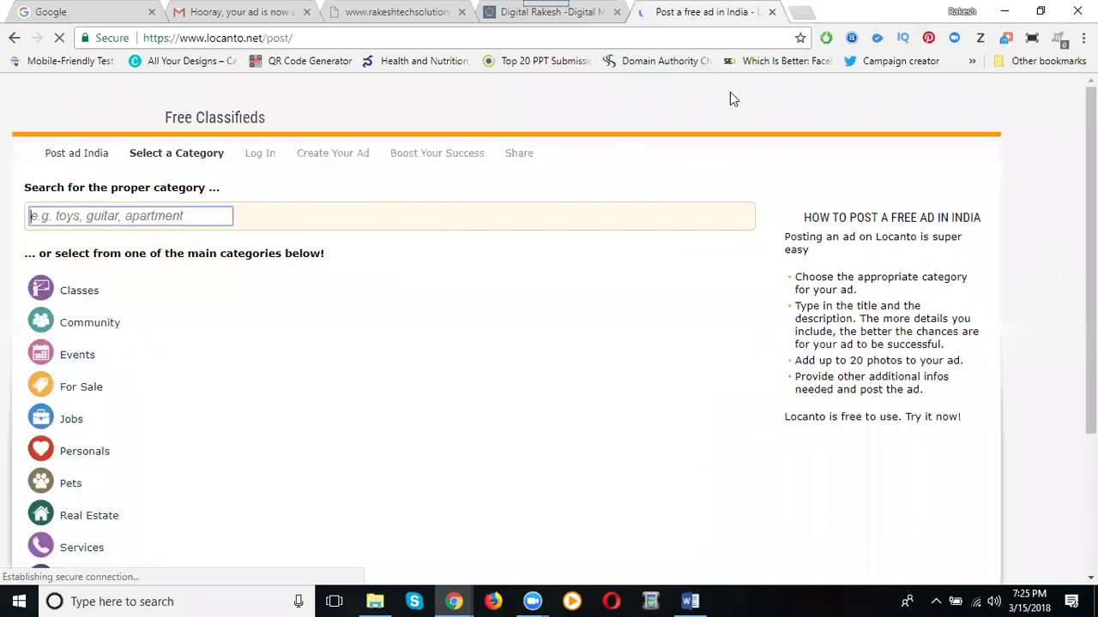
{"action": "left_click", "coordinate": [91, 296]}
{"action": "left_click", "coordinate": [311, 418]}
{"action": "left_click", "coordinate": [711, 258]}
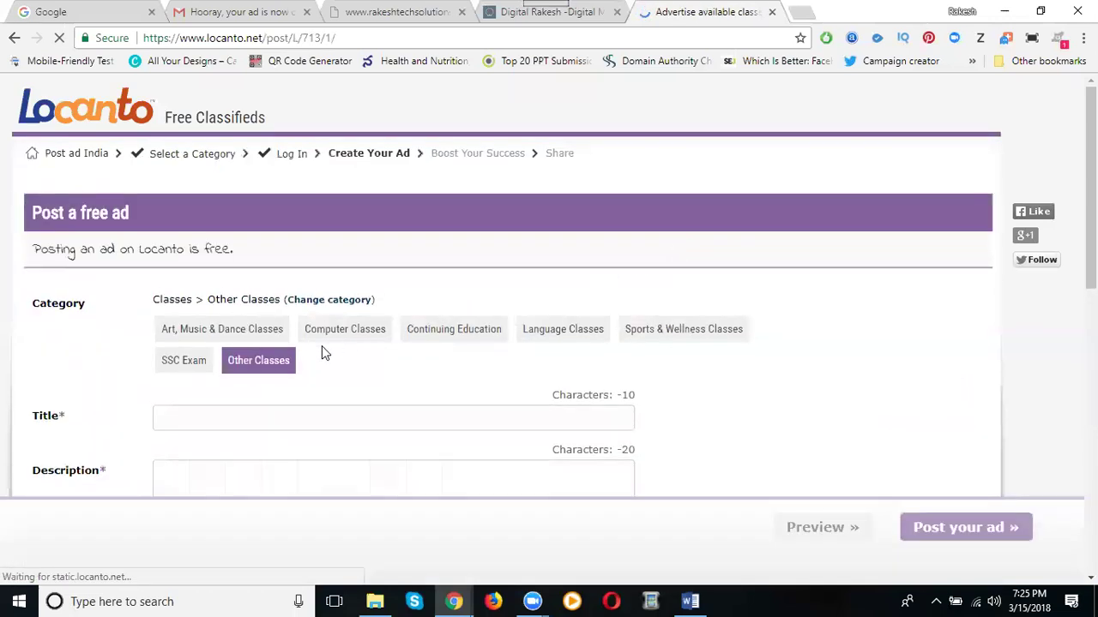
{"action": "scroll", "coordinate": [292, 347], "scroll_direction": "down", "scroll_amount": 1}
Title it 'Digital marketing training institute in madhapur' and paste the description from Word
{"action": "left_click", "coordinate": [265, 336]}
{"action": "type", "text": "D"}
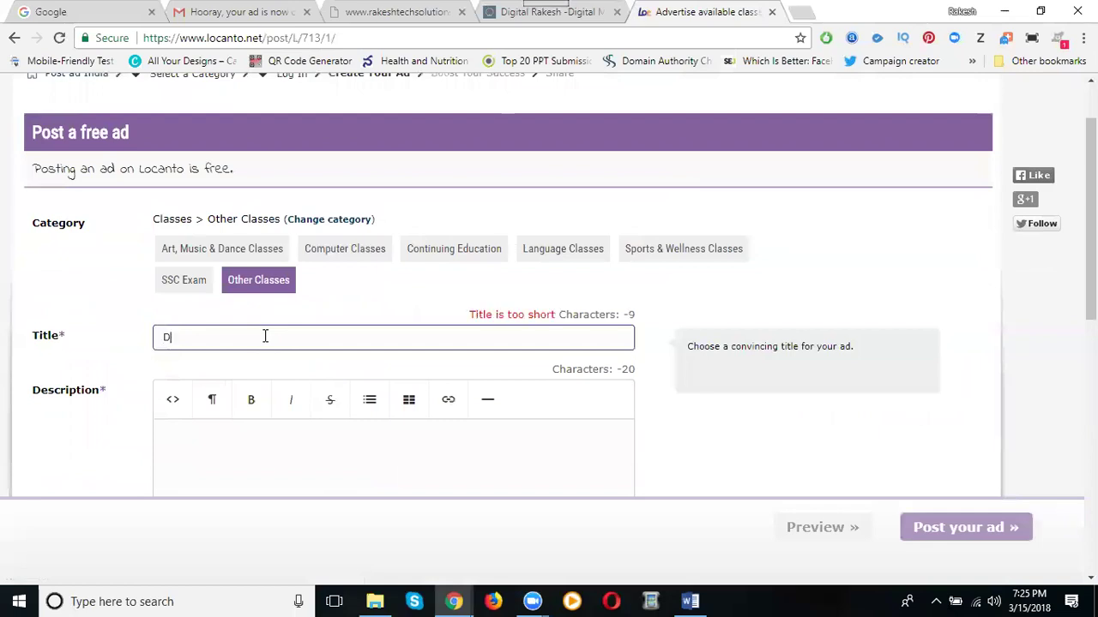
{"action": "type", "text": "igital marke"}
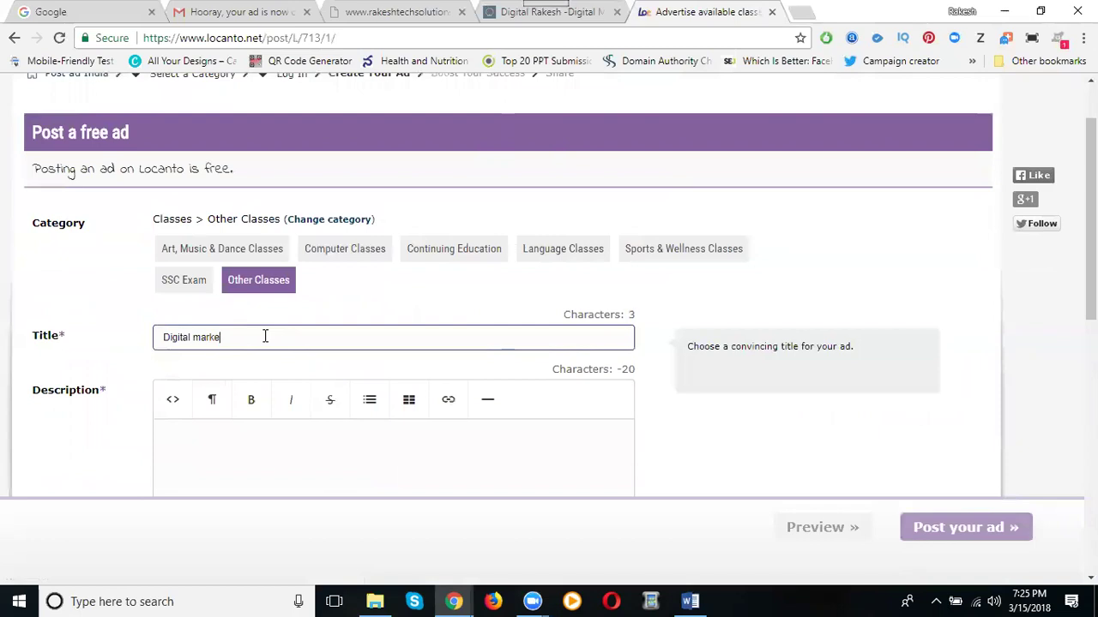
{"action": "type", "text": "ting tr"}
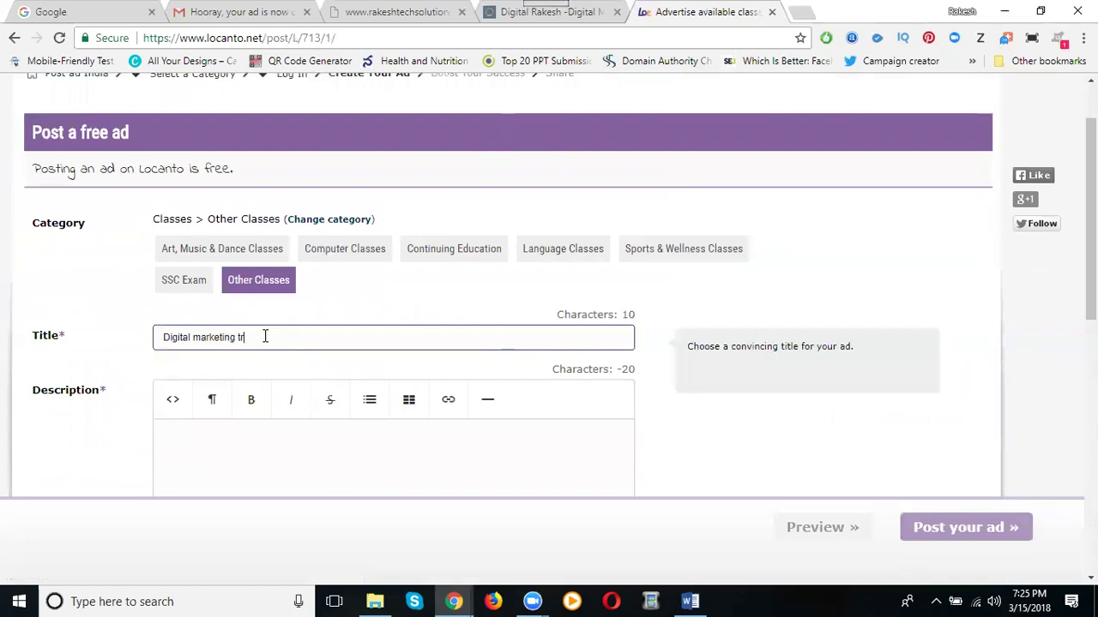
{"action": "type", "text": "aining institute in madhapur"}
{"action": "left_click", "coordinate": [690, 602]}
{"action": "left_click", "coordinate": [691, 601]}
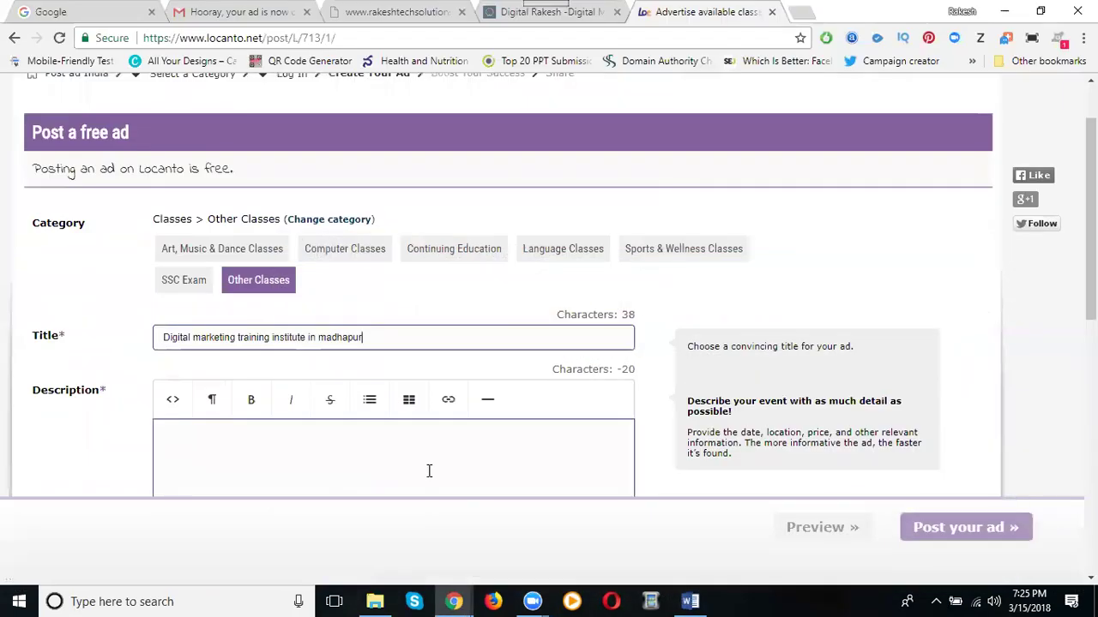
{"action": "left_click", "coordinate": [382, 461]}
{"action": "key", "text": "ctrl+v"}
Set the ad to run from 15 March till 14 May 2018, then start adding an image
{"action": "scroll", "coordinate": [152, 343], "scroll_direction": "down", "scroll_amount": 5}
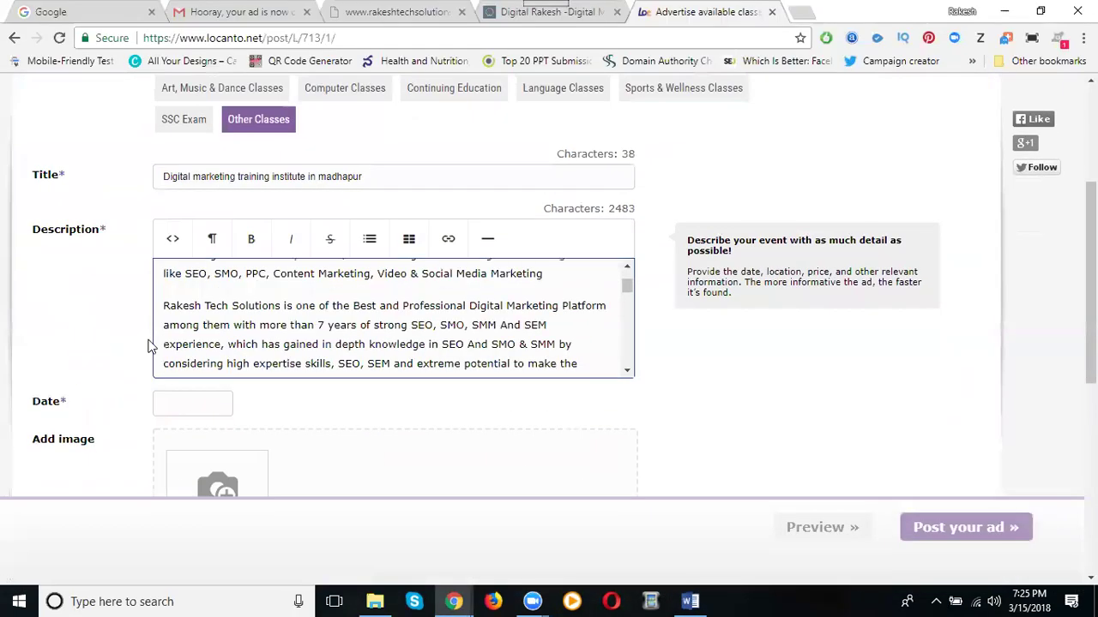
{"action": "left_click", "coordinate": [204, 158]}
{"action": "left_click", "coordinate": [249, 279]}
{"action": "left_click", "coordinate": [292, 159]}
{"action": "left_click", "coordinate": [421, 190]}
{"action": "left_click", "coordinate": [422, 189]}
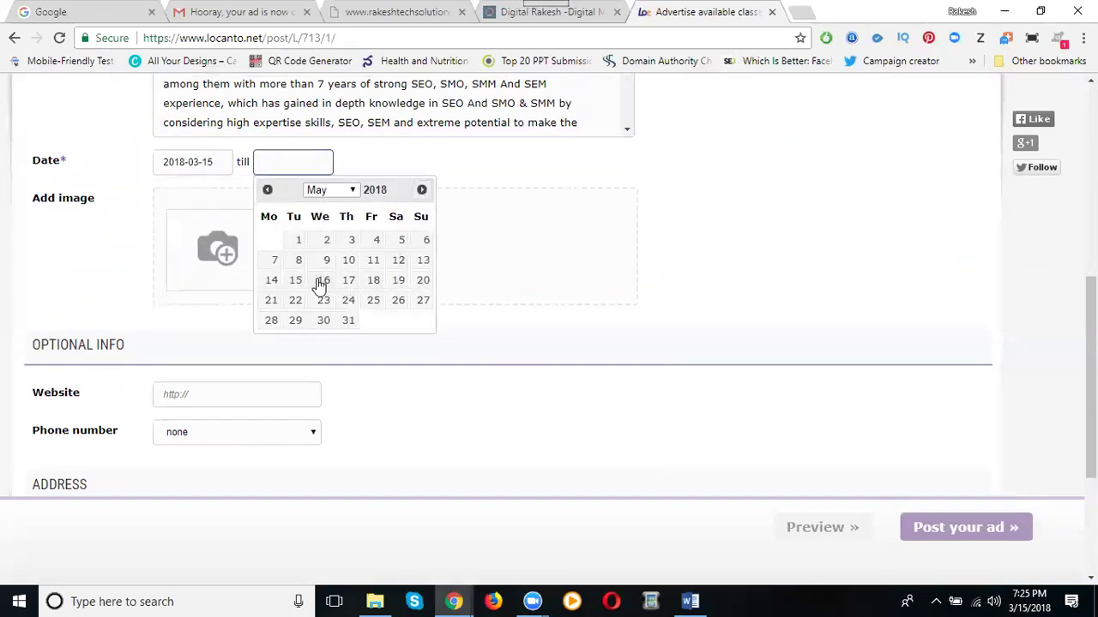
{"action": "left_click", "coordinate": [273, 283]}
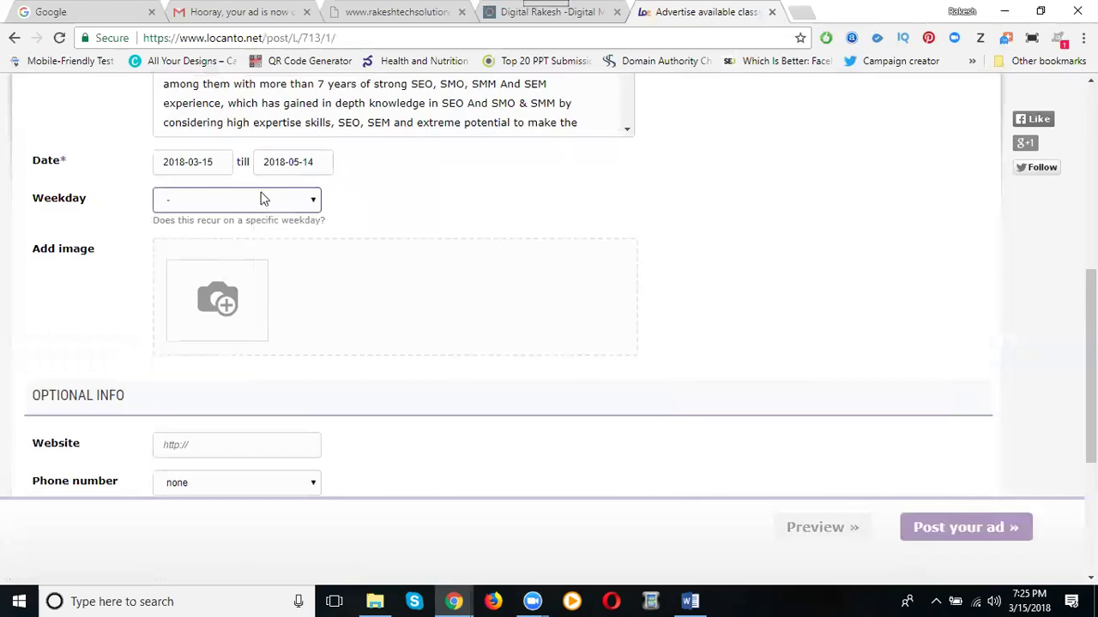
{"action": "left_click", "coordinate": [238, 265]}
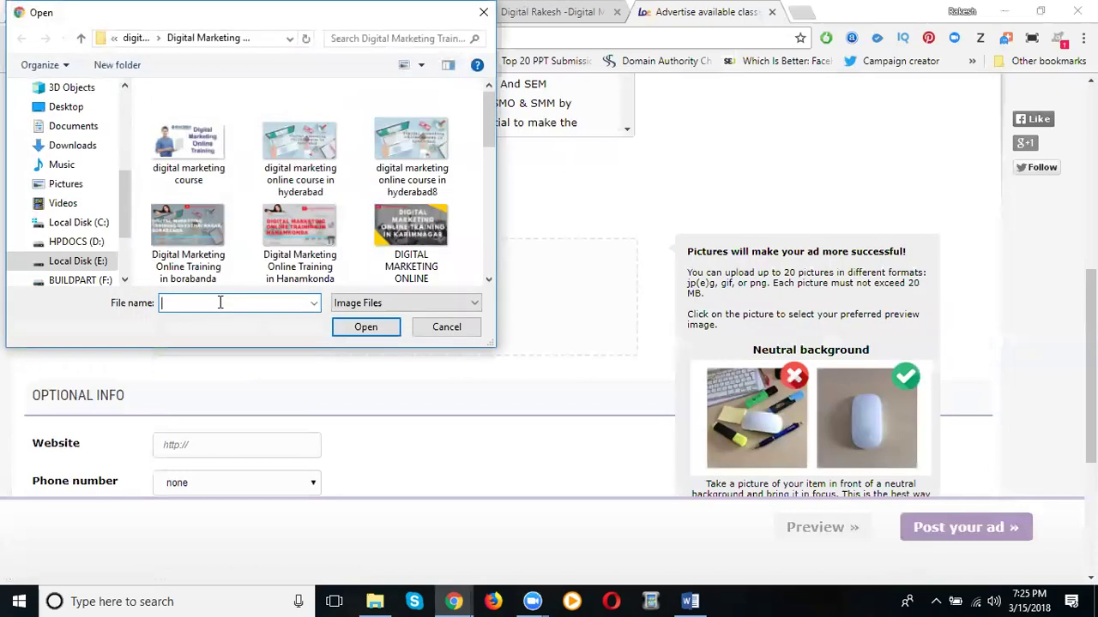
Attach the Digital Marketing Online Training and Digital Marketing Trainings images to the ad
{"action": "left_click", "coordinate": [217, 176]}
{"action": "double_click", "coordinate": [216, 176]}
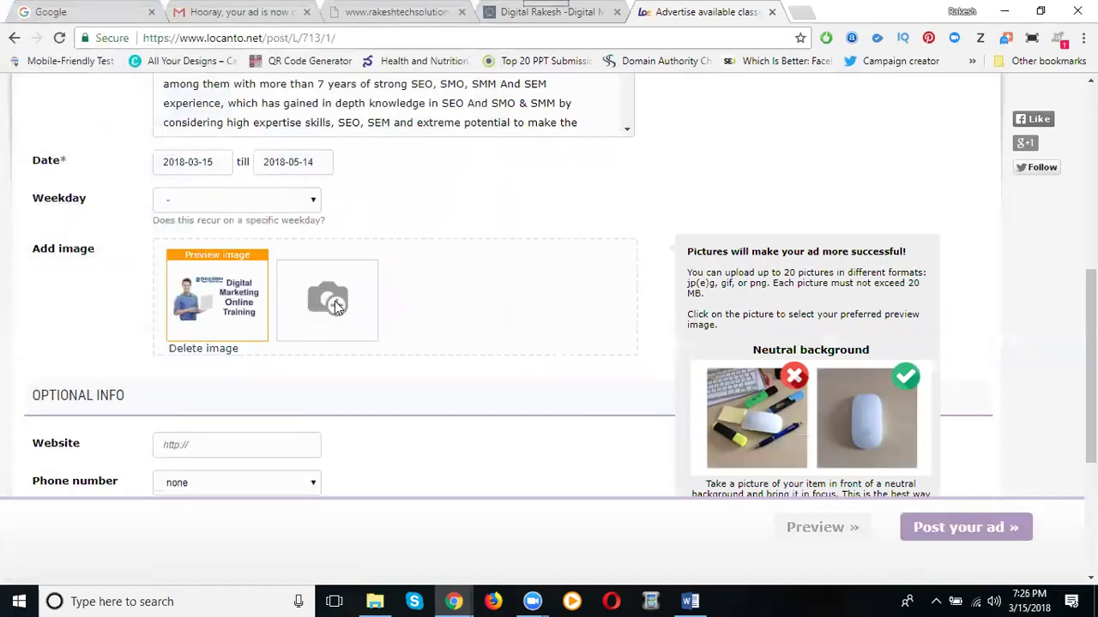
{"action": "left_click", "coordinate": [336, 301]}
{"action": "left_click", "coordinate": [283, 150]}
{"action": "double_click", "coordinate": [282, 150]}
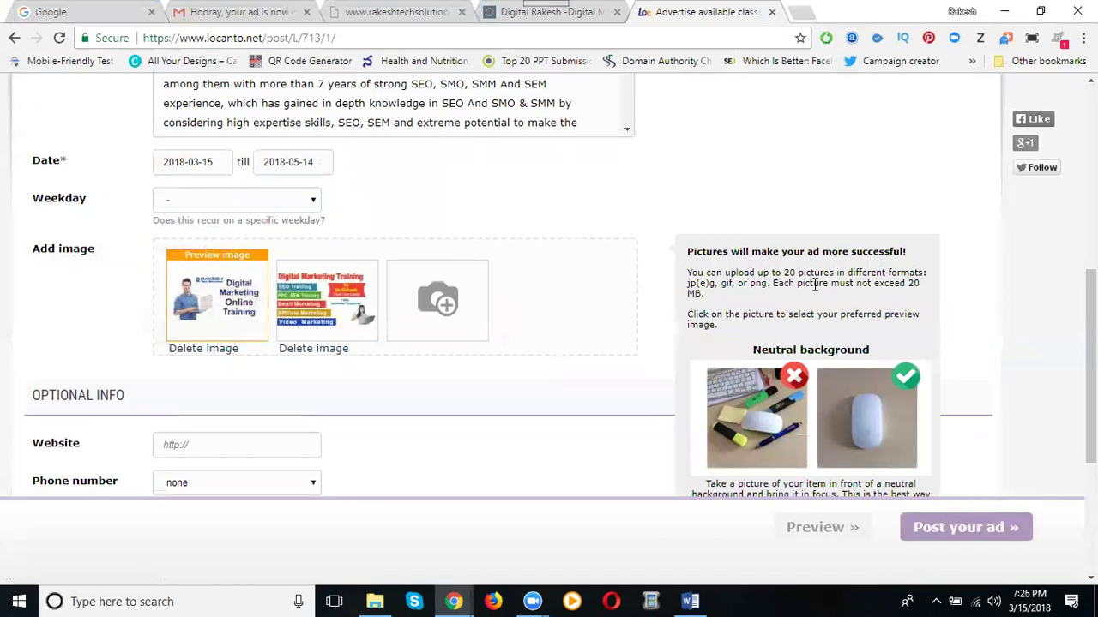
{"action": "left_click", "coordinate": [514, 14]}
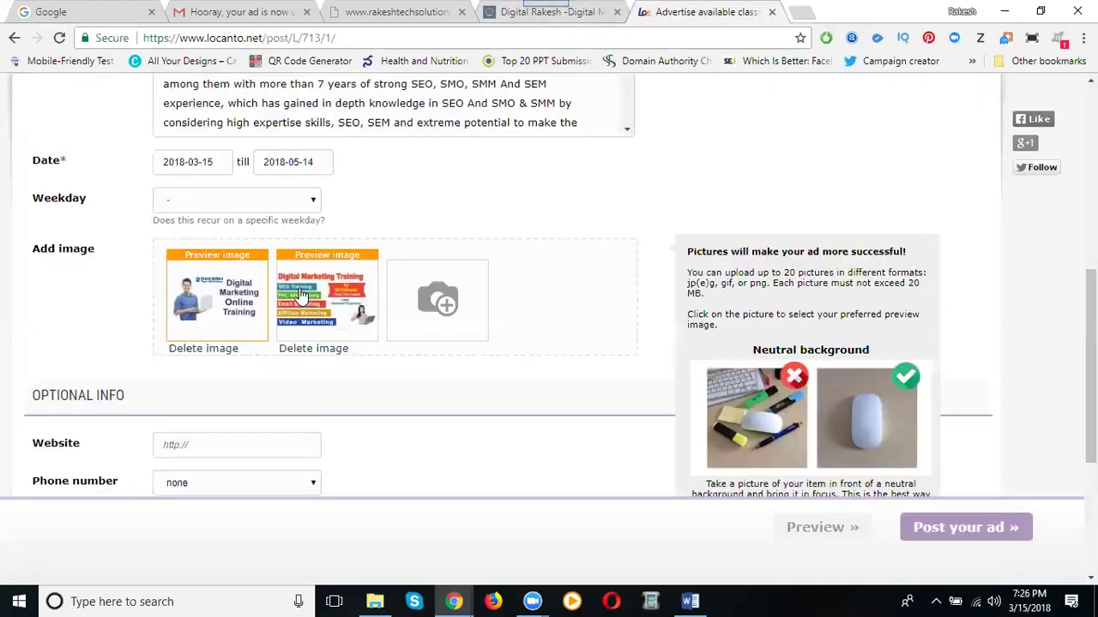
{"action": "scroll", "coordinate": [258, 289], "scroll_direction": "down", "scroll_amount": 3}
Paste the blog training page as the website and choose the saved contact phone number
{"action": "left_click", "coordinate": [227, 203]}
{"action": "type", "text": "http://digitalrakesh.blogspot.in/p/digital-marketing-training.html"}
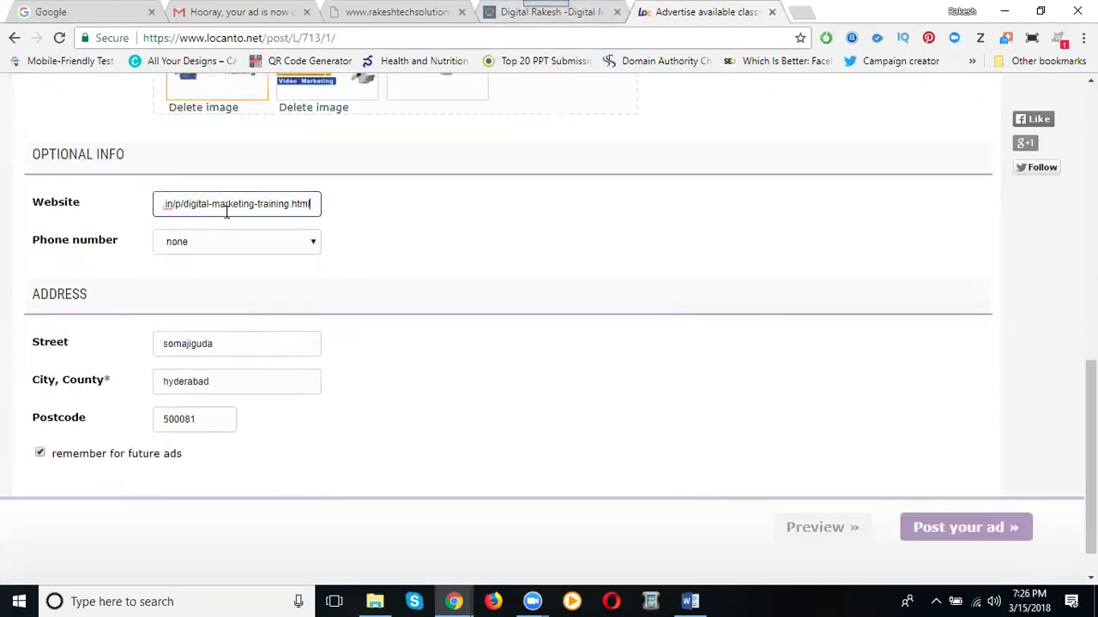
{"action": "left_click", "coordinate": [213, 245]}
{"action": "left_click", "coordinate": [211, 273]}
Change the street to madhapur and the postcode to 500091, then submit the ad
{"action": "left_click", "coordinate": [213, 346]}
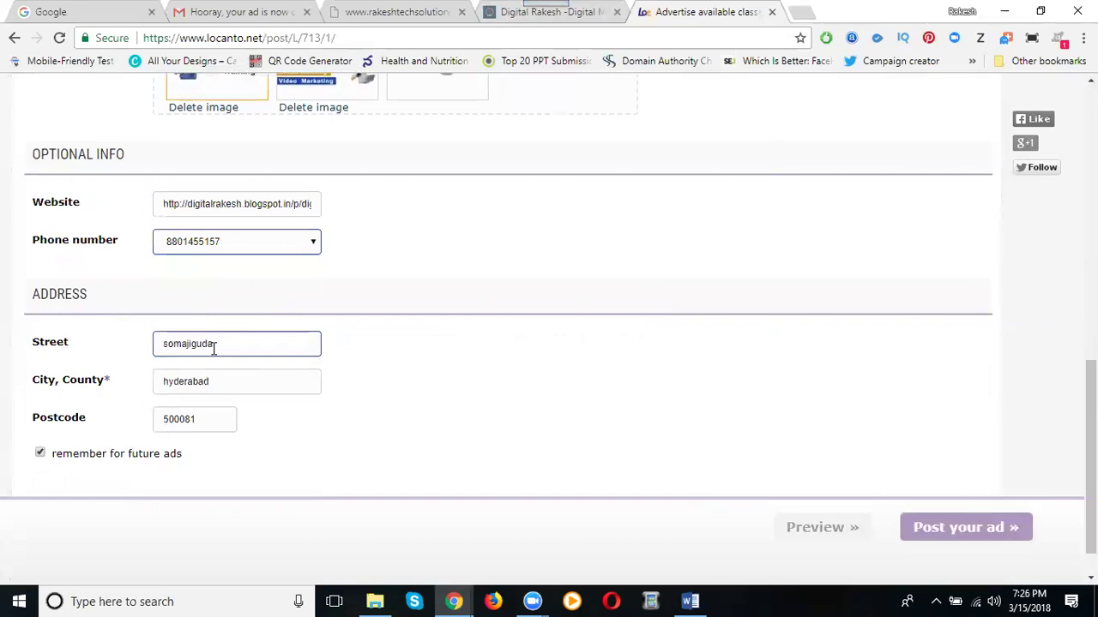
{"action": "double_click", "coordinate": [212, 344]}
{"action": "type", "text": "madhapur"}
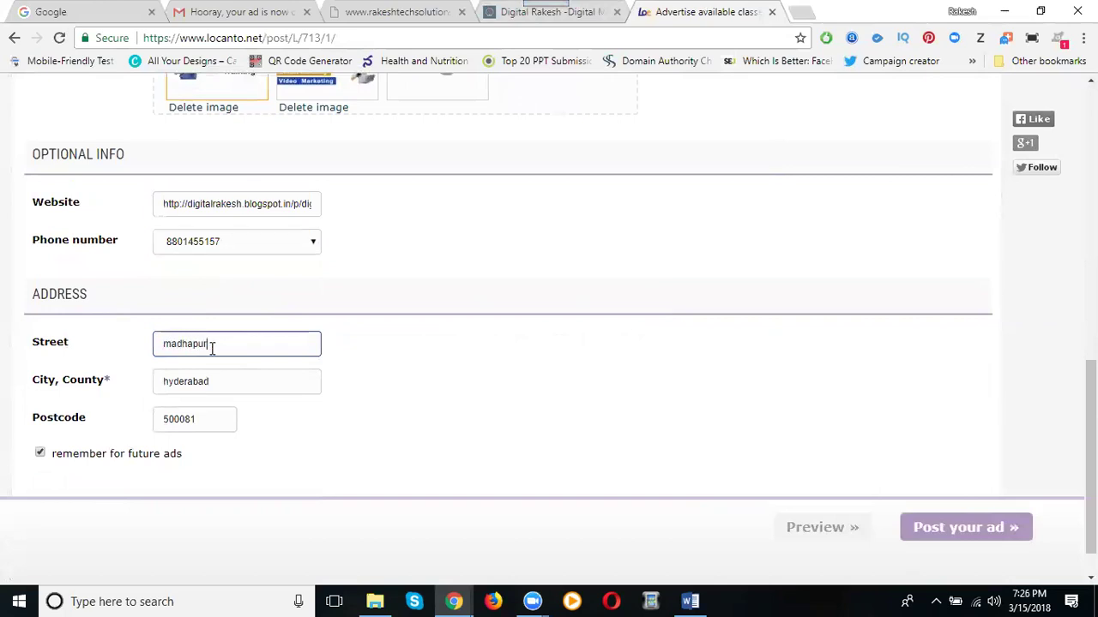
{"action": "left_click", "coordinate": [208, 420]}
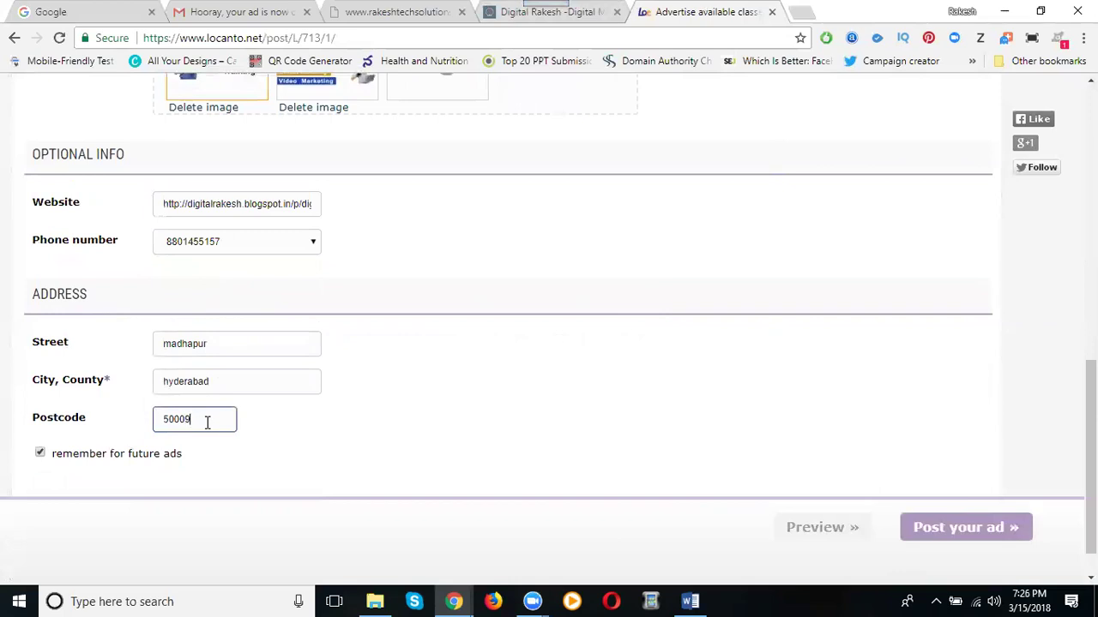
{"action": "scroll", "coordinate": [455, 434], "scroll_direction": "down", "scroll_amount": 1}
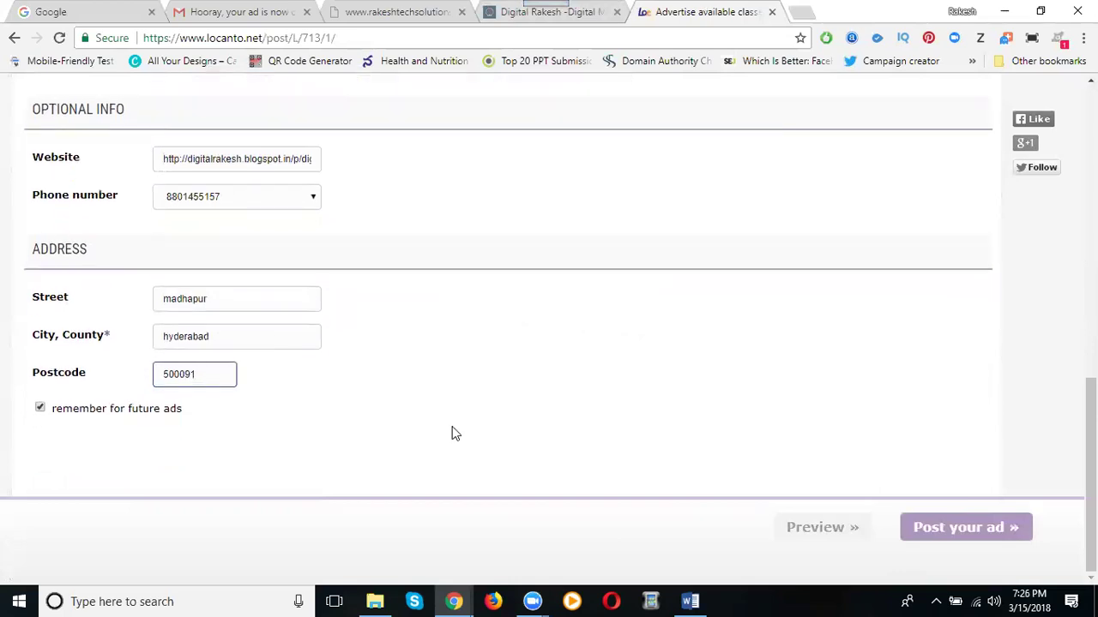
{"action": "left_click", "coordinate": [1008, 528]}
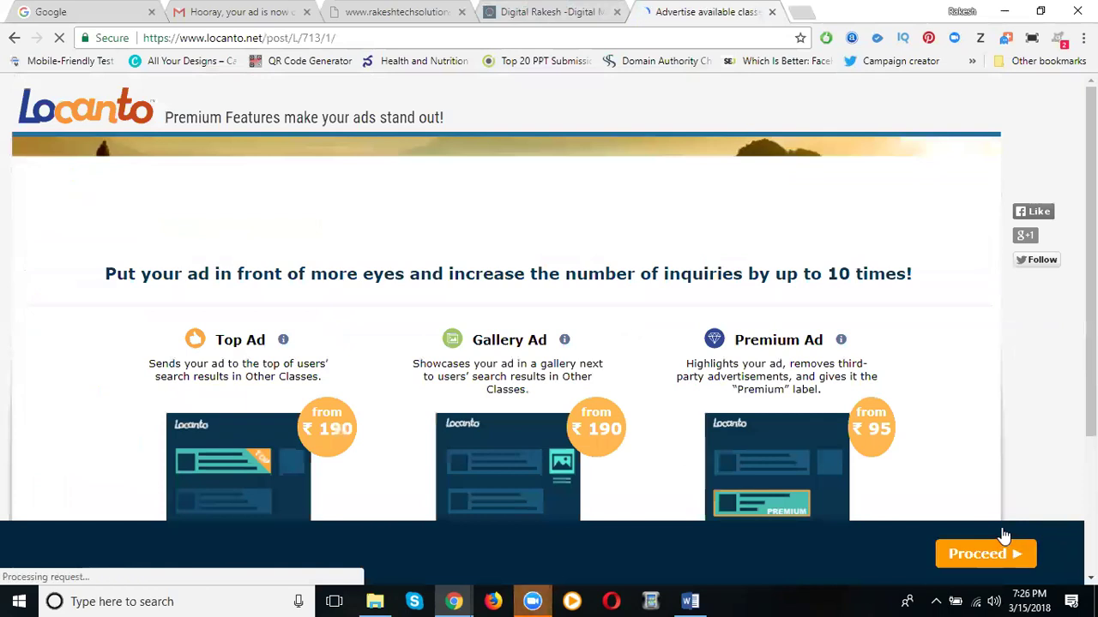
Skip the Premium Features offer and return to the Locanto home page
{"action": "left_click", "coordinate": [108, 117]}
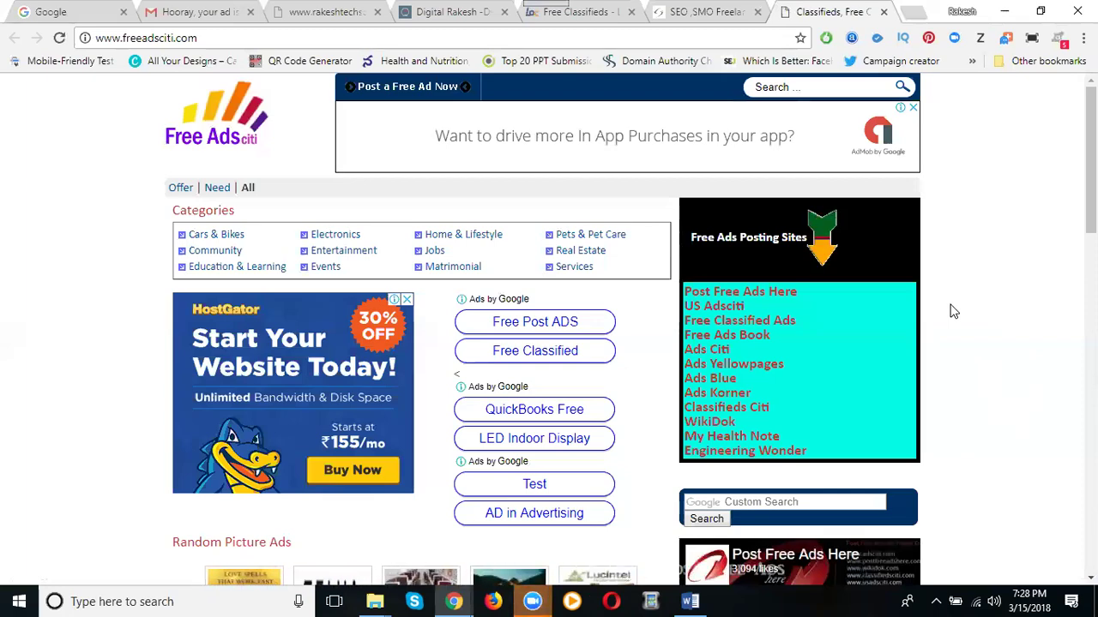
{"action": "scroll", "coordinate": [929, 295], "scroll_direction": "down", "scroll_amount": 10}
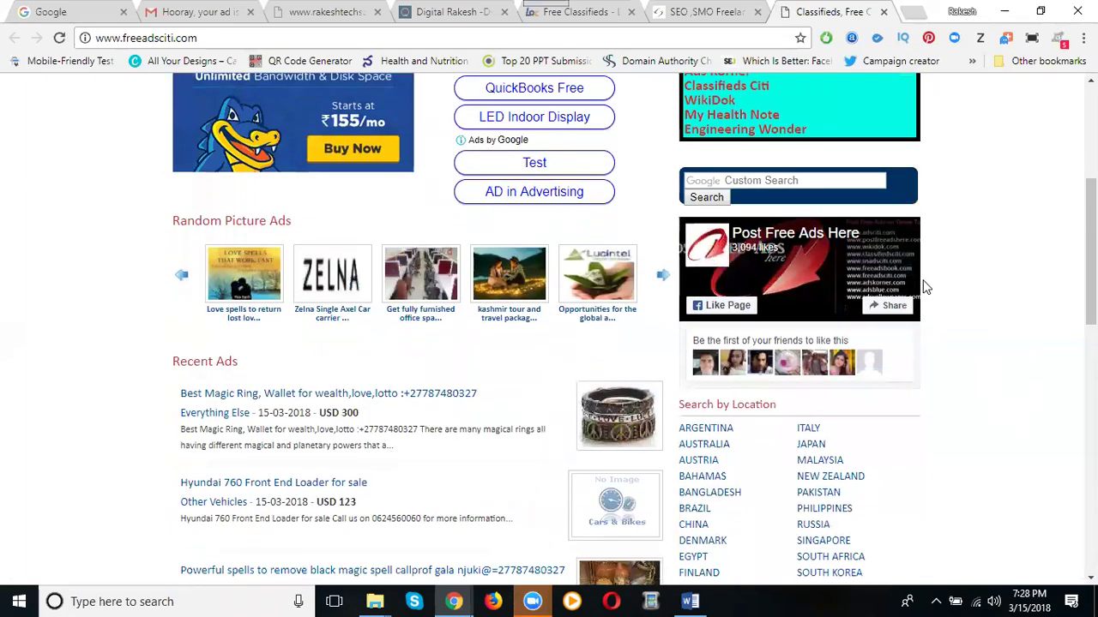
{"action": "scroll", "coordinate": [923, 270], "scroll_direction": "down", "scroll_amount": 3}
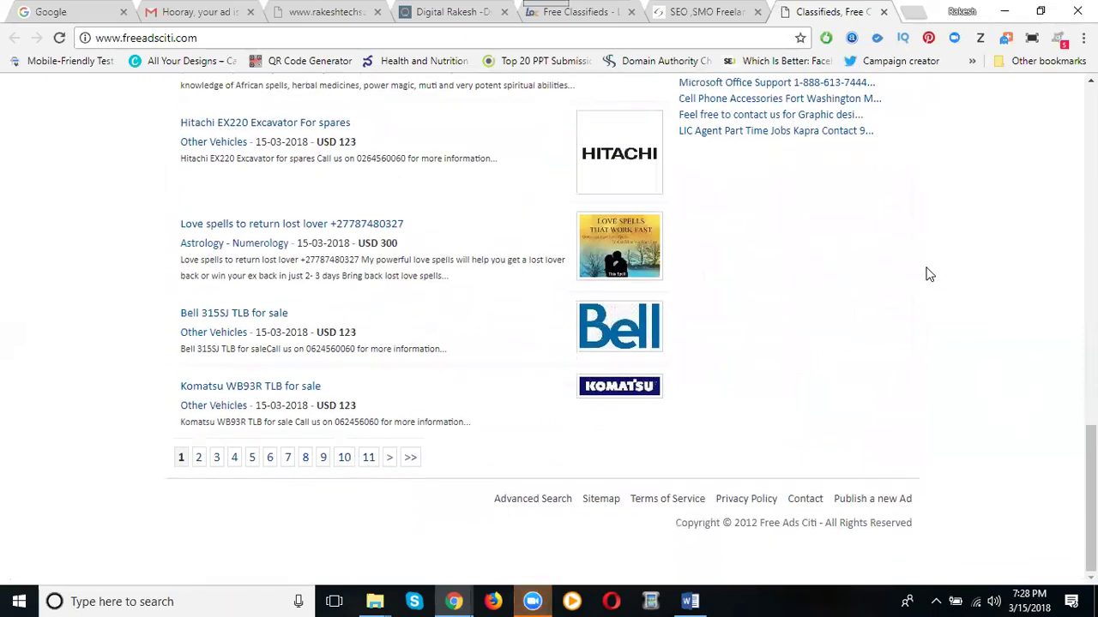
{"action": "scroll", "coordinate": [374, 273], "scroll_direction": "up", "scroll_amount": 5}
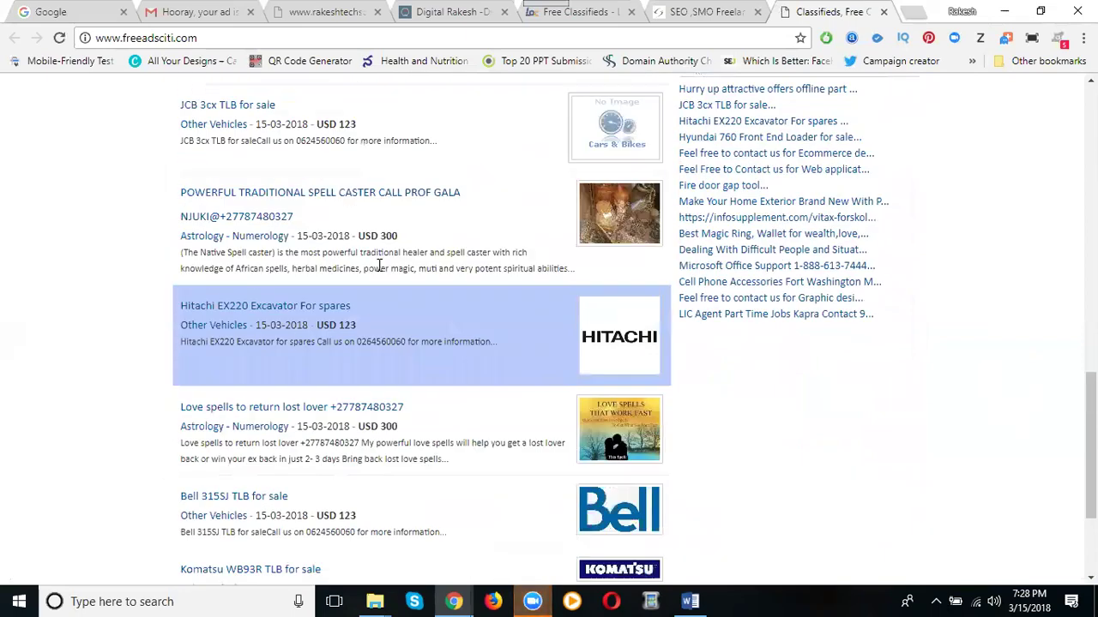
{"action": "scroll", "coordinate": [378, 266], "scroll_direction": "up", "scroll_amount": 5}
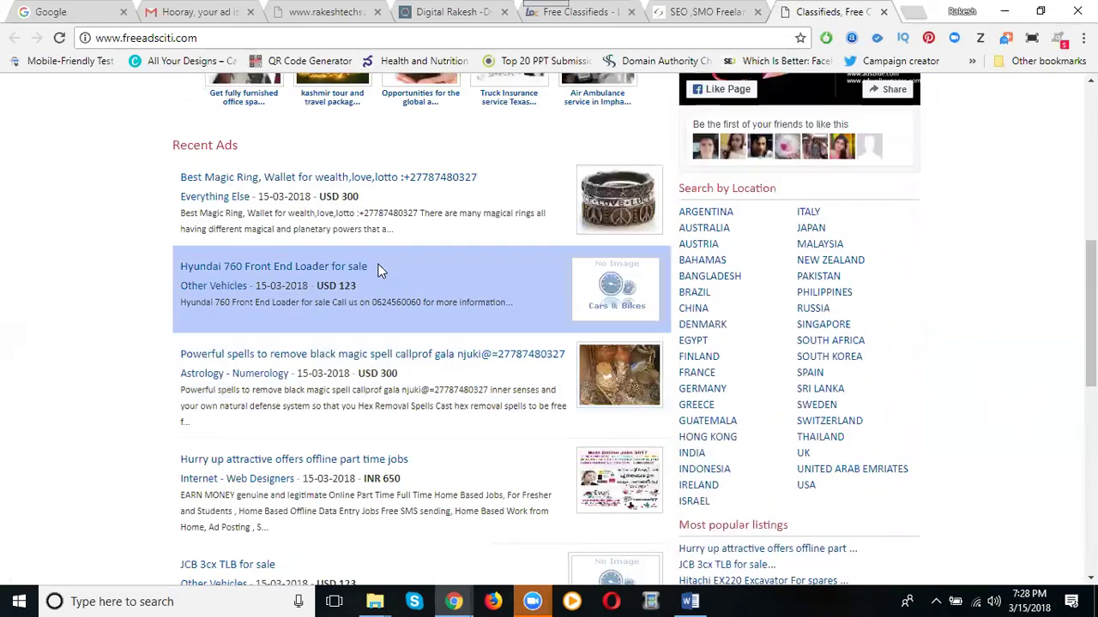
{"action": "scroll", "coordinate": [382, 271], "scroll_direction": "up", "scroll_amount": 5}
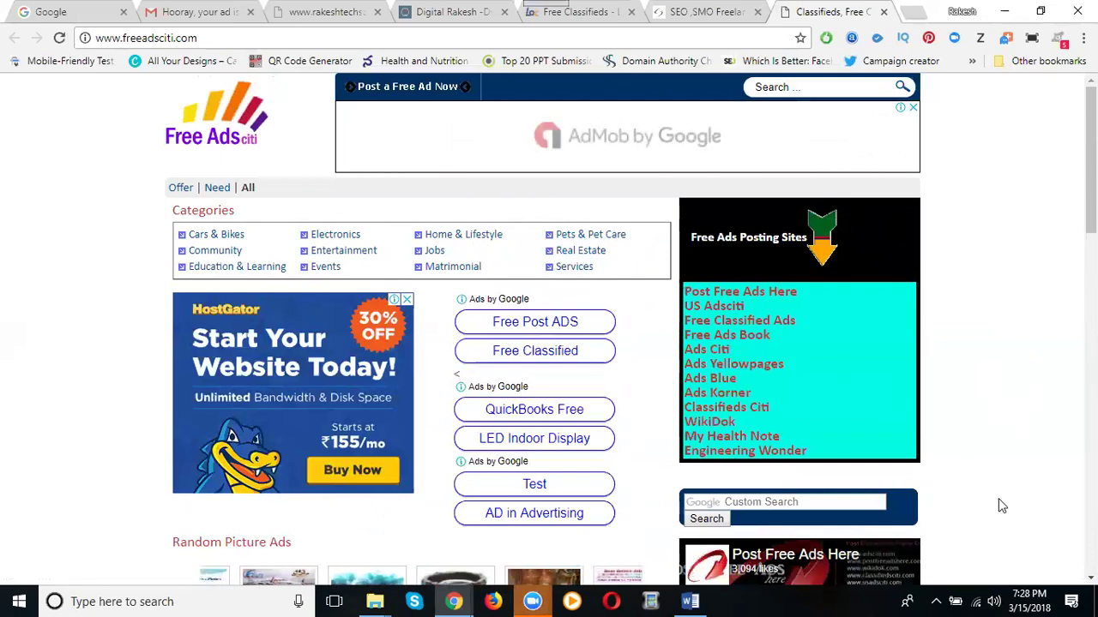
Open PostFreeAdsHere's Publish a new Ad form and set the category to Coaching Classes
{"action": "left_click", "coordinate": [753, 293]}
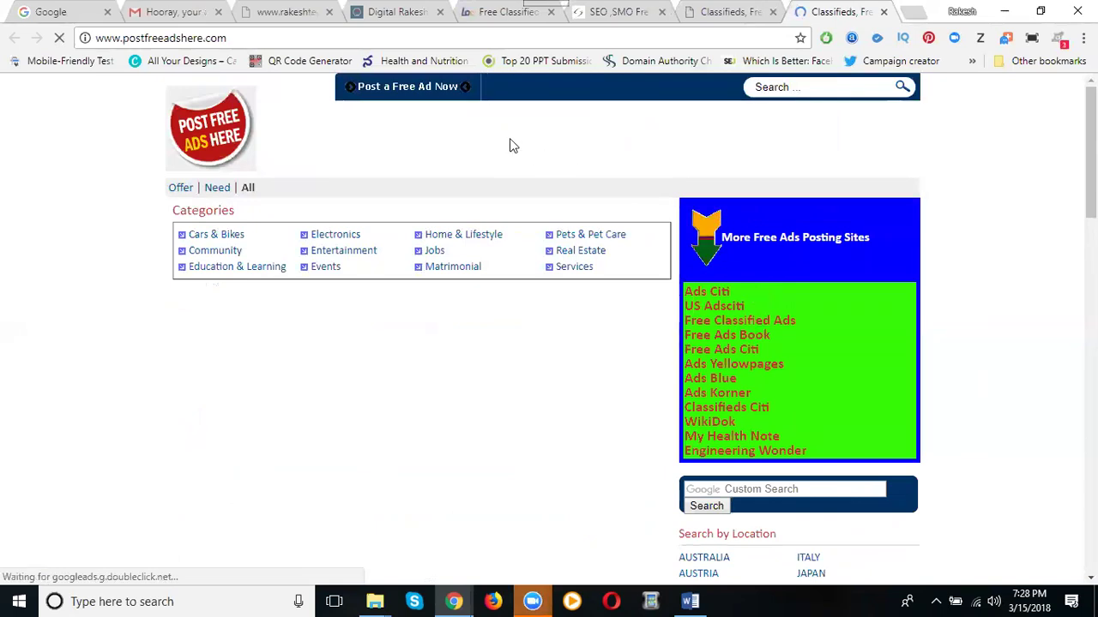
{"action": "left_click", "coordinate": [416, 94]}
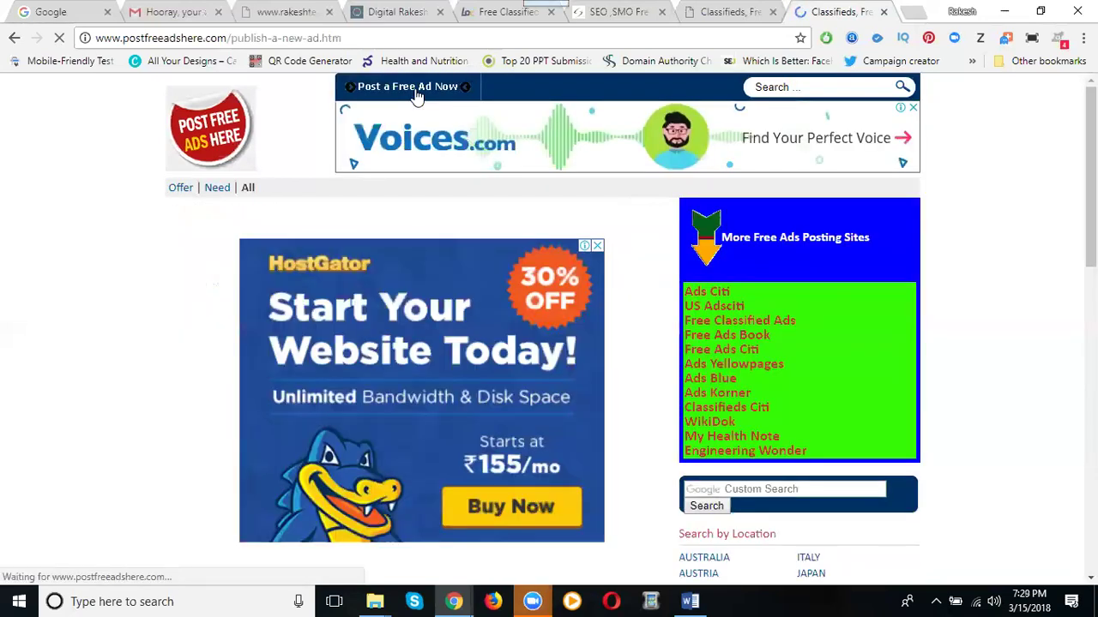
{"action": "scroll", "coordinate": [244, 220], "scroll_direction": "down", "scroll_amount": 5}
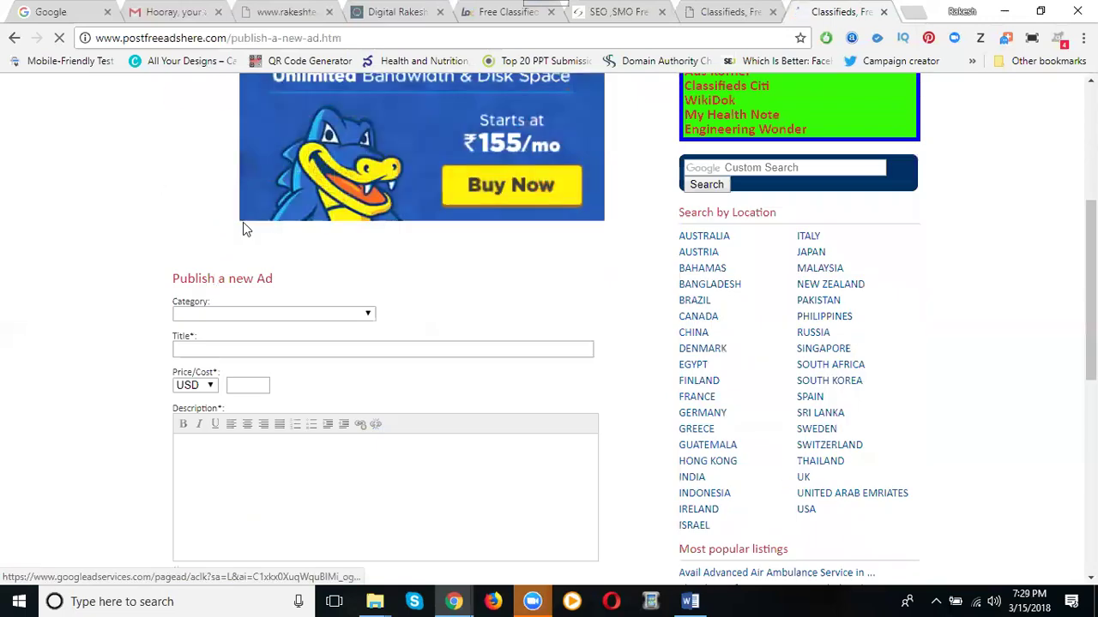
{"action": "left_click", "coordinate": [242, 234]}
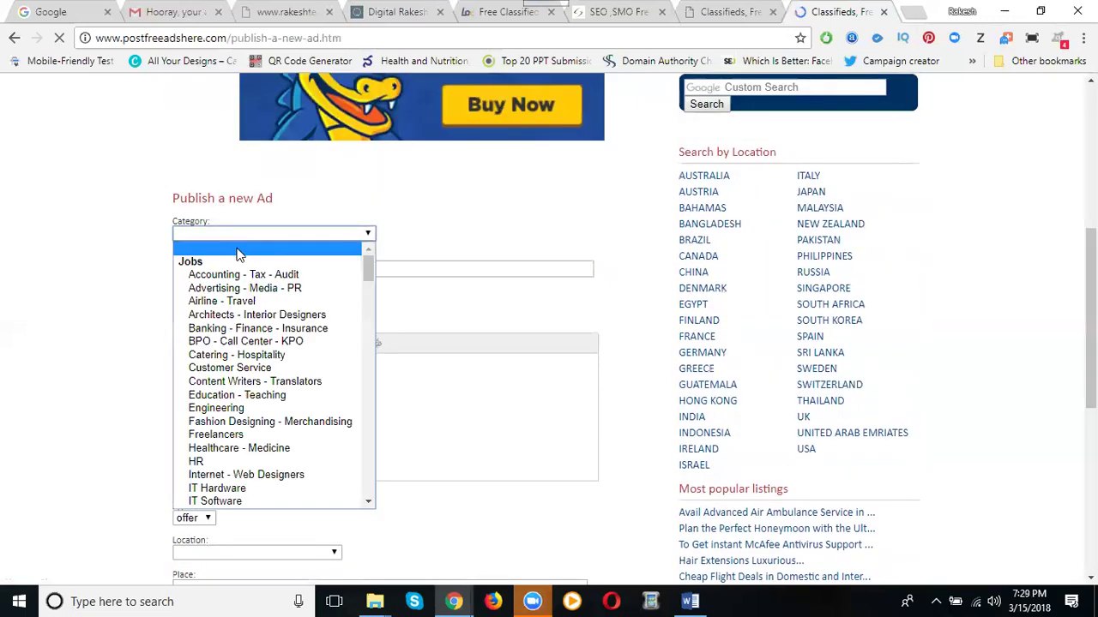
{"action": "scroll", "coordinate": [249, 326], "scroll_direction": "down", "scroll_amount": 4}
{"action": "scroll", "coordinate": [251, 326], "scroll_direction": "down", "scroll_amount": 4}
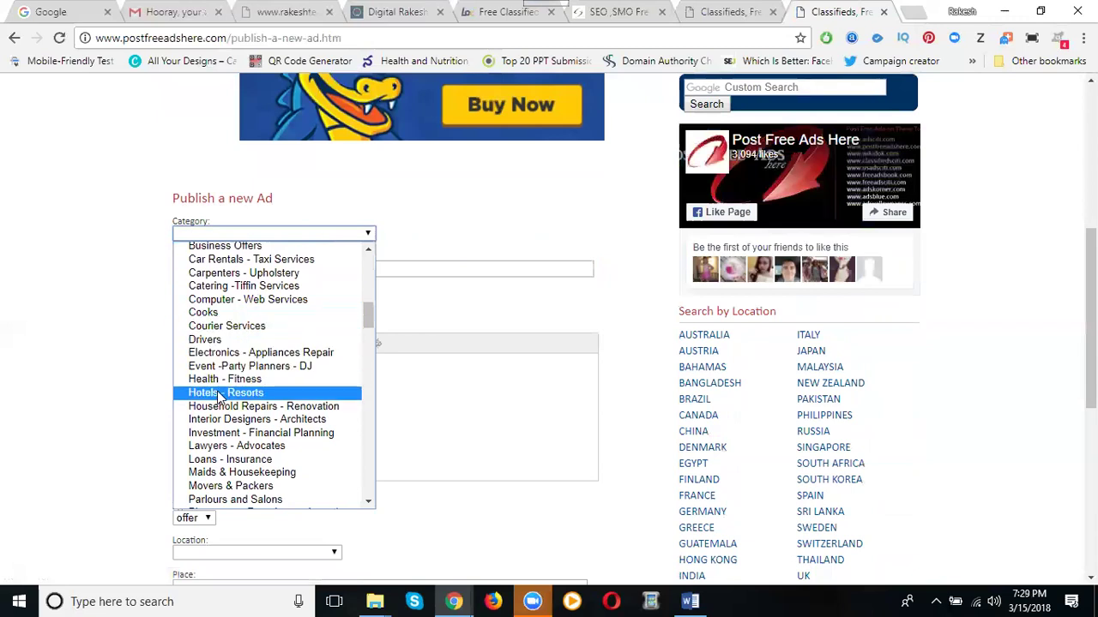
{"action": "scroll", "coordinate": [220, 397], "scroll_direction": "up", "scroll_amount": 4}
{"action": "scroll", "coordinate": [221, 394], "scroll_direction": "down", "scroll_amount": 8}
{"action": "scroll", "coordinate": [222, 395], "scroll_direction": "down", "scroll_amount": 8}
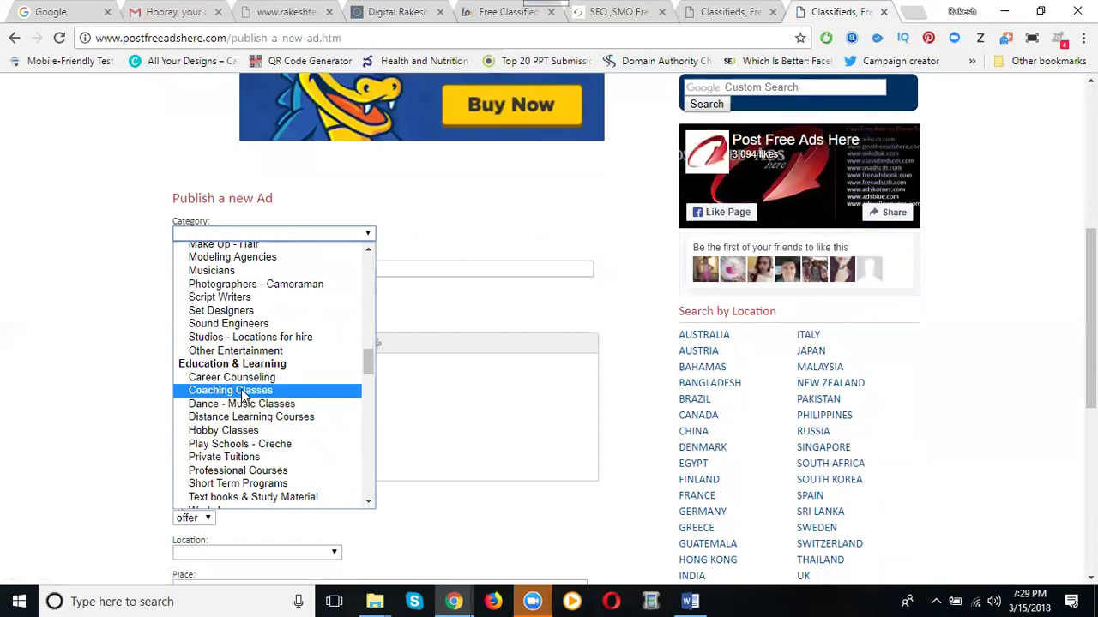
{"action": "left_click", "coordinate": [243, 393]}
Title the ad 'Digital Marketing Training Institute in Hyderabad' and paste the course description from Word
{"action": "left_click", "coordinate": [258, 270]}
{"action": "type", "text": "Digital"}
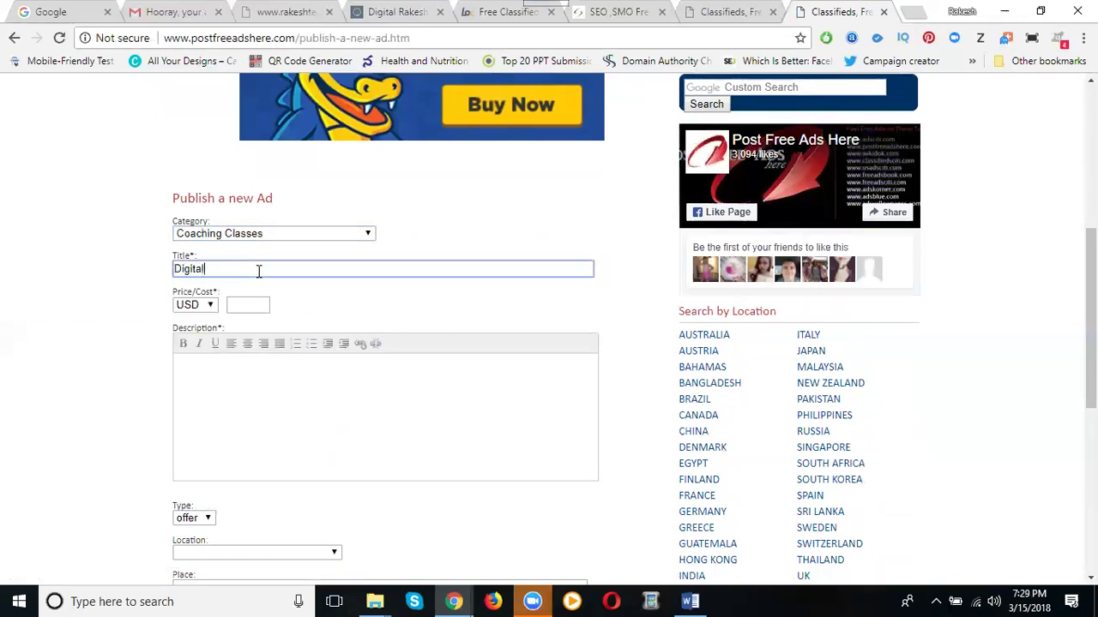
{"action": "type", "text": " Marke"}
{"action": "type", "text": "Institute in Hyderabad"}
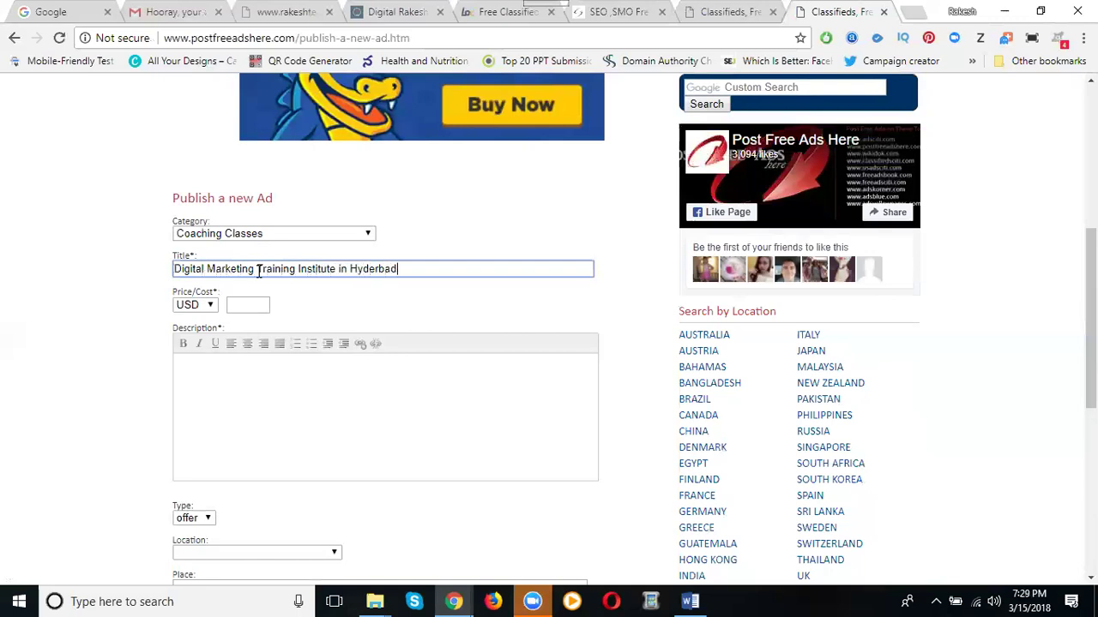
{"action": "left_click", "coordinate": [690, 601]}
{"action": "left_click", "coordinate": [690, 601]}
{"action": "left_click", "coordinate": [360, 425]}
{"action": "key", "text": "ctrl+v"}
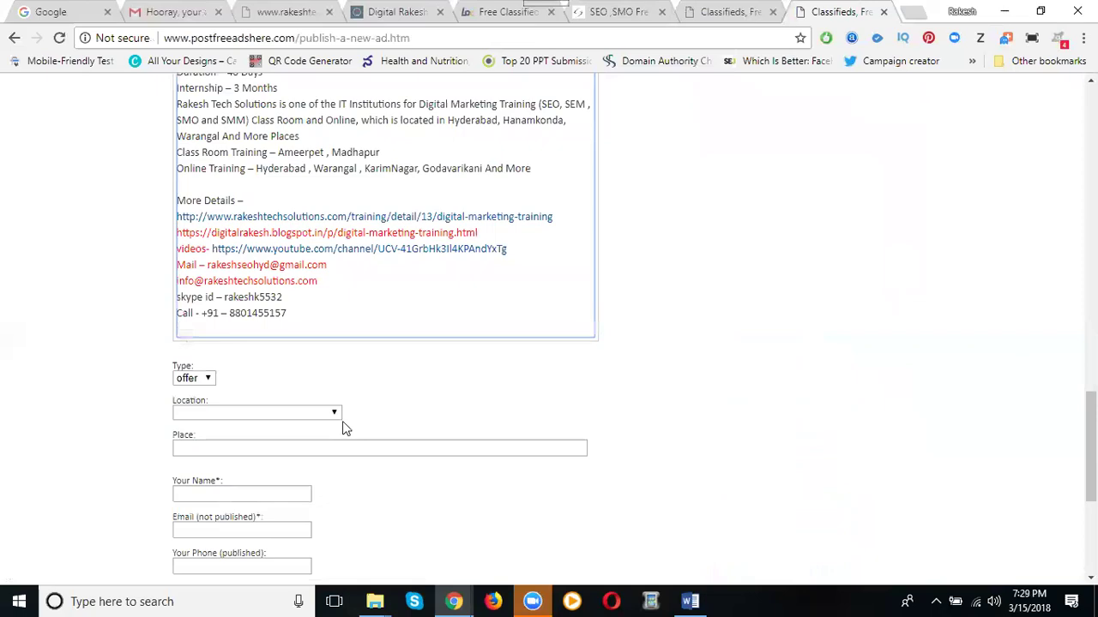
Set the ad location to INDIA and the place to Hyderabad
{"action": "scroll", "coordinate": [158, 351], "scroll_direction": "up", "scroll_amount": 14}
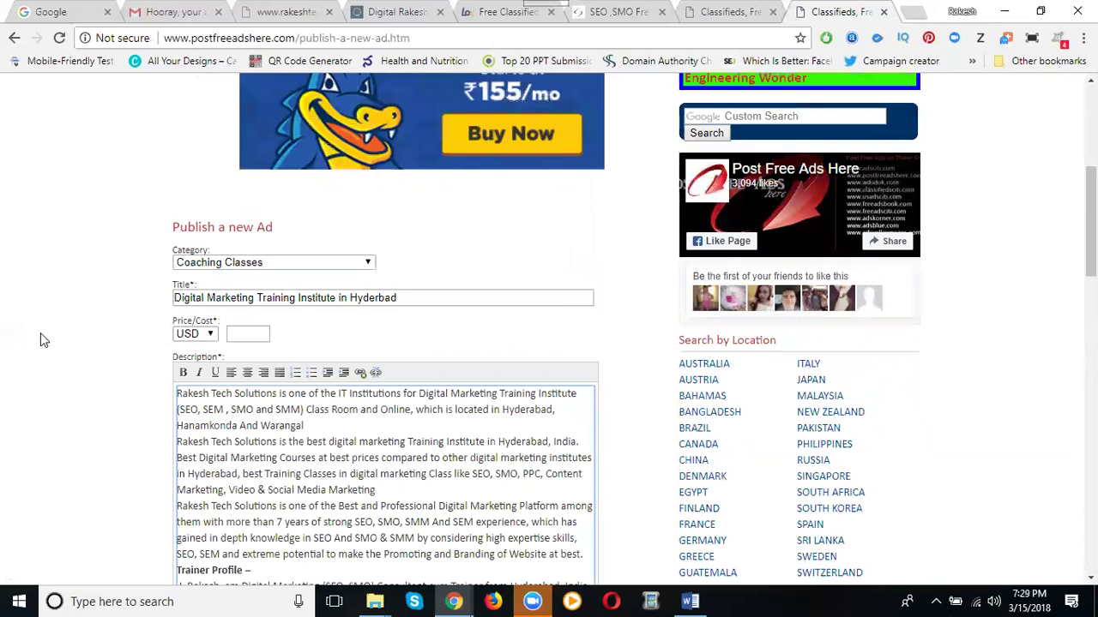
{"action": "scroll", "coordinate": [41, 330], "scroll_direction": "down", "scroll_amount": 12}
{"action": "scroll", "coordinate": [40, 330], "scroll_direction": "down", "scroll_amount": 8}
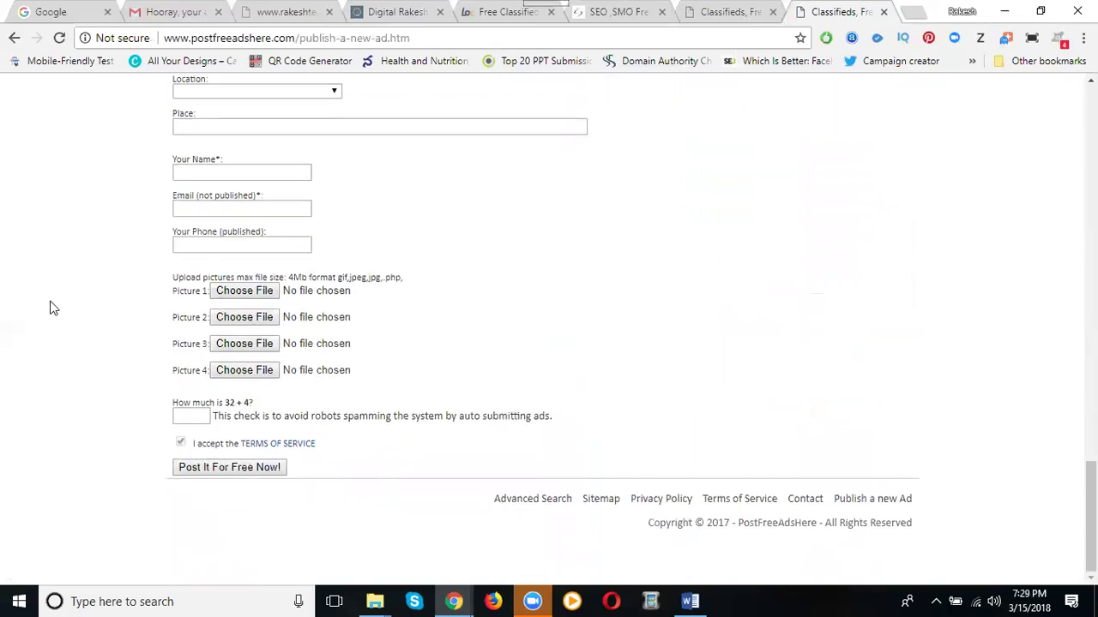
{"action": "scroll", "coordinate": [48, 306], "scroll_direction": "up", "scroll_amount": 2}
{"action": "left_click", "coordinate": [204, 253]}
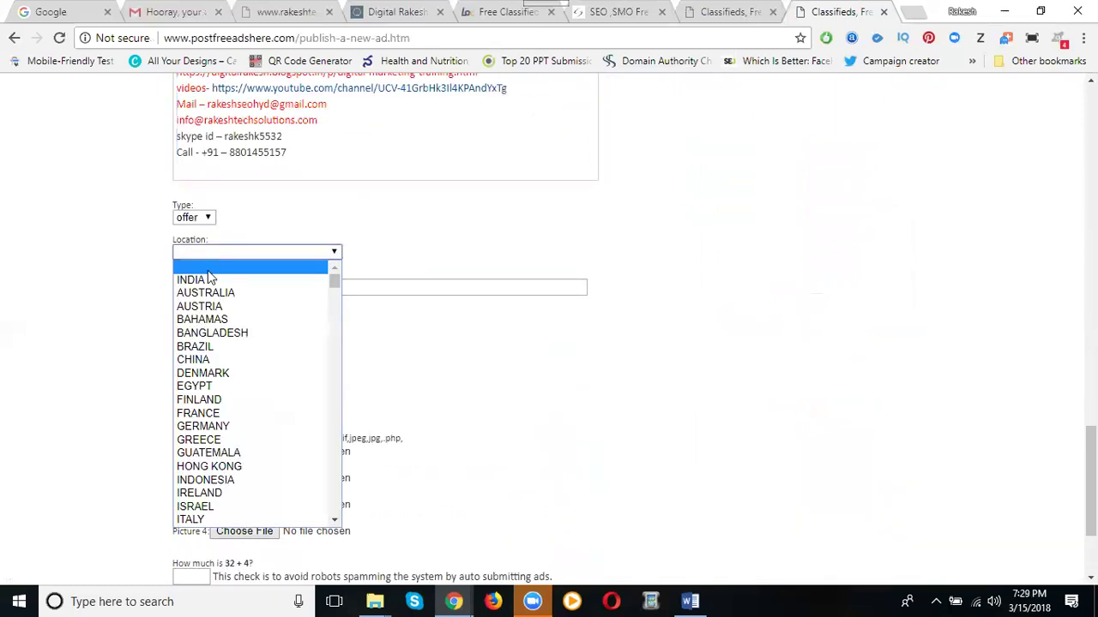
{"action": "left_click", "coordinate": [210, 278]}
{"action": "left_click", "coordinate": [209, 284]}
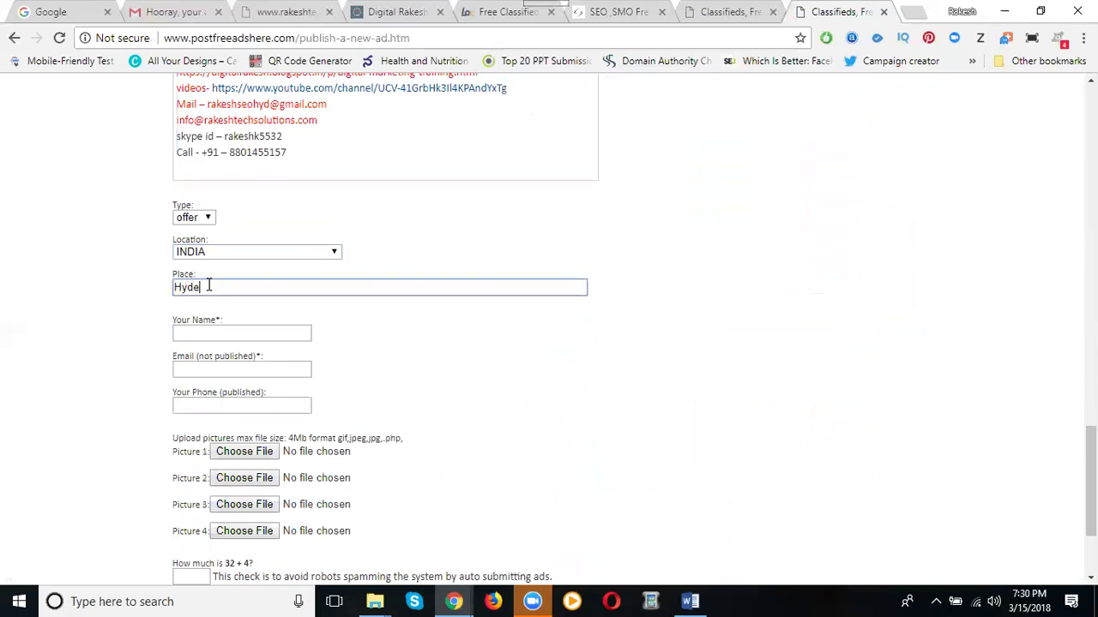
Fill in the poster's contact name, e-mail address and phone number
{"action": "left_click", "coordinate": [197, 334]}
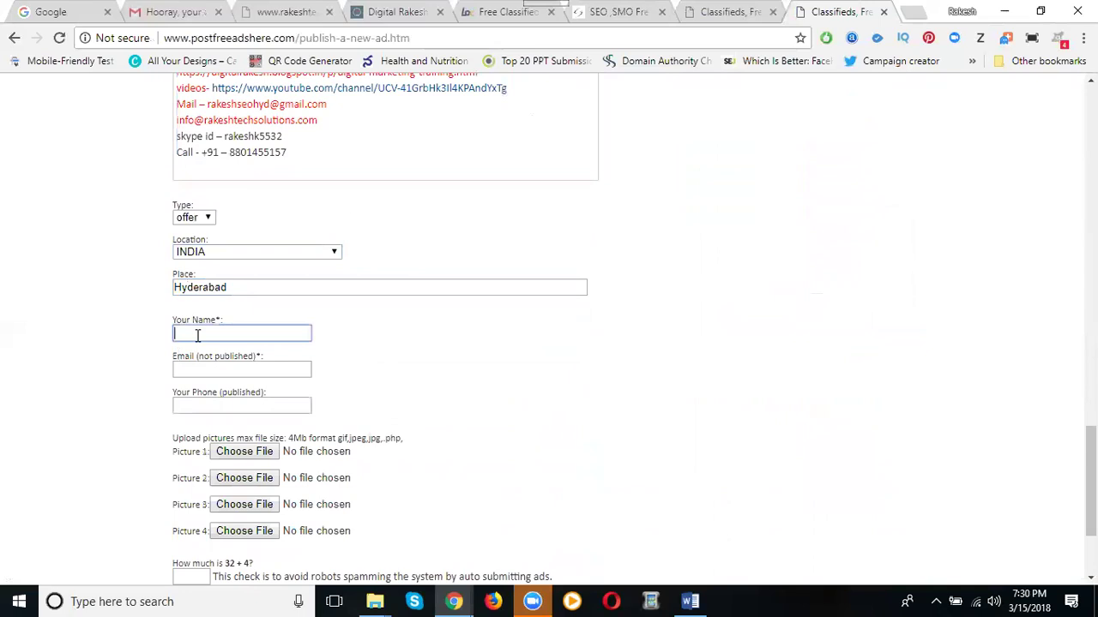
{"action": "left_click", "coordinate": [206, 369]}
{"action": "left_click", "coordinate": [202, 403]}
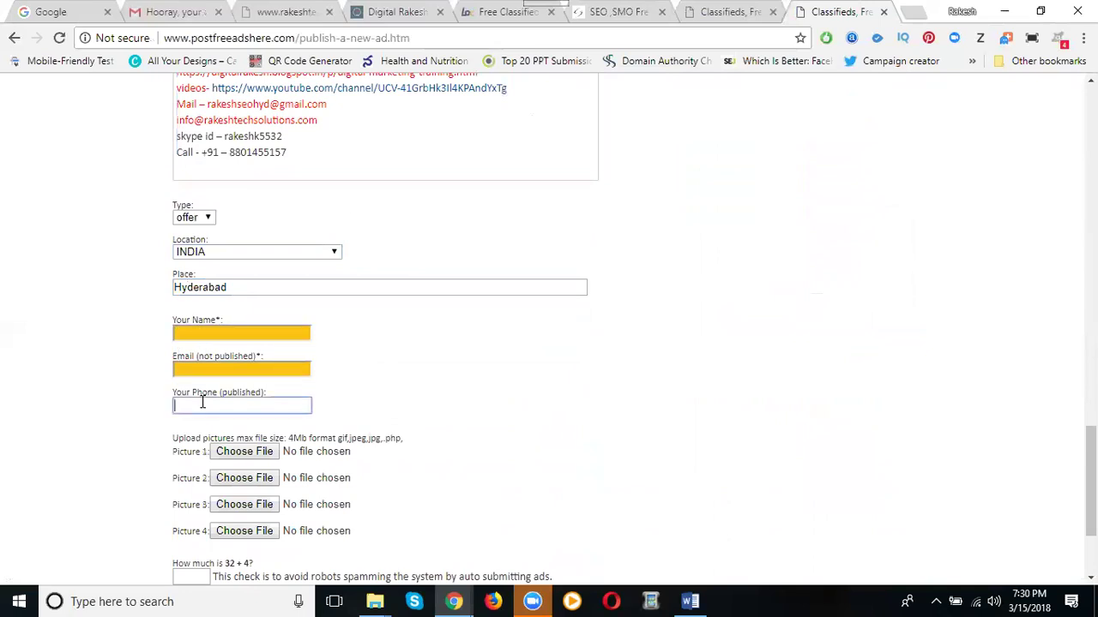
{"action": "left_click", "coordinate": [201, 369]}
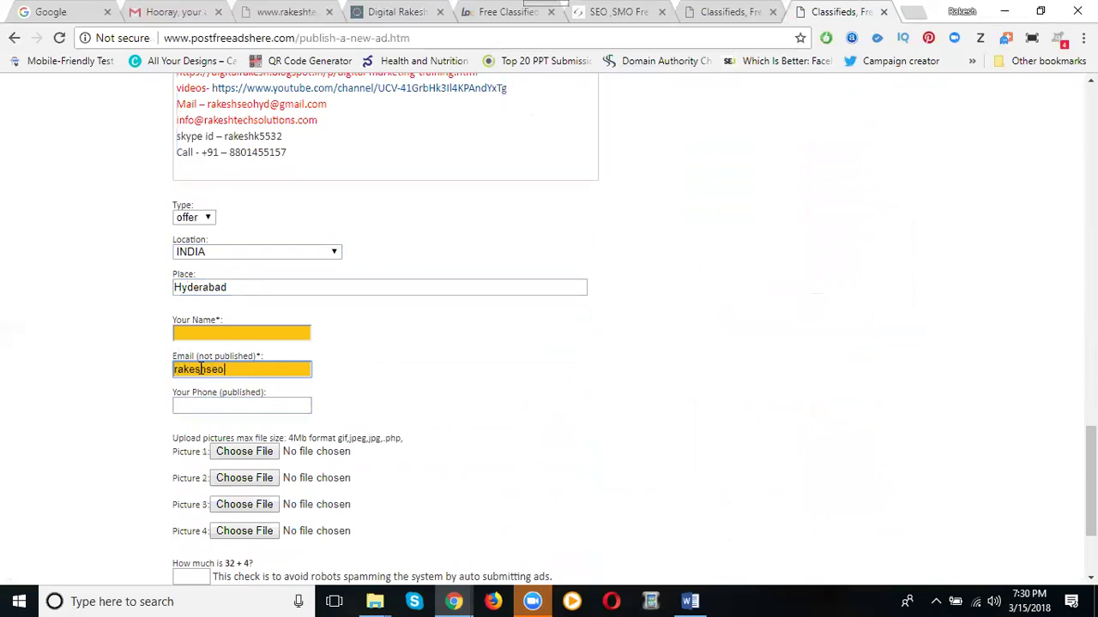
{"action": "left_click", "coordinate": [212, 335]}
{"action": "type", "text": "rakesh s"}
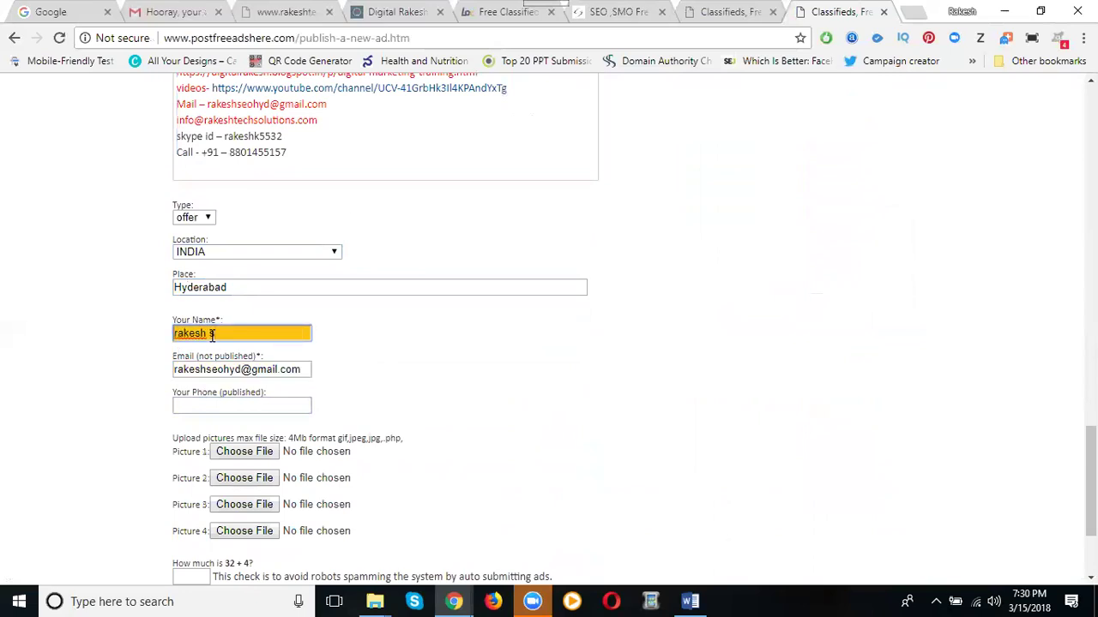
{"action": "key", "text": "BackSpace"}
{"action": "key", "text": "BackSpace"}
{"action": "key", "text": "BackSpace"}
{"action": "key", "text": "BackSpace"}
{"action": "key", "text": "BackSpace"}
{"action": "type", "text": "digital rakesh"}
{"action": "left_click", "coordinate": [209, 403]}
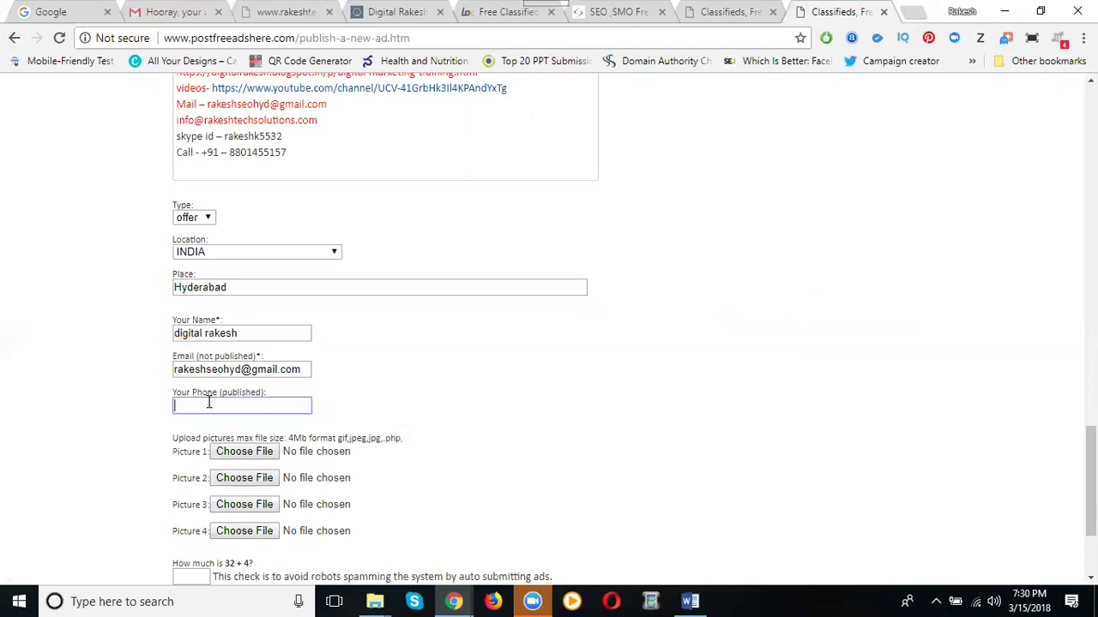
Attach the Digital Marketing Trainings image as Picture 1
{"action": "left_click", "coordinate": [221, 452]}
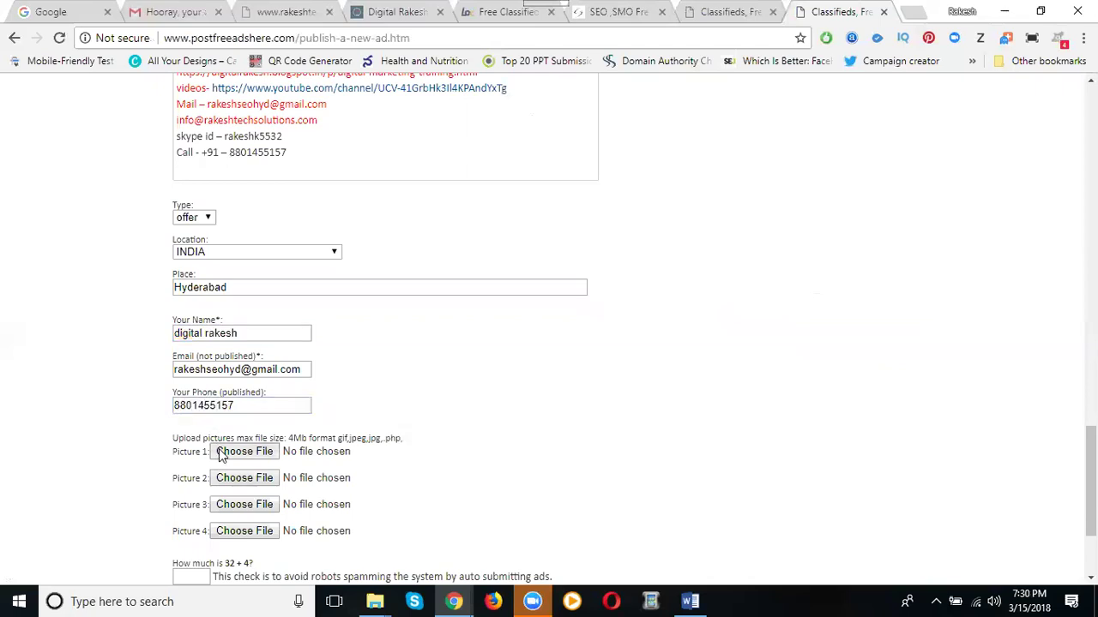
{"action": "scroll", "coordinate": [255, 233], "scroll_direction": "down", "scroll_amount": 5}
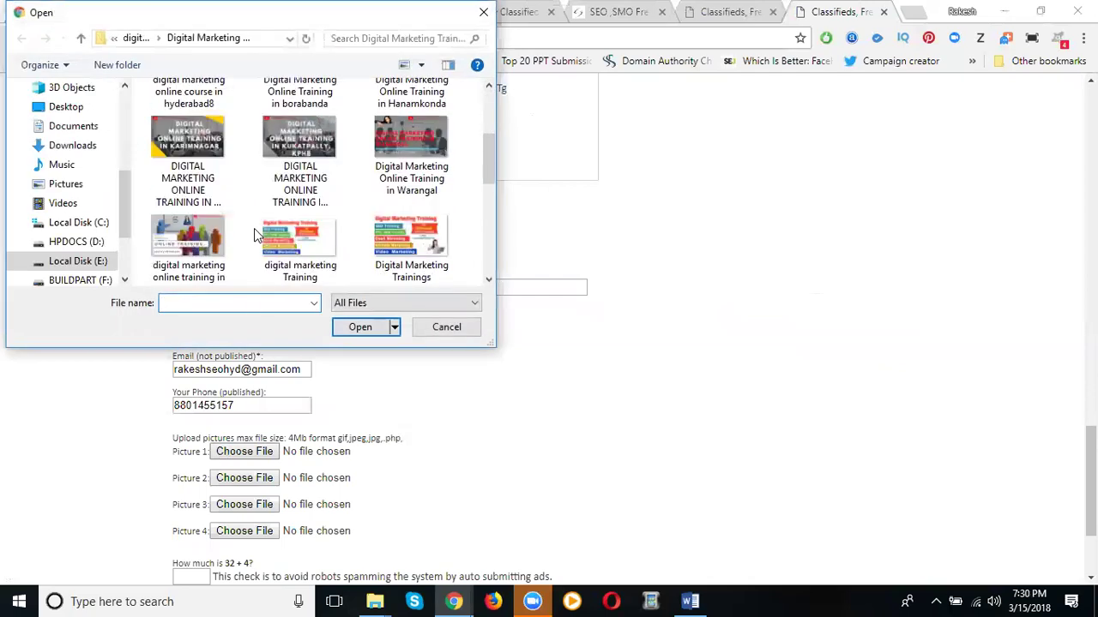
{"action": "double_click", "coordinate": [374, 242]}
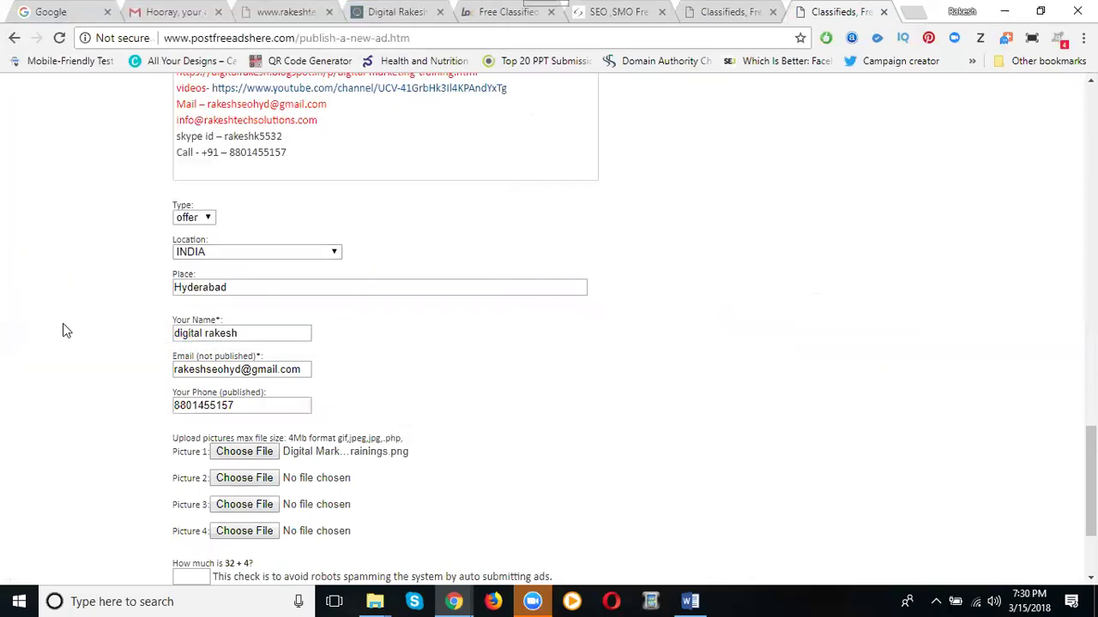
{"action": "scroll", "coordinate": [69, 327], "scroll_direction": "down", "scroll_amount": 3}
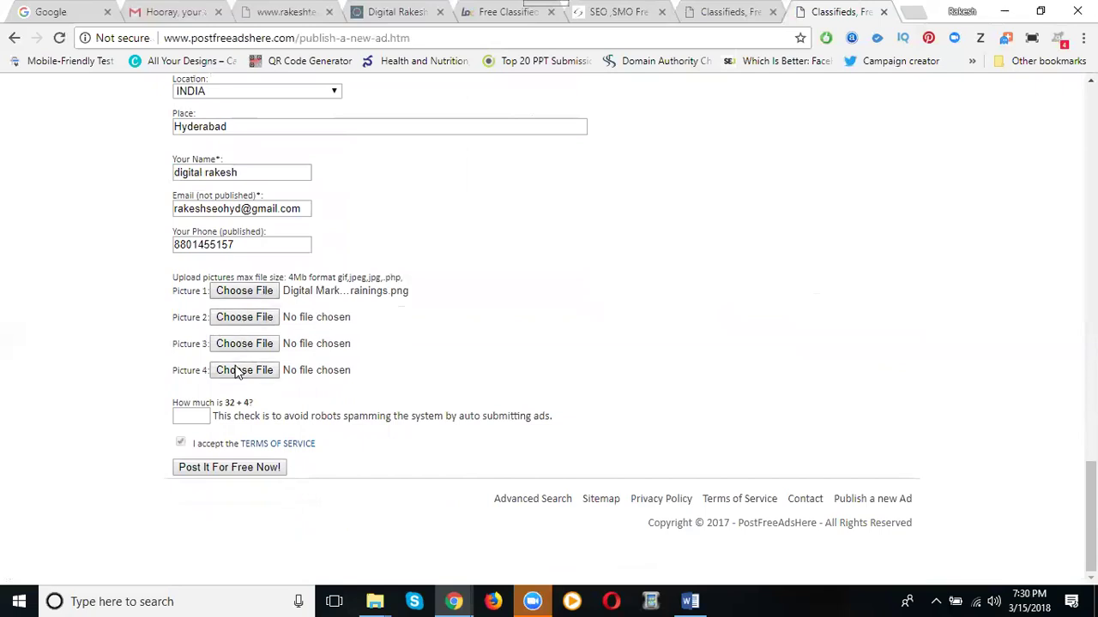
Answer the 32 + 4 spam check with 36, keep Coaching Classes, and submit the ad
{"action": "left_click", "coordinate": [188, 413]}
{"action": "scroll", "coordinate": [611, 289], "scroll_direction": "up", "scroll_amount": 7}
{"action": "scroll", "coordinate": [611, 288], "scroll_direction": "up", "scroll_amount": 8}
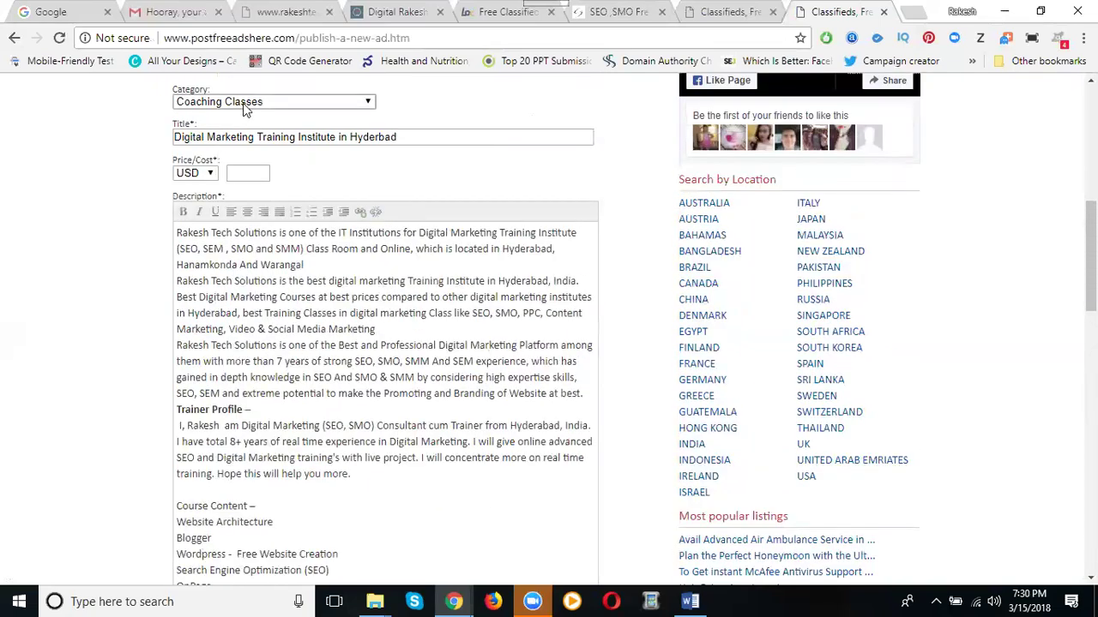
{"action": "left_click", "coordinate": [239, 105]}
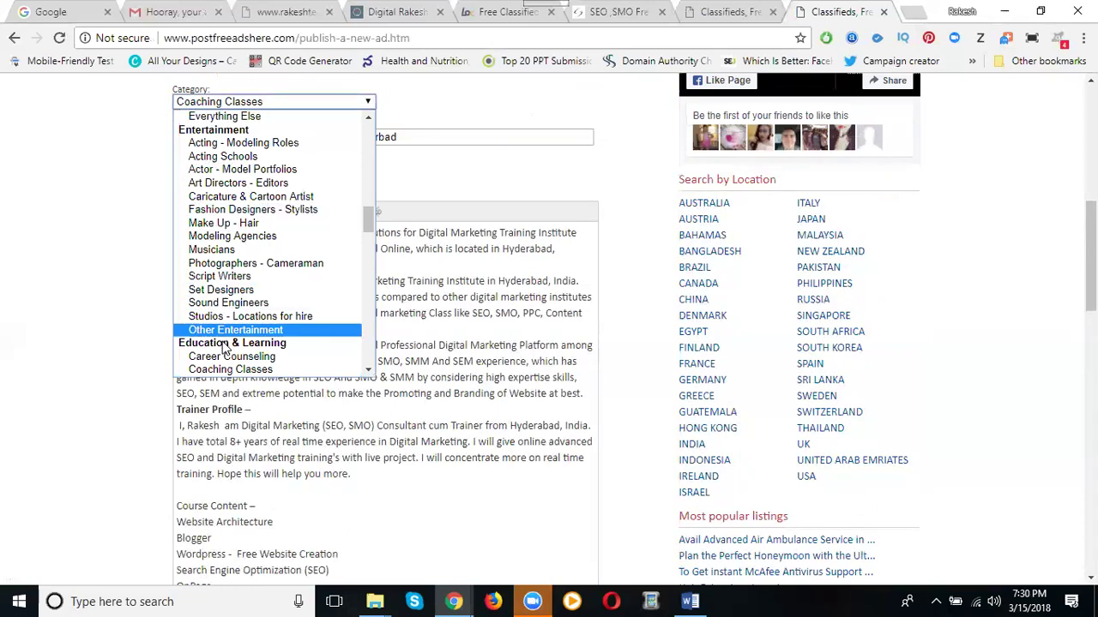
{"action": "left_click", "coordinate": [225, 367]}
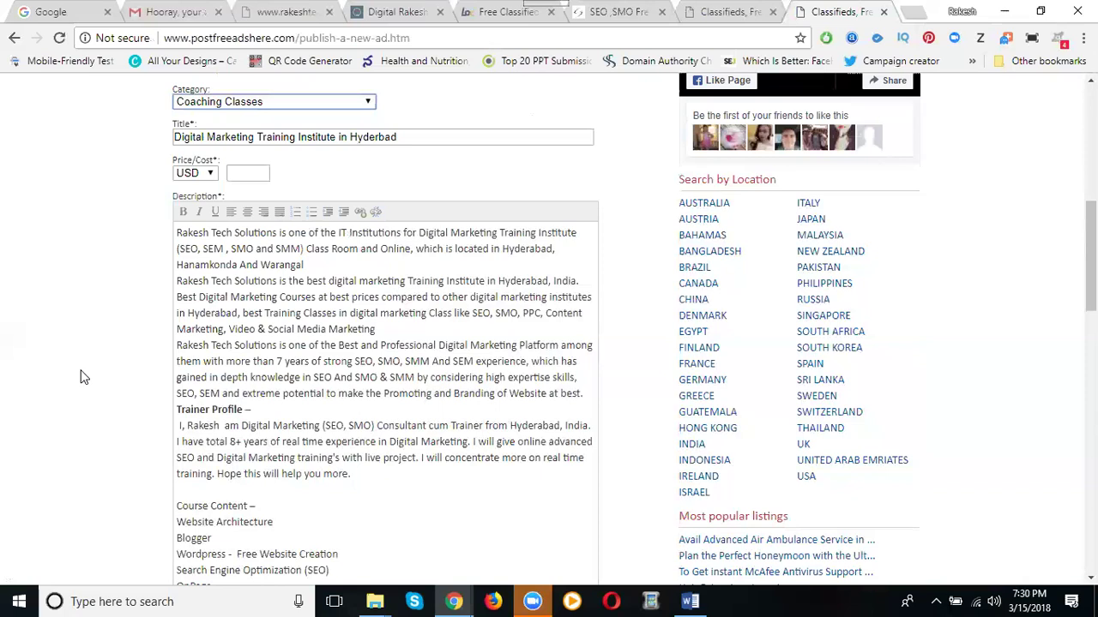
{"action": "scroll", "coordinate": [84, 377], "scroll_direction": "down", "scroll_amount": 8}
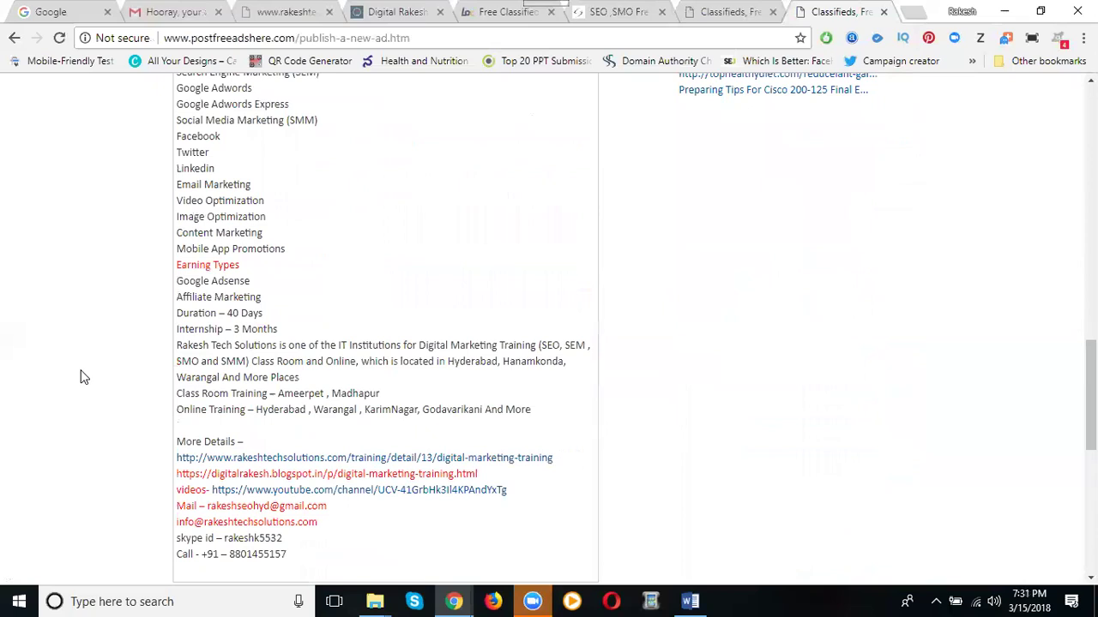
{"action": "scroll", "coordinate": [83, 377], "scroll_direction": "down", "scroll_amount": 7}
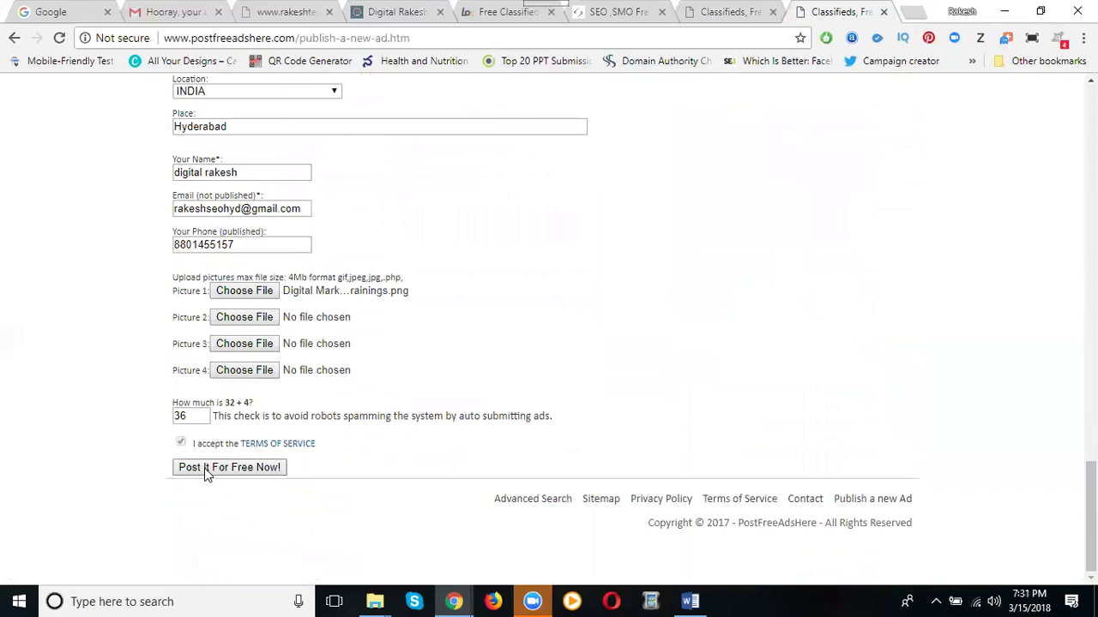
{"action": "left_click", "coordinate": [205, 469]}
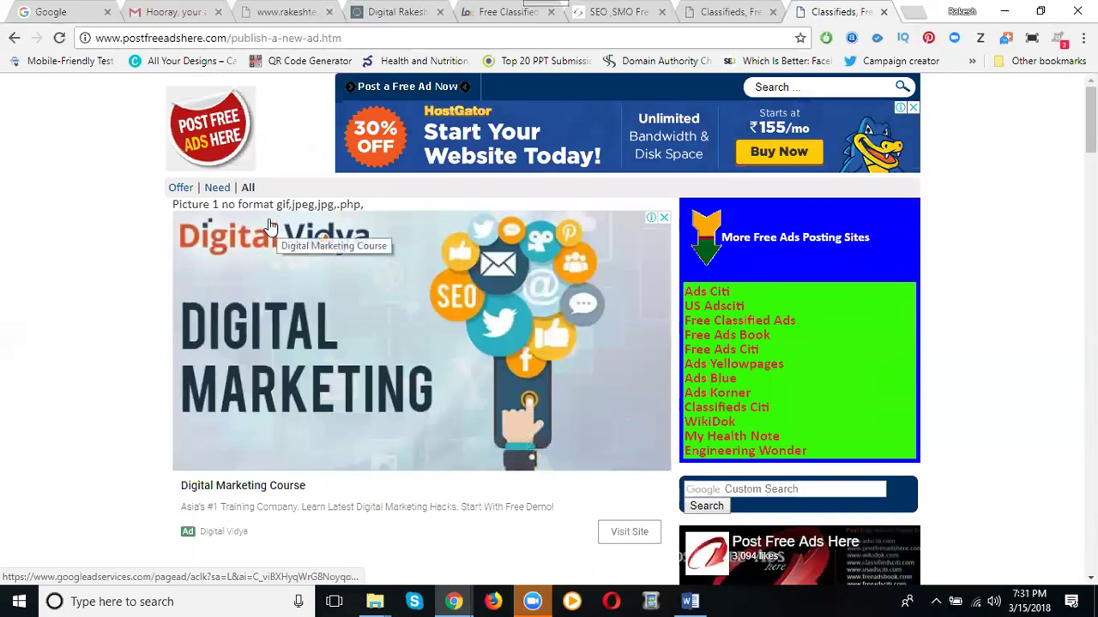
Answer the 63 + 1 anti-robot question with 64 and resubmit the free ad
{"action": "scroll", "coordinate": [76, 345], "scroll_direction": "down", "scroll_amount": 3}
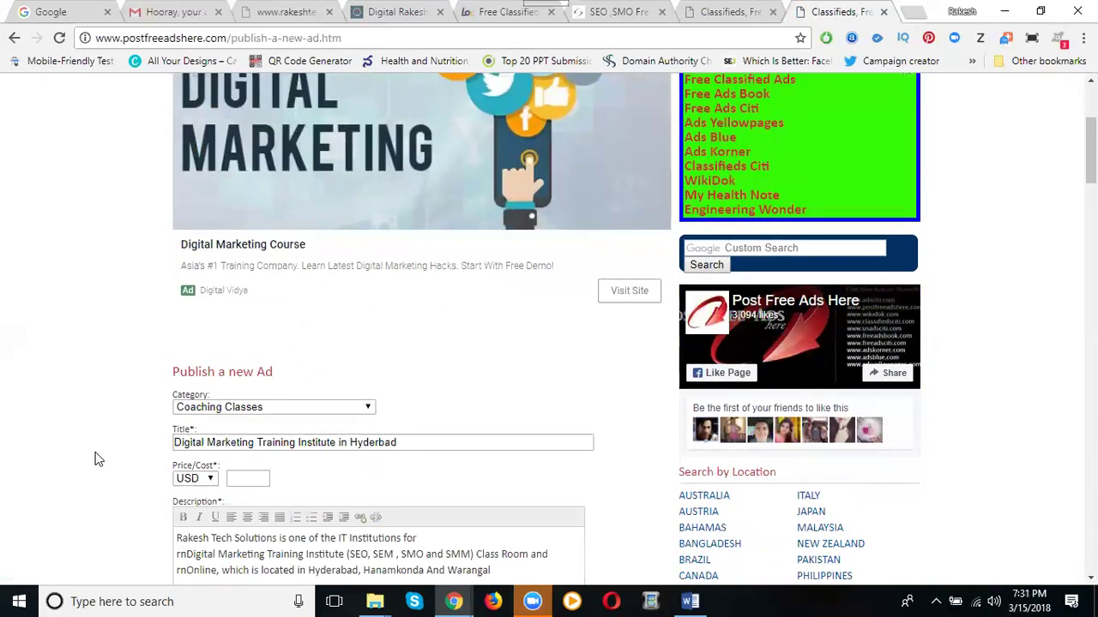
{"action": "scroll", "coordinate": [90, 450], "scroll_direction": "down", "scroll_amount": 3}
{"action": "scroll", "coordinate": [87, 440], "scroll_direction": "down", "scroll_amount": 15}
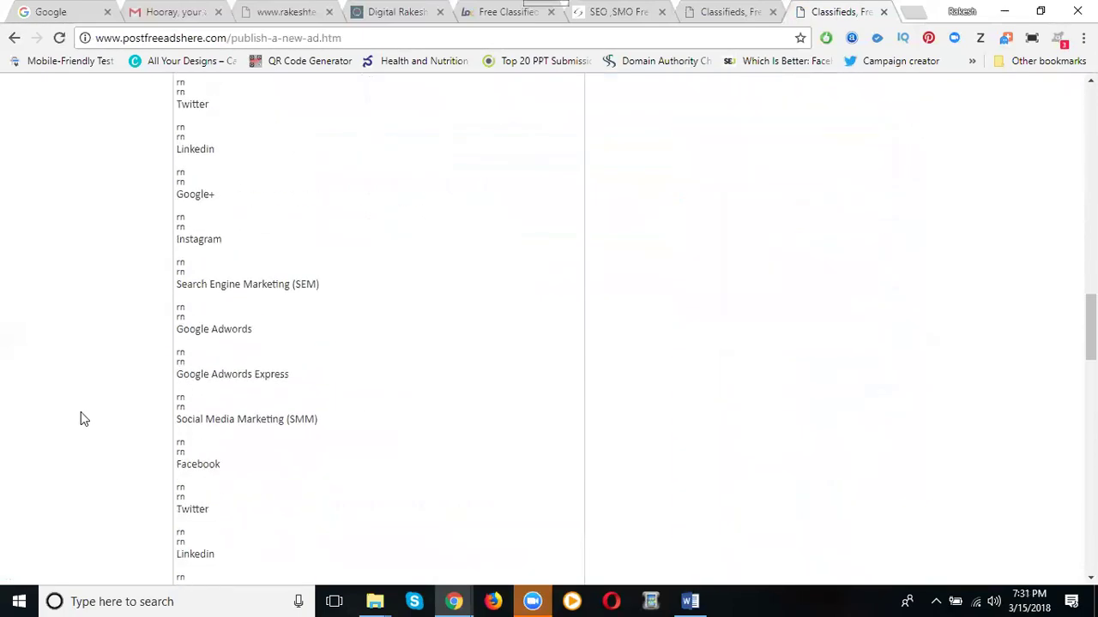
{"action": "scroll", "coordinate": [83, 417], "scroll_direction": "down", "scroll_amount": 10}
{"action": "scroll", "coordinate": [83, 415], "scroll_direction": "up", "scroll_amount": 15}
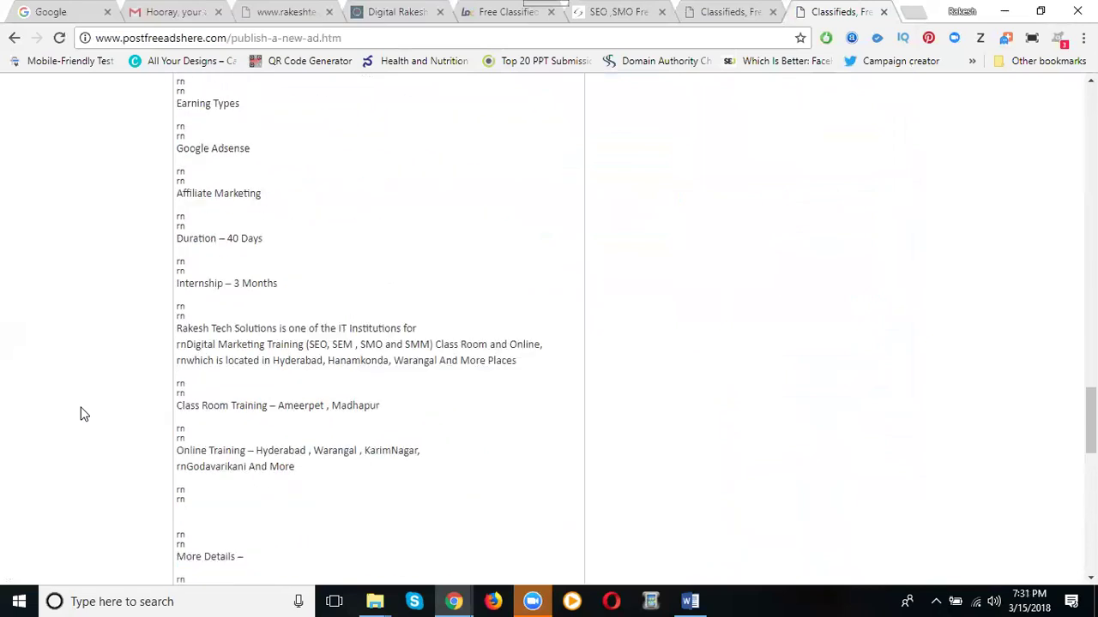
{"action": "scroll", "coordinate": [83, 414], "scroll_direction": "up", "scroll_amount": 15}
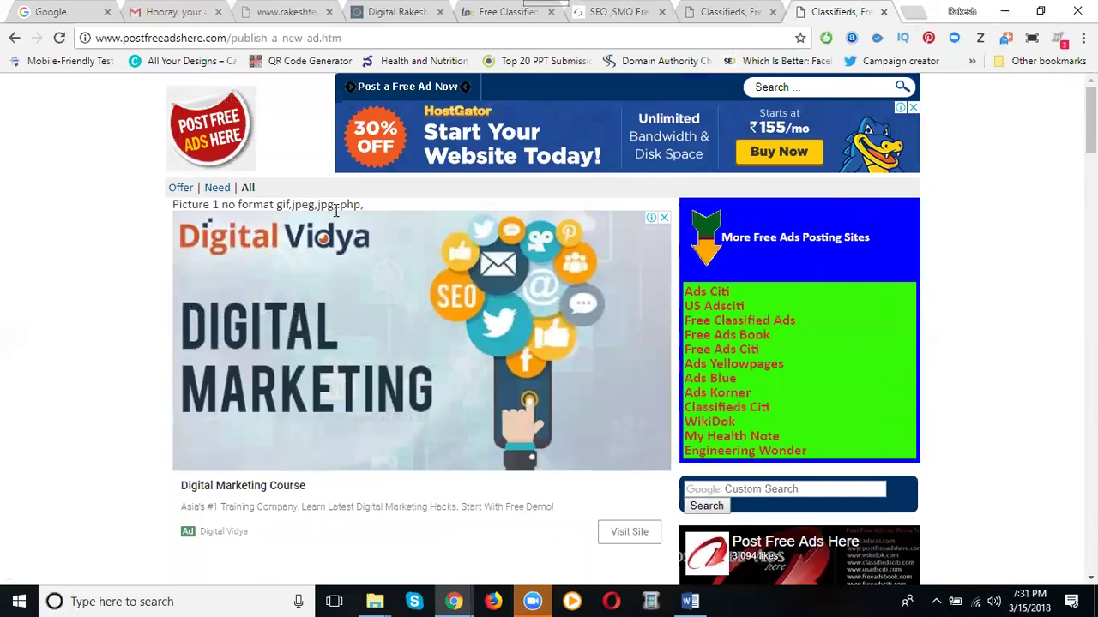
{"action": "scroll", "coordinate": [59, 363], "scroll_direction": "down", "scroll_amount": 15}
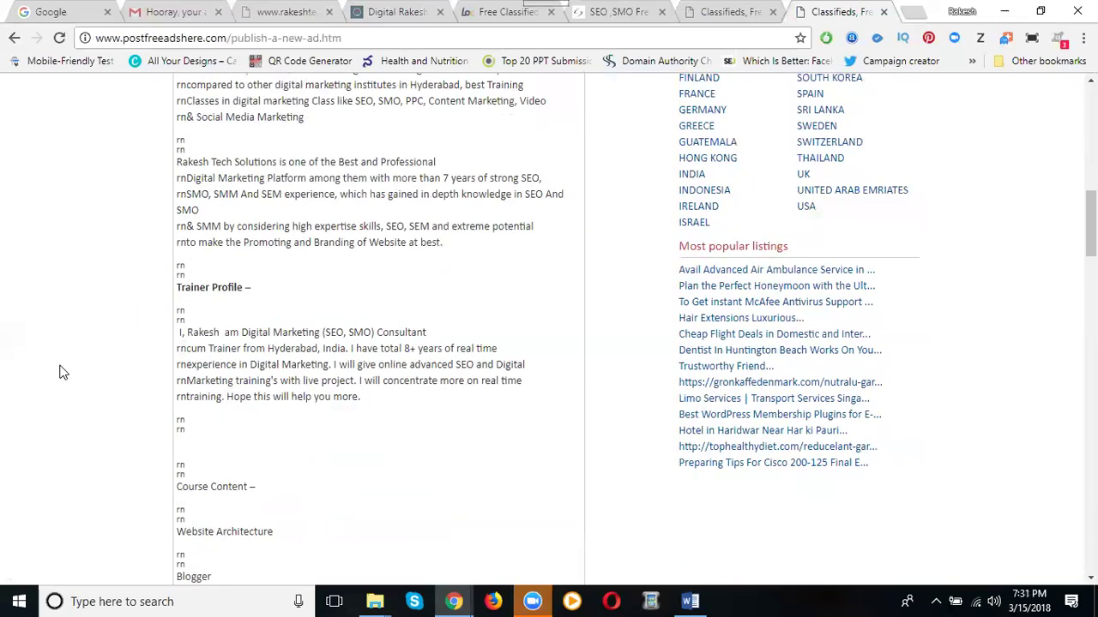
{"action": "scroll", "coordinate": [59, 381], "scroll_direction": "down", "scroll_amount": 20}
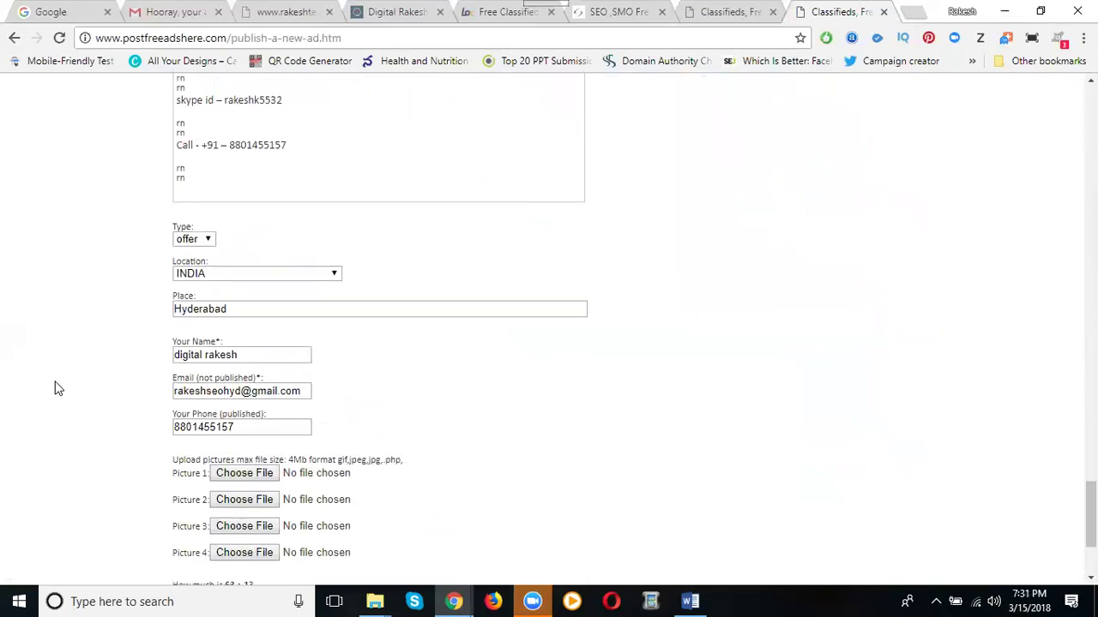
{"action": "left_click", "coordinate": [189, 414]}
{"action": "type", "text": "64"}
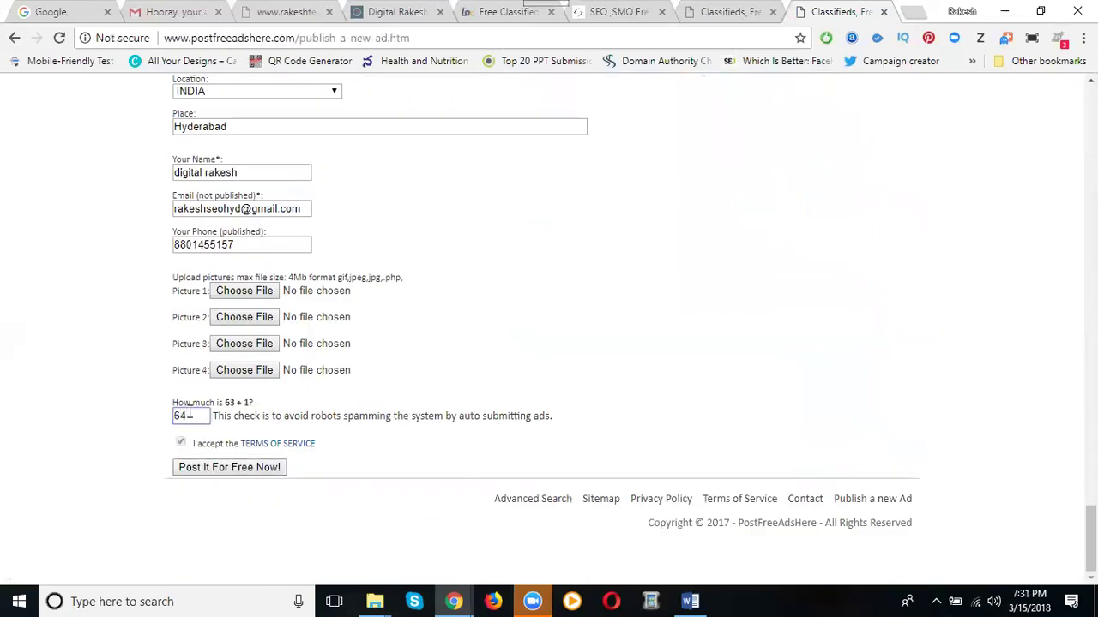
{"action": "left_click", "coordinate": [215, 468]}
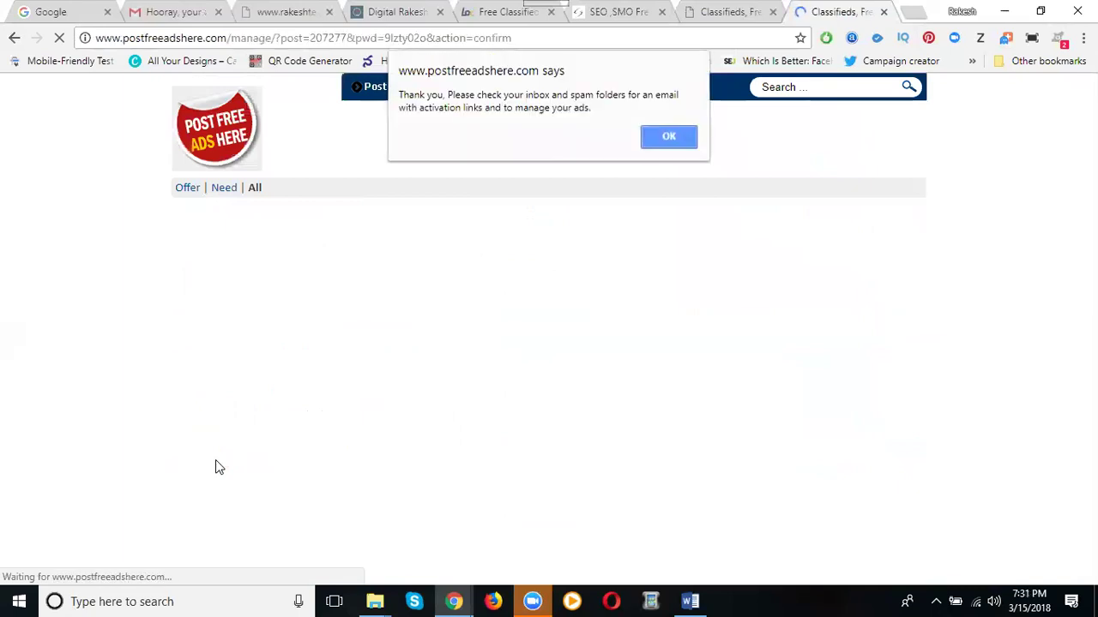
Dismiss the 'check your inbox' activation notice to show the published Hyderbad training institute ad
{"action": "left_click", "coordinate": [674, 137]}
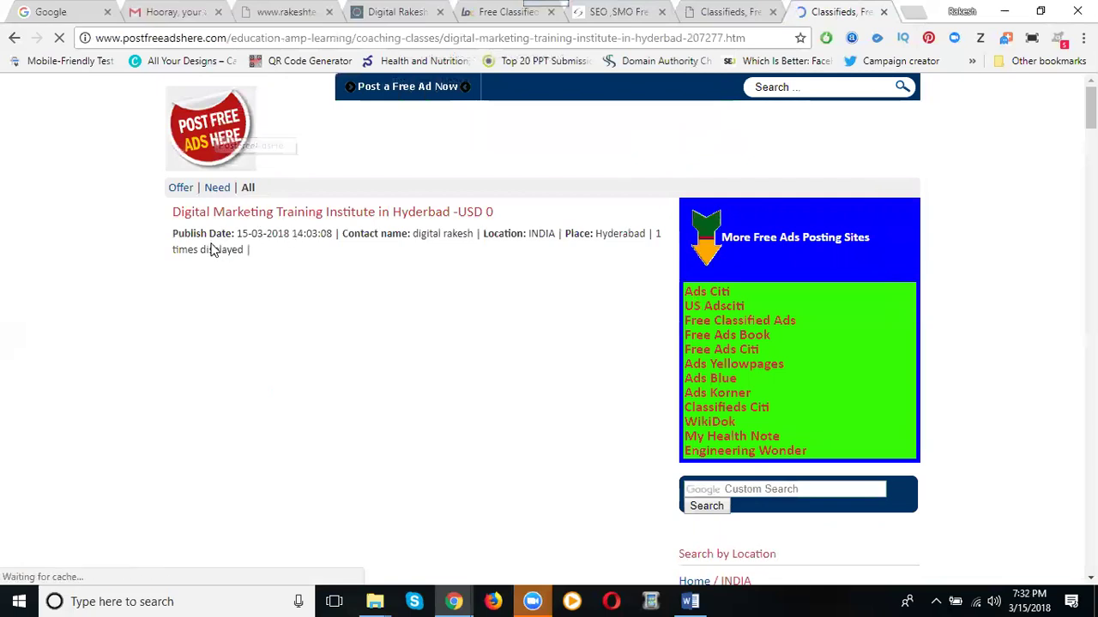
Find the new ad under Education & Learning > Coaching Classes, then bring up the Gmail confirmation
{"action": "left_click", "coordinate": [232, 131]}
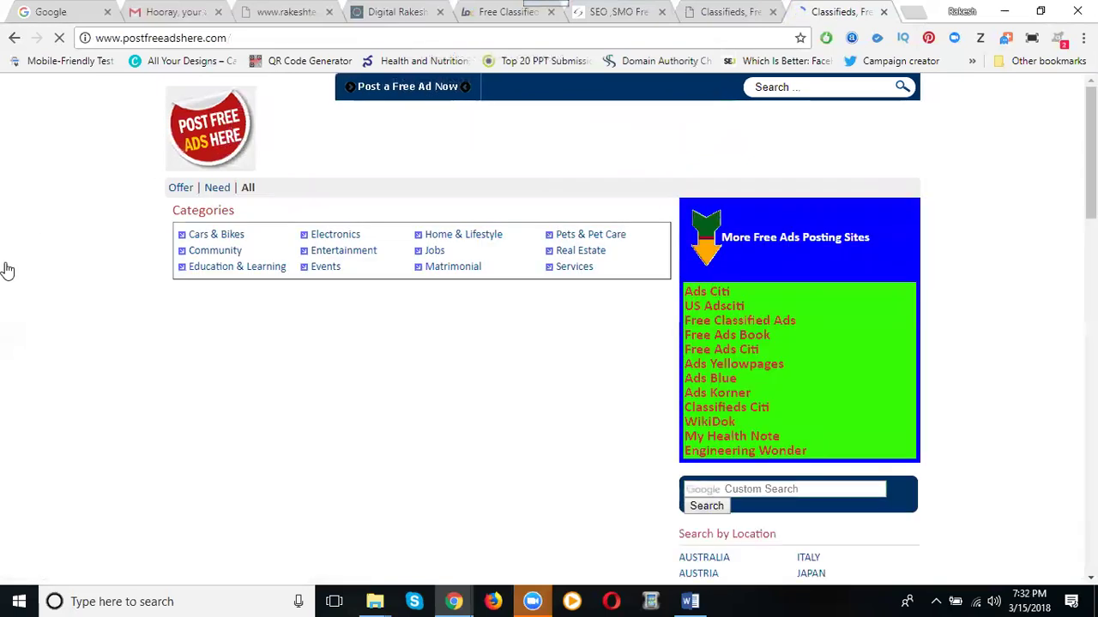
{"action": "left_click", "coordinate": [234, 270]}
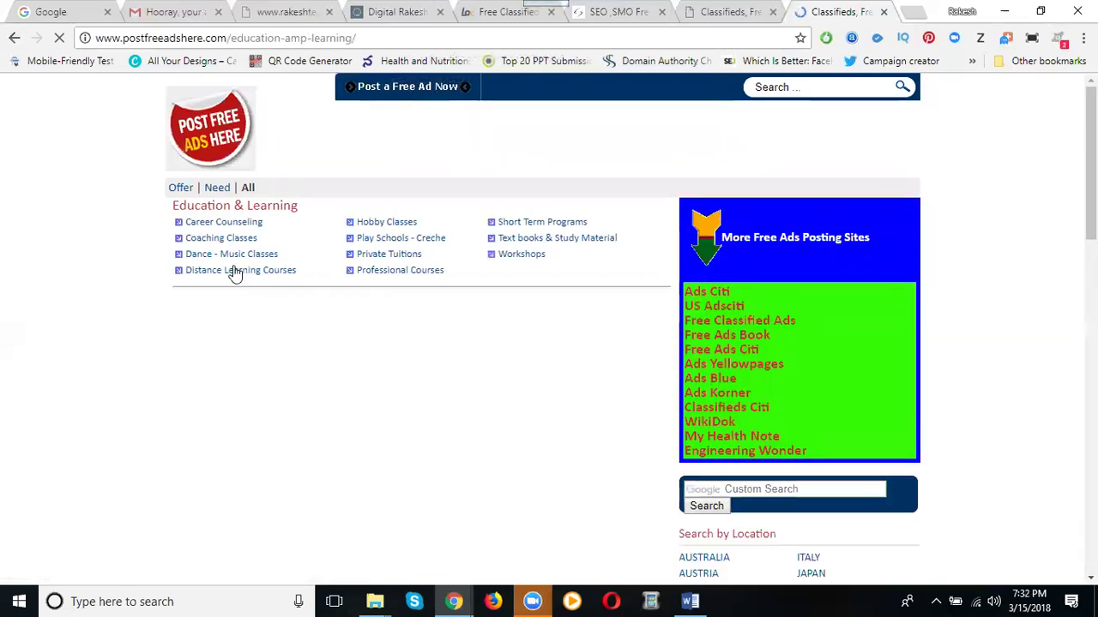
{"action": "left_click", "coordinate": [221, 241]}
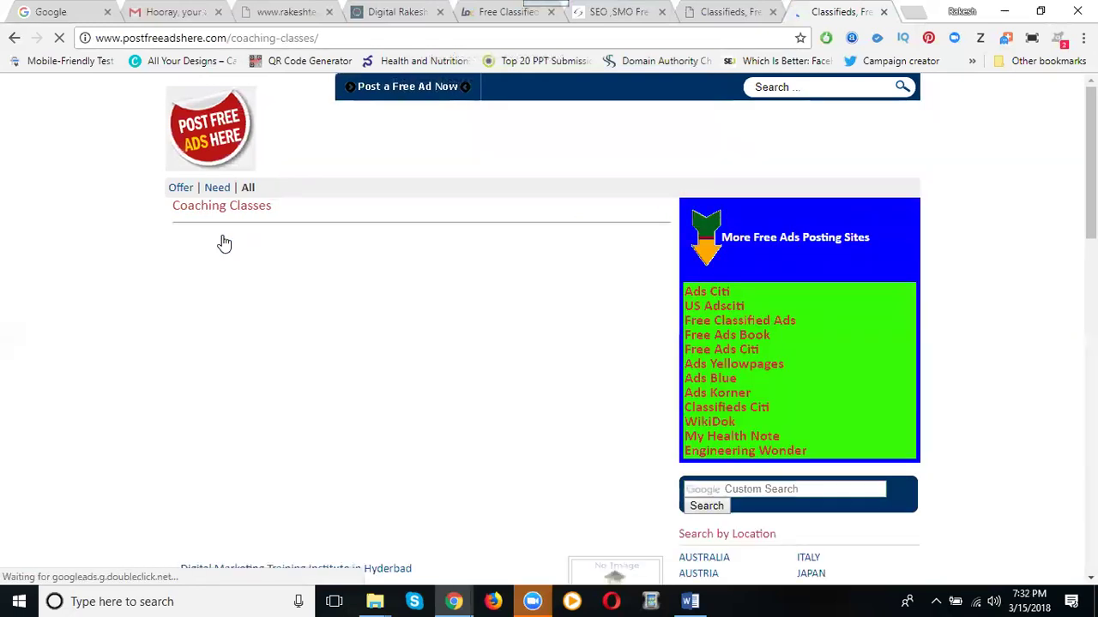
{"action": "scroll", "coordinate": [151, 341], "scroll_direction": "down", "scroll_amount": 1}
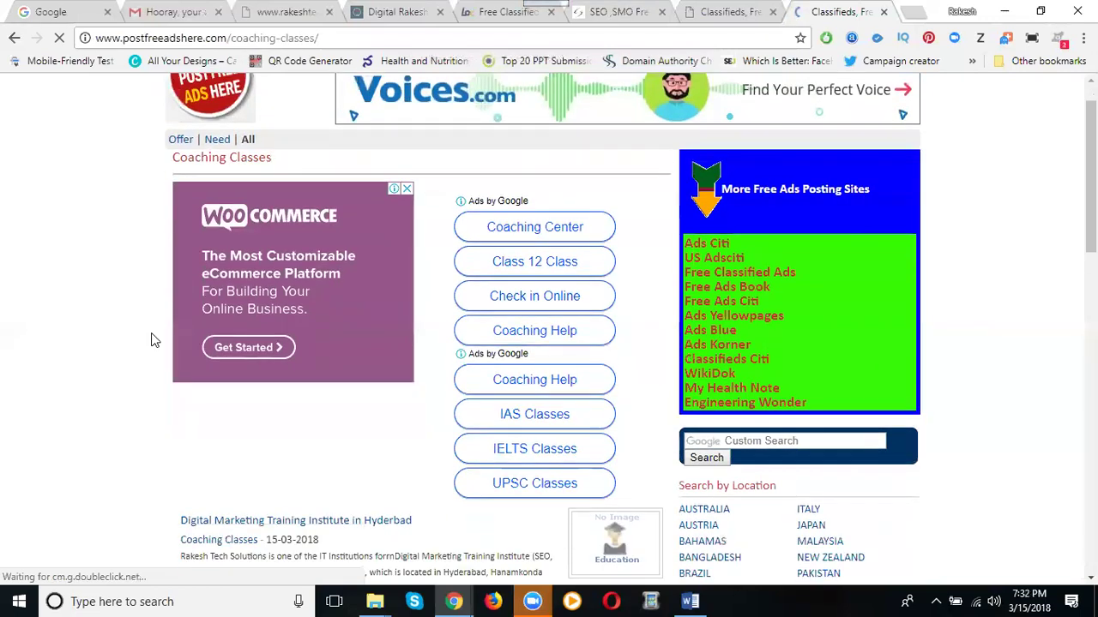
{"action": "scroll", "coordinate": [151, 340], "scroll_direction": "down", "scroll_amount": 3}
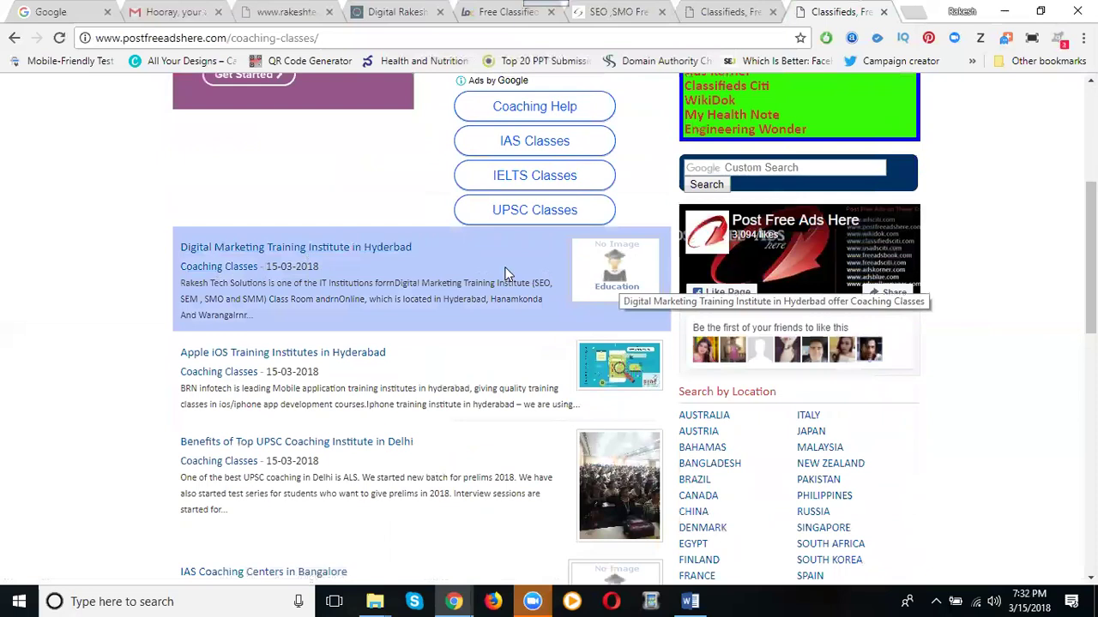
{"action": "left_click", "coordinate": [176, 14]}
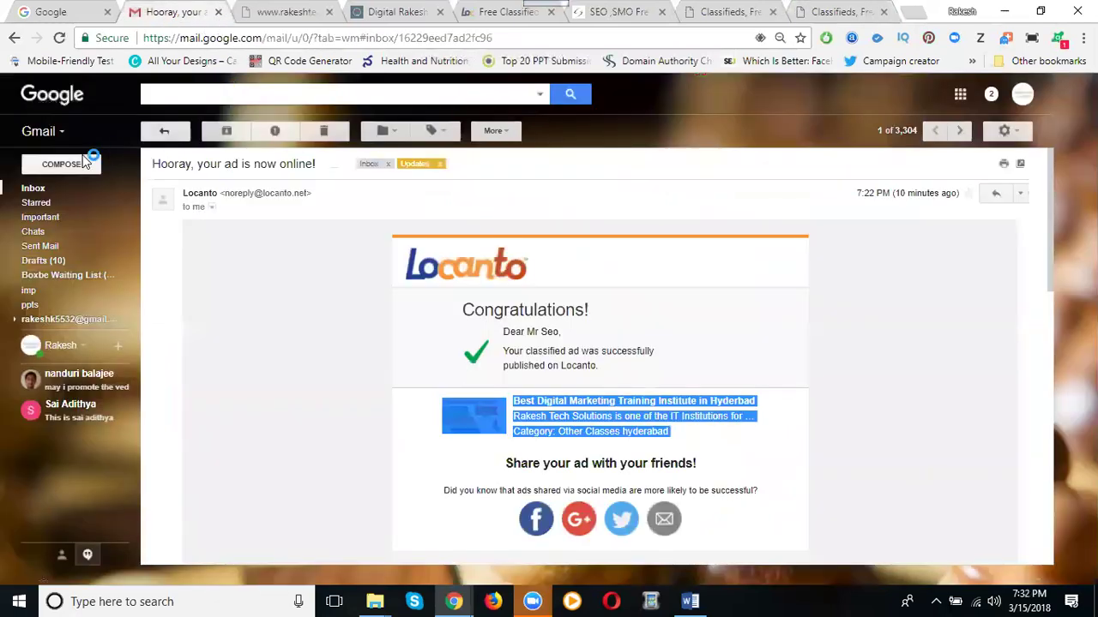
Check Gmail's Updates, Social and Promotions categories, then return to the Coaching Classes listings
{"action": "left_click", "coordinate": [52, 190]}
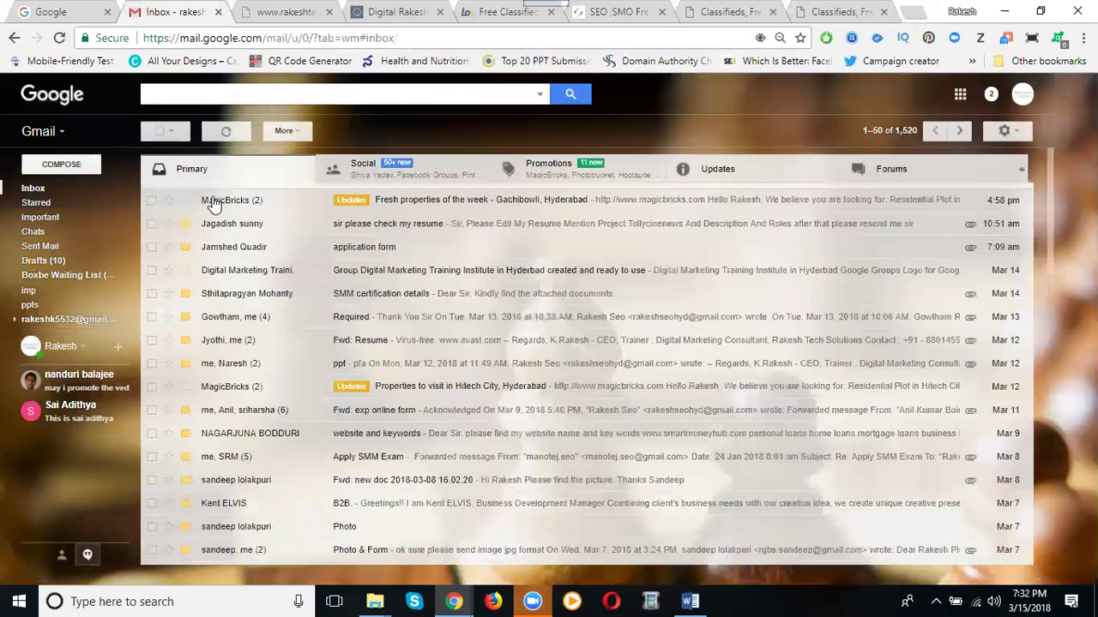
{"action": "left_click", "coordinate": [749, 169]}
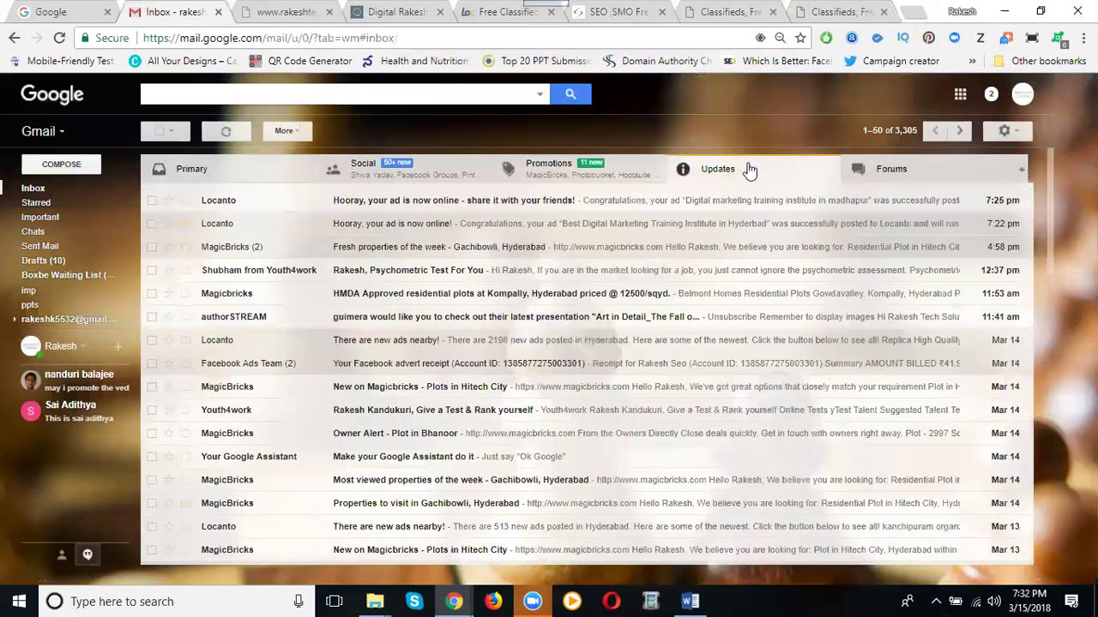
{"action": "left_click", "coordinate": [441, 178]}
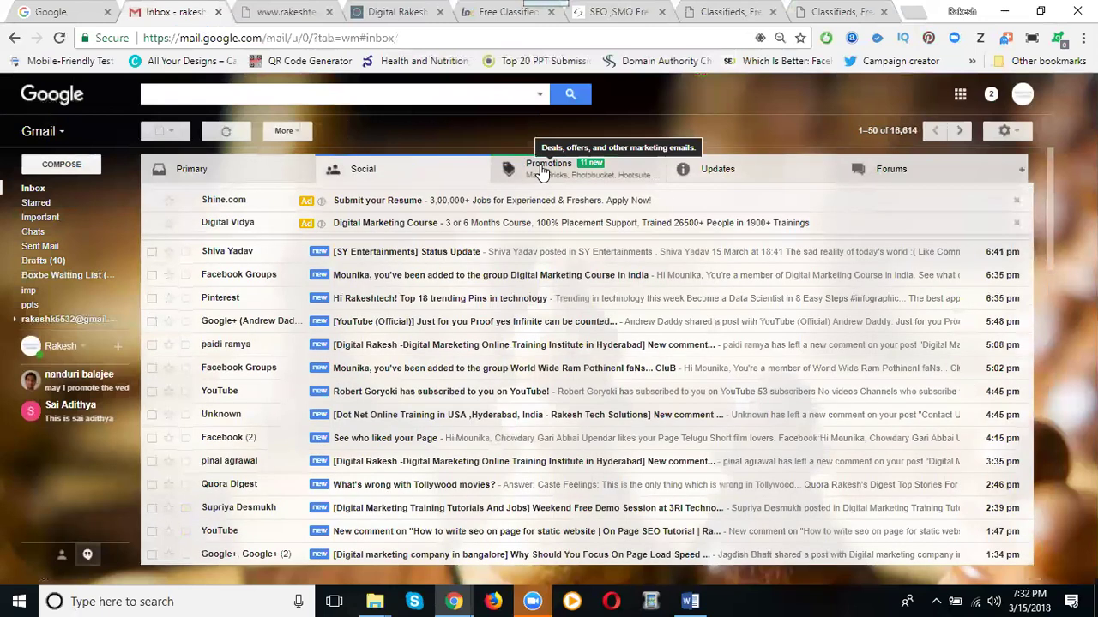
{"action": "left_click", "coordinate": [540, 172]}
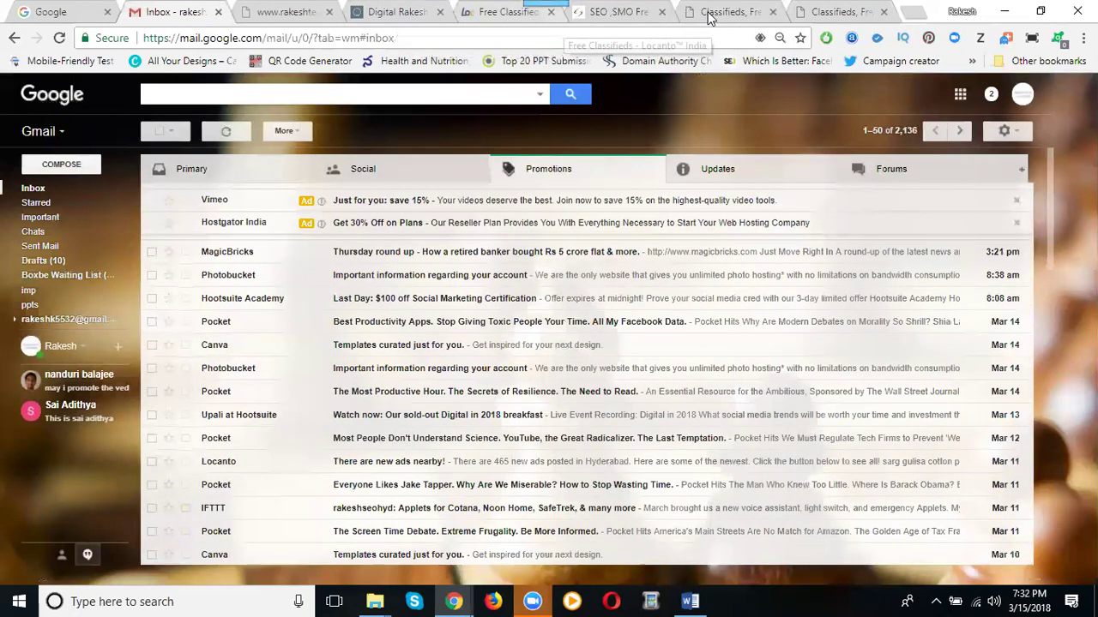
{"action": "left_click", "coordinate": [828, 12]}
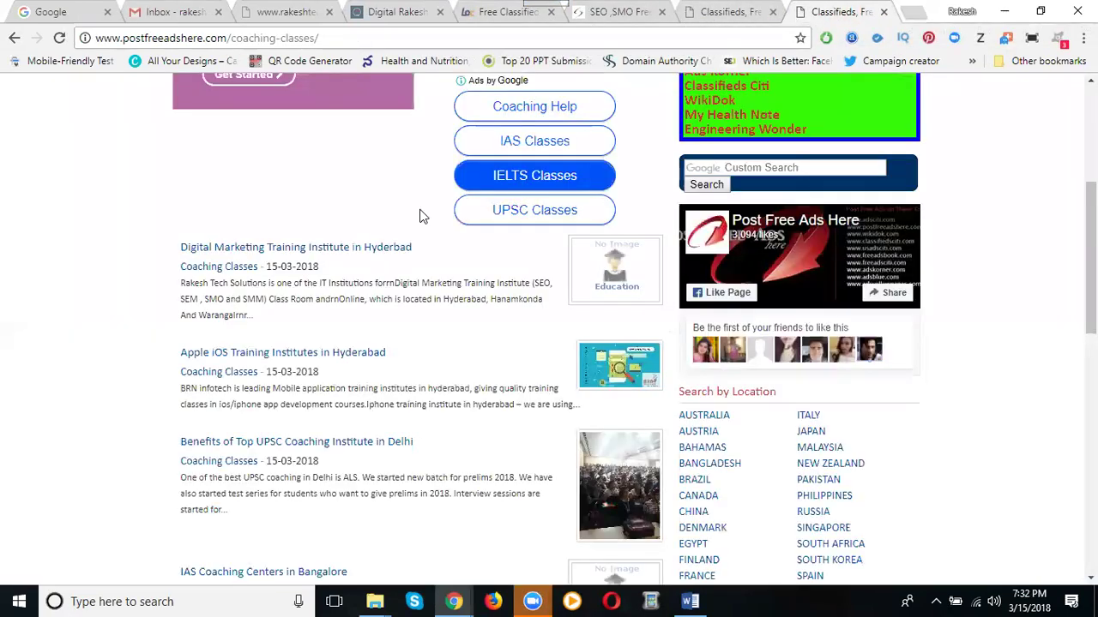
Open the Digital Marketing Training Institute ad and follow its More Details blogspot training-page link
{"action": "left_click", "coordinate": [314, 248]}
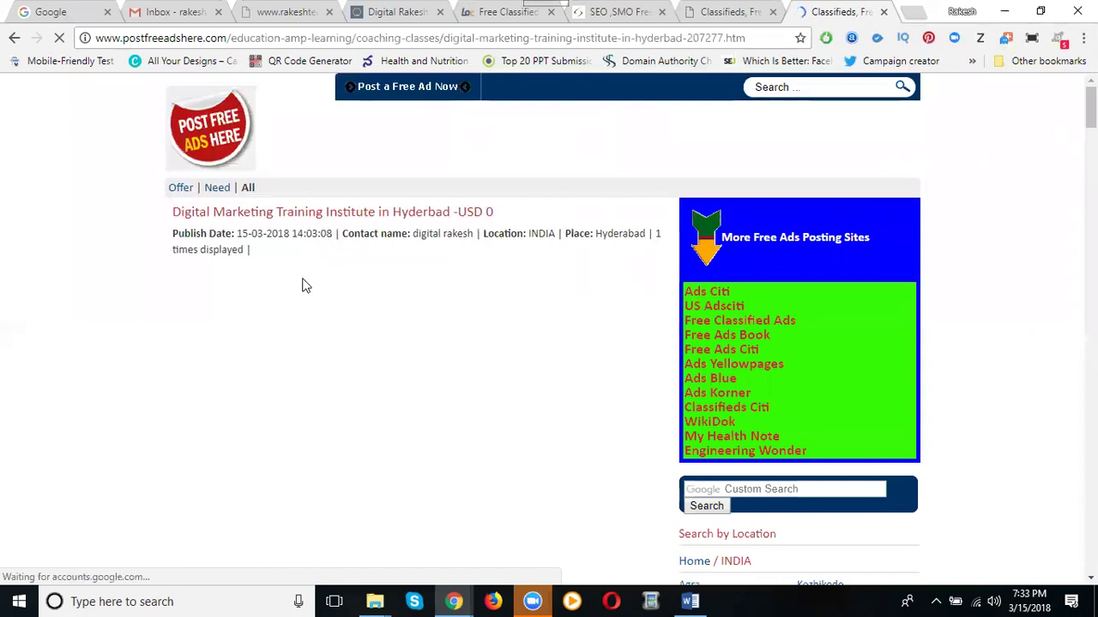
{"action": "scroll", "coordinate": [302, 285], "scroll_direction": "down", "scroll_amount": 1}
{"action": "scroll", "coordinate": [296, 266], "scroll_direction": "down", "scroll_amount": 20}
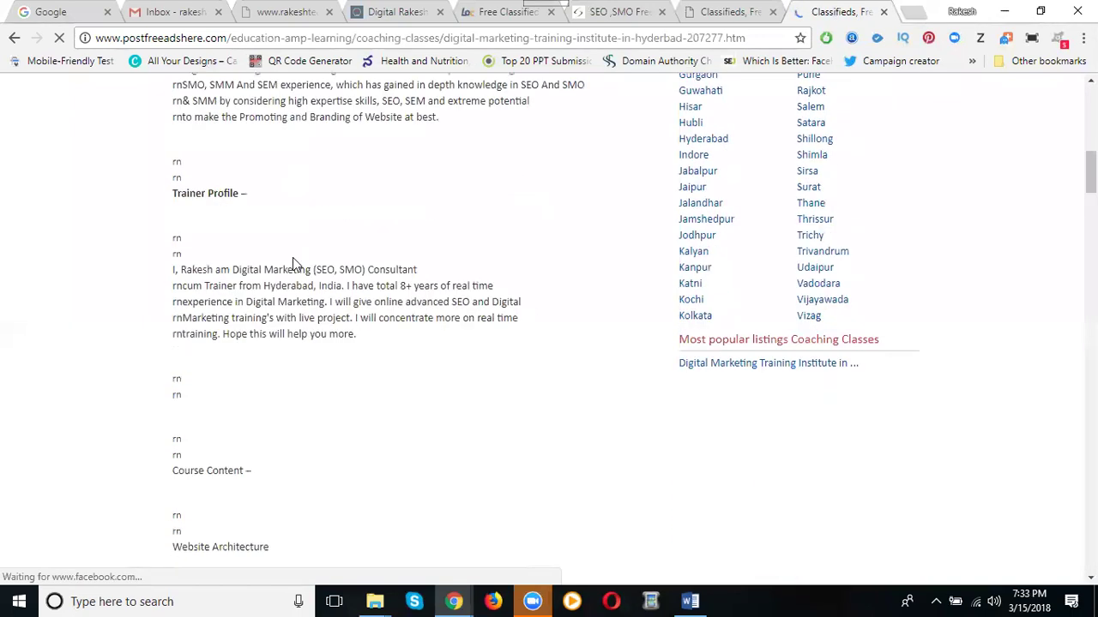
{"action": "scroll", "coordinate": [292, 261], "scroll_direction": "down", "scroll_amount": 19}
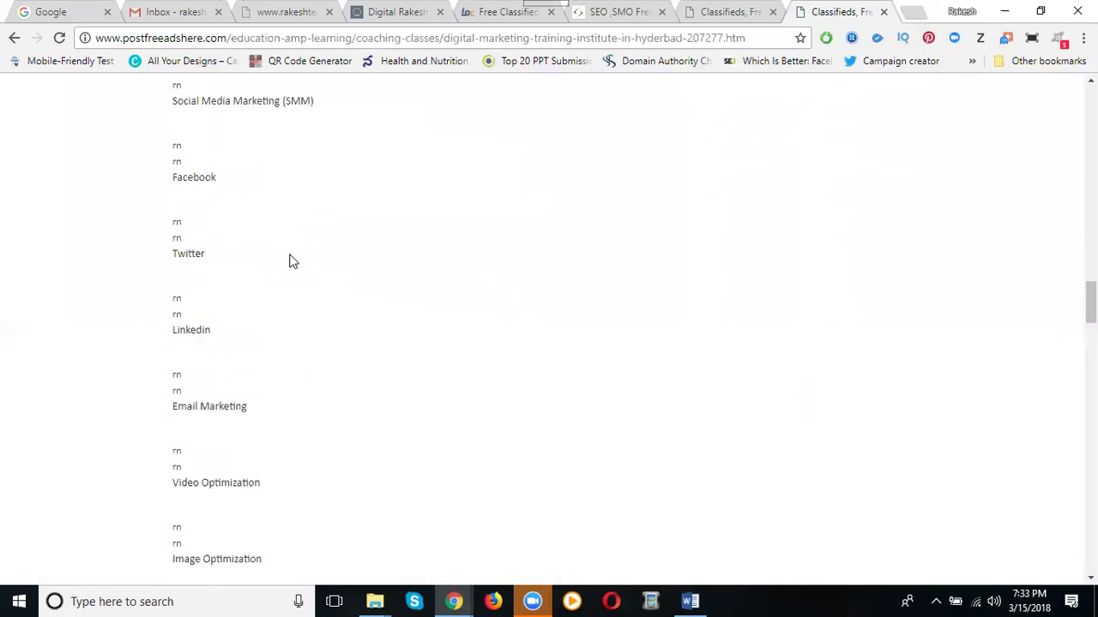
{"action": "scroll", "coordinate": [290, 261], "scroll_direction": "down", "scroll_amount": 10}
{"action": "scroll", "coordinate": [290, 261], "scroll_direction": "up", "scroll_amount": 5}
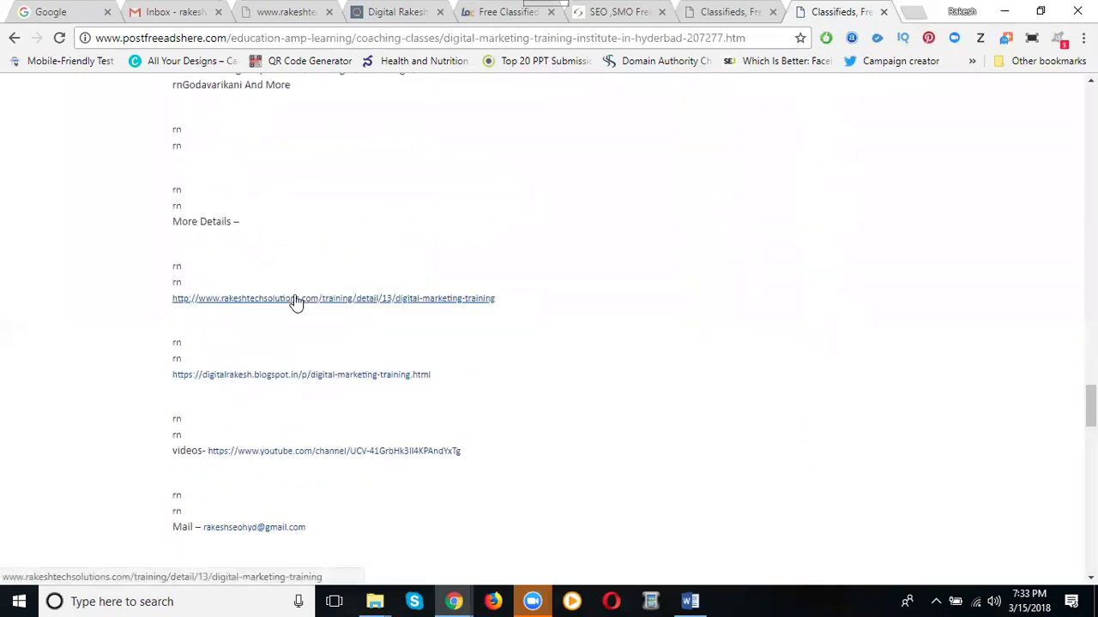
{"action": "left_click", "coordinate": [292, 374]}
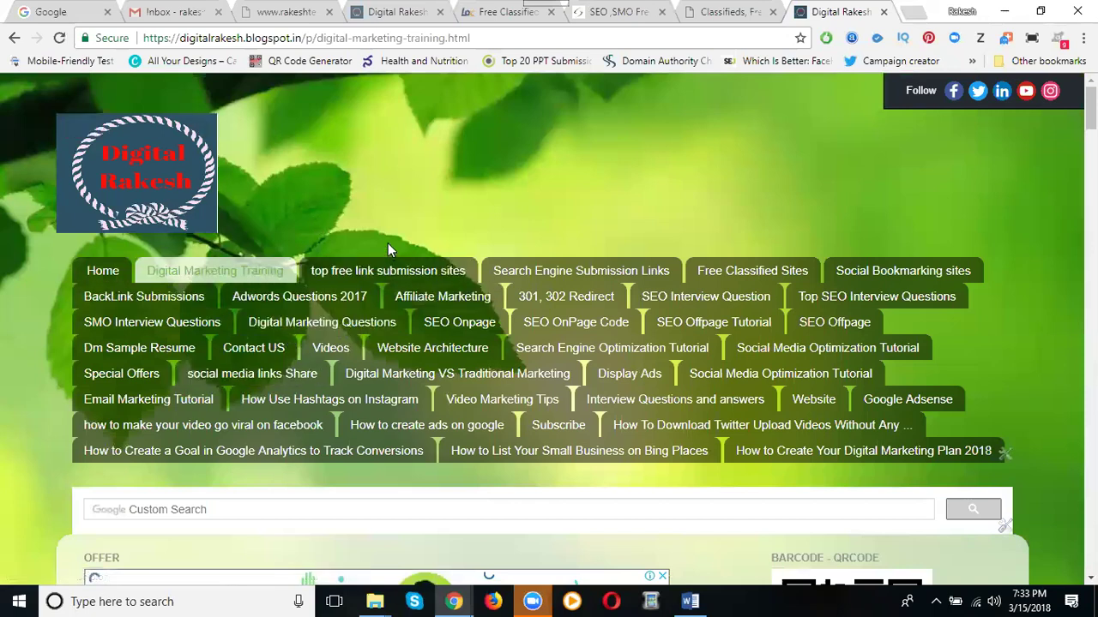
Switch to the 'SEO, SMO Free' blog tab listing free classified ad sites
{"action": "left_click", "coordinate": [614, 18]}
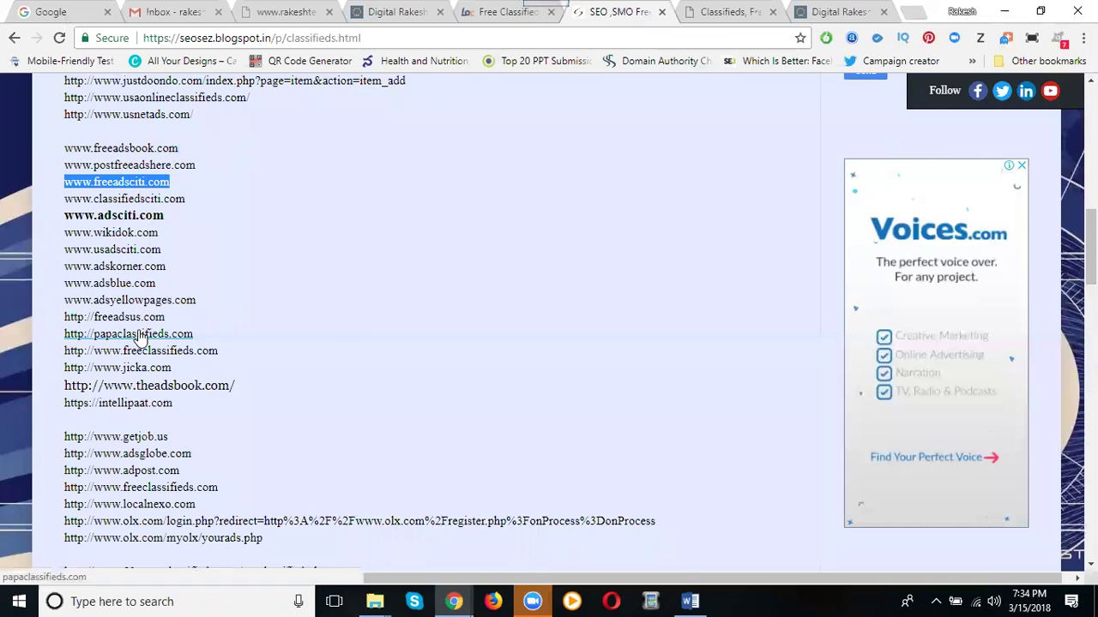
{"action": "scroll", "coordinate": [140, 337], "scroll_direction": "up", "scroll_amount": 6}
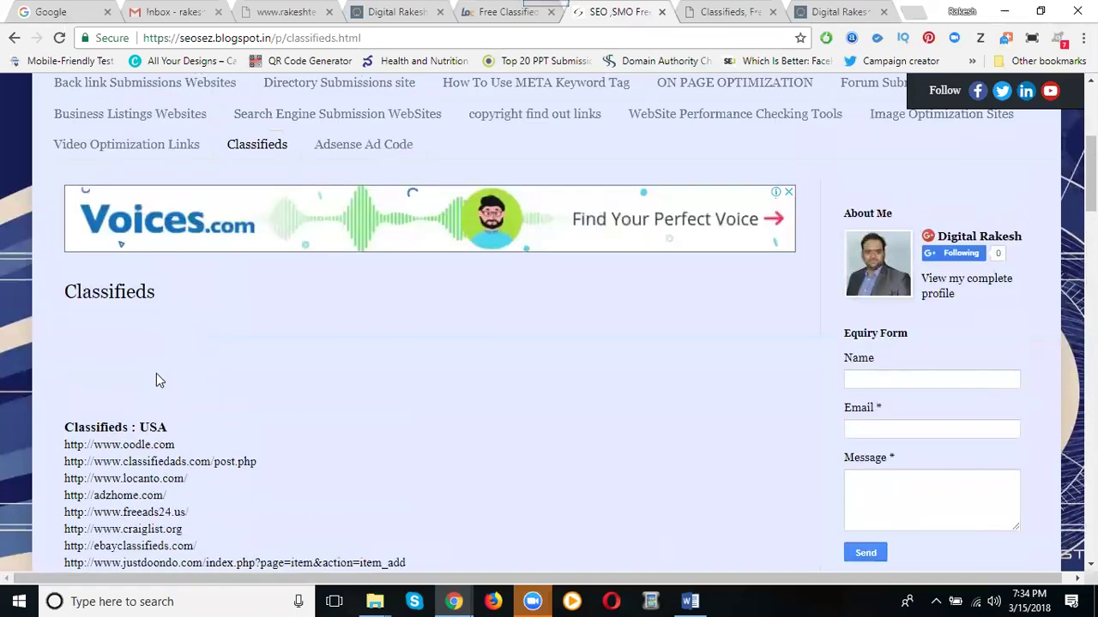
{"action": "scroll", "coordinate": [154, 377], "scroll_direction": "down", "scroll_amount": 3}
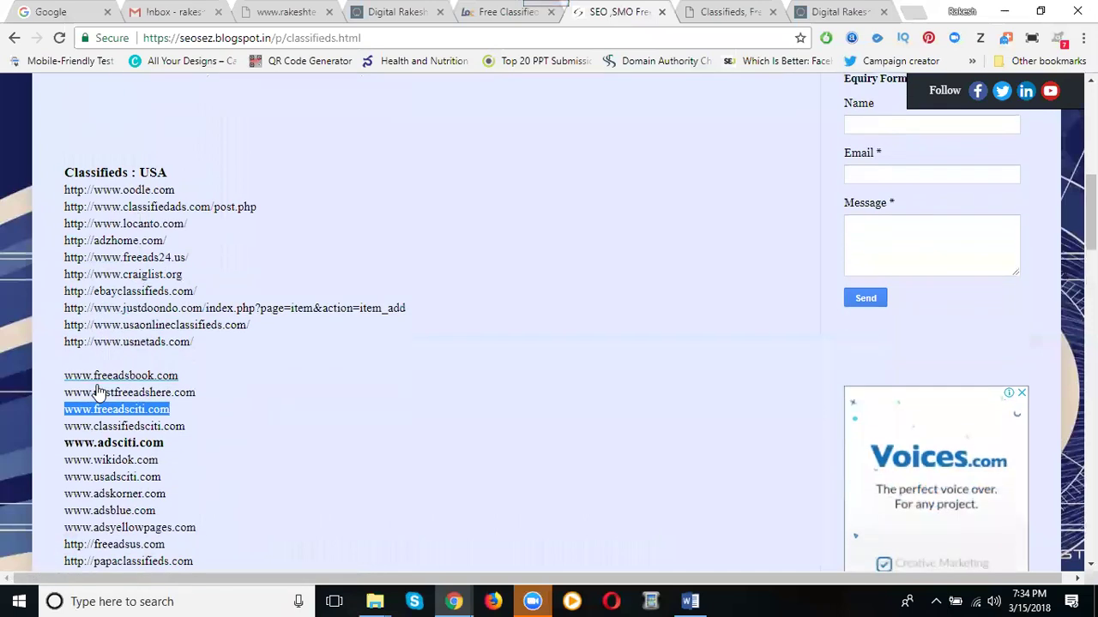
{"action": "scroll", "coordinate": [99, 391], "scroll_direction": "down", "scroll_amount": 6}
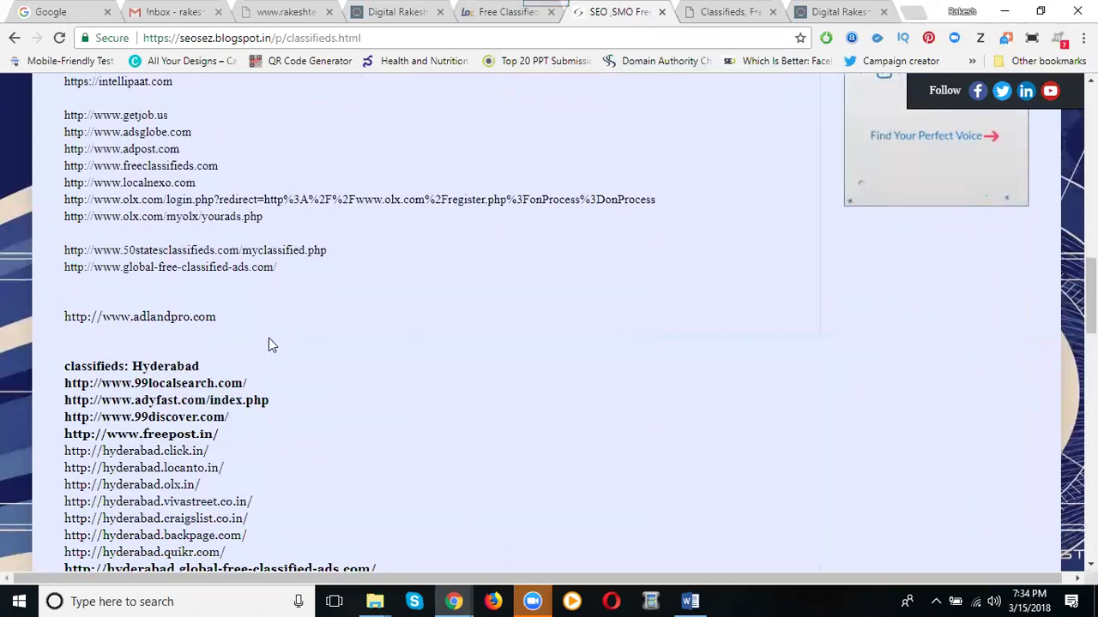
{"action": "scroll", "coordinate": [268, 344], "scroll_direction": "down", "scroll_amount": 3}
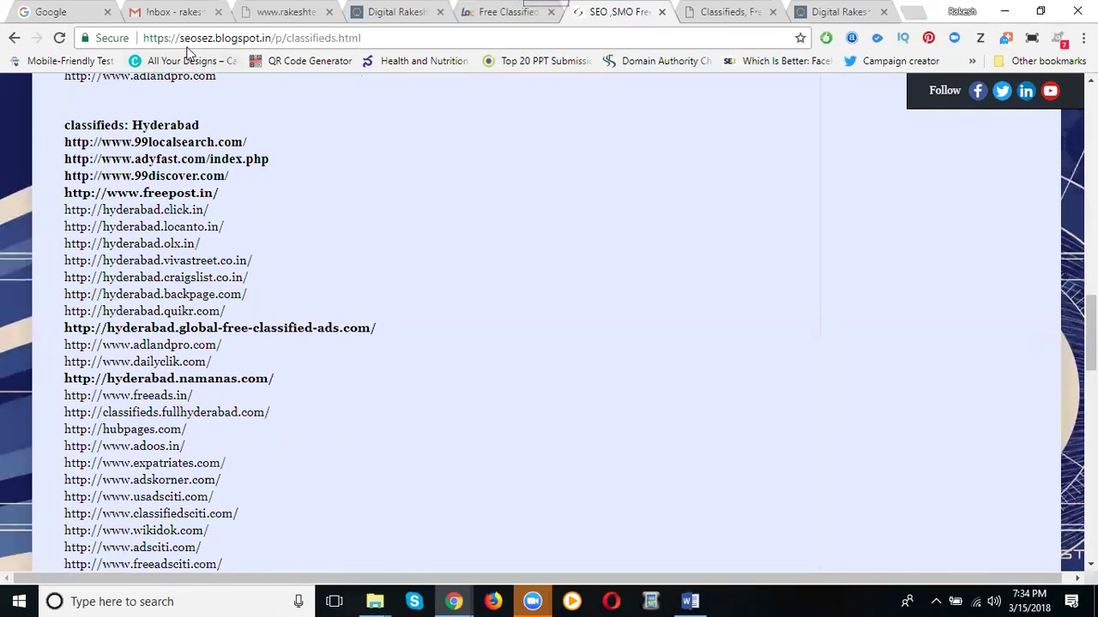